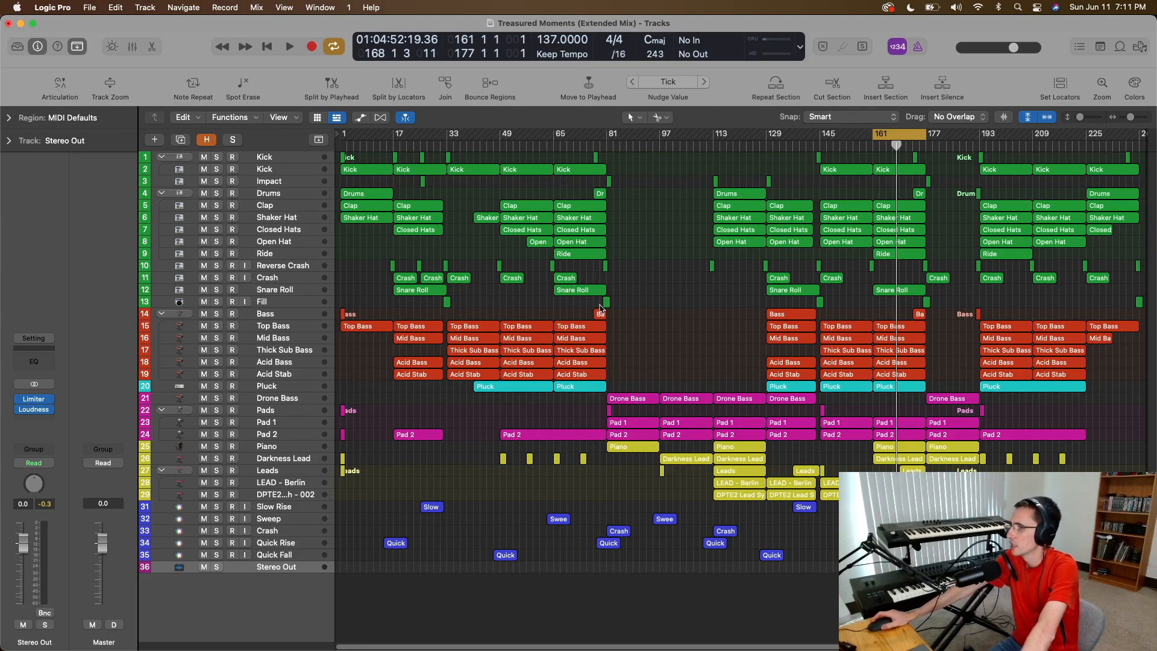
# - Turn off cycle mode and return the playhead to the beginning of the project
pyautogui.press('c')
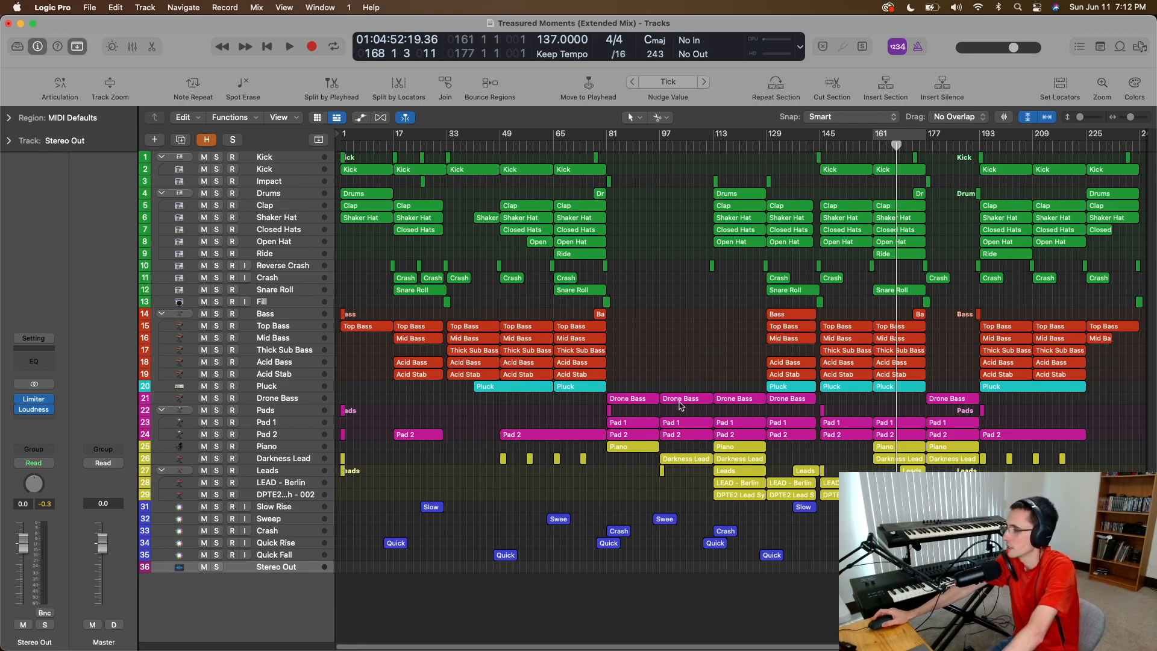
pyautogui.press('Return')
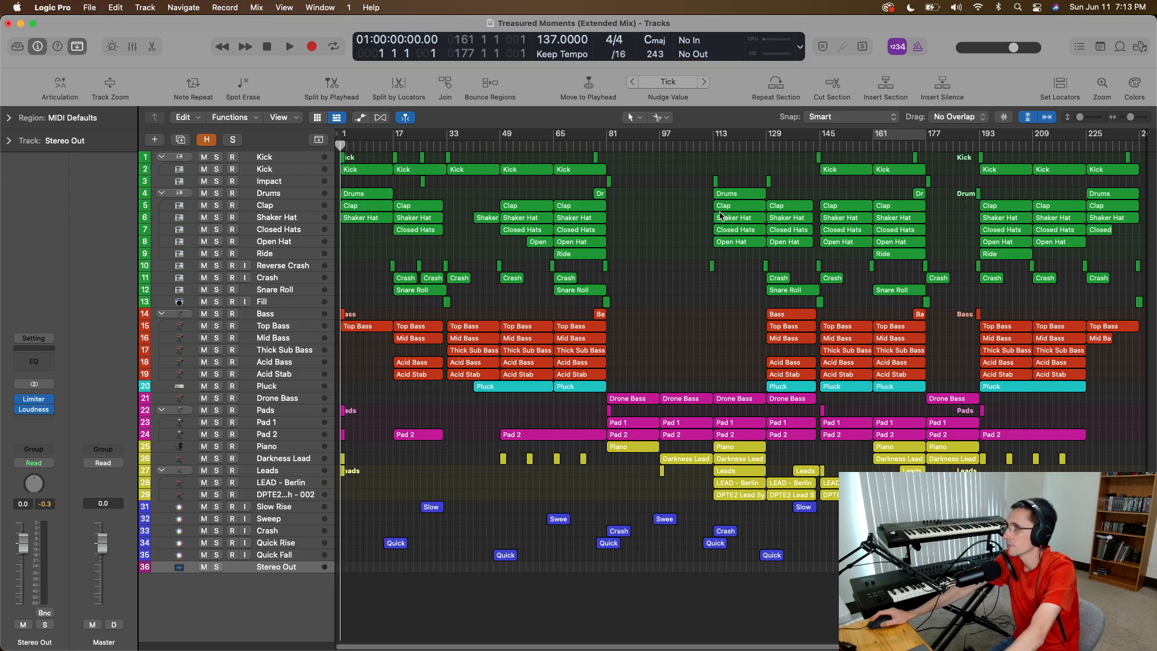
# - Save a copy of the project in the Trance folder under the name Treasured Moments
pyautogui.click(89, 6)
pyautogui.click(92, 7)
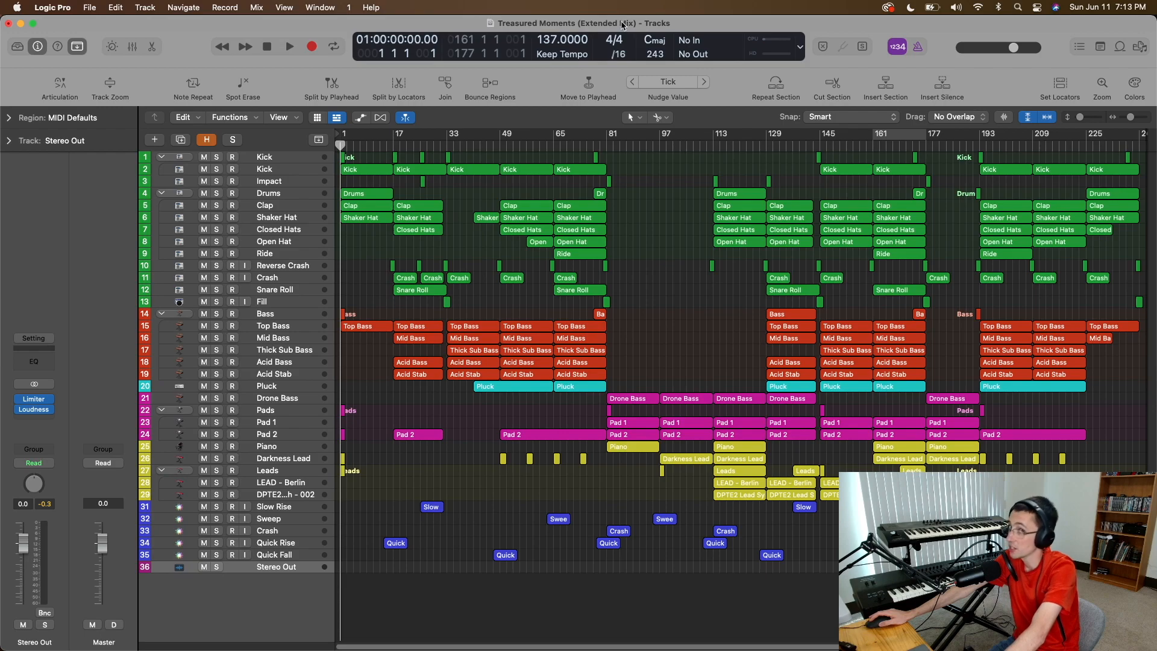
pyautogui.click(89, 7)
pyautogui.click(130, 124)
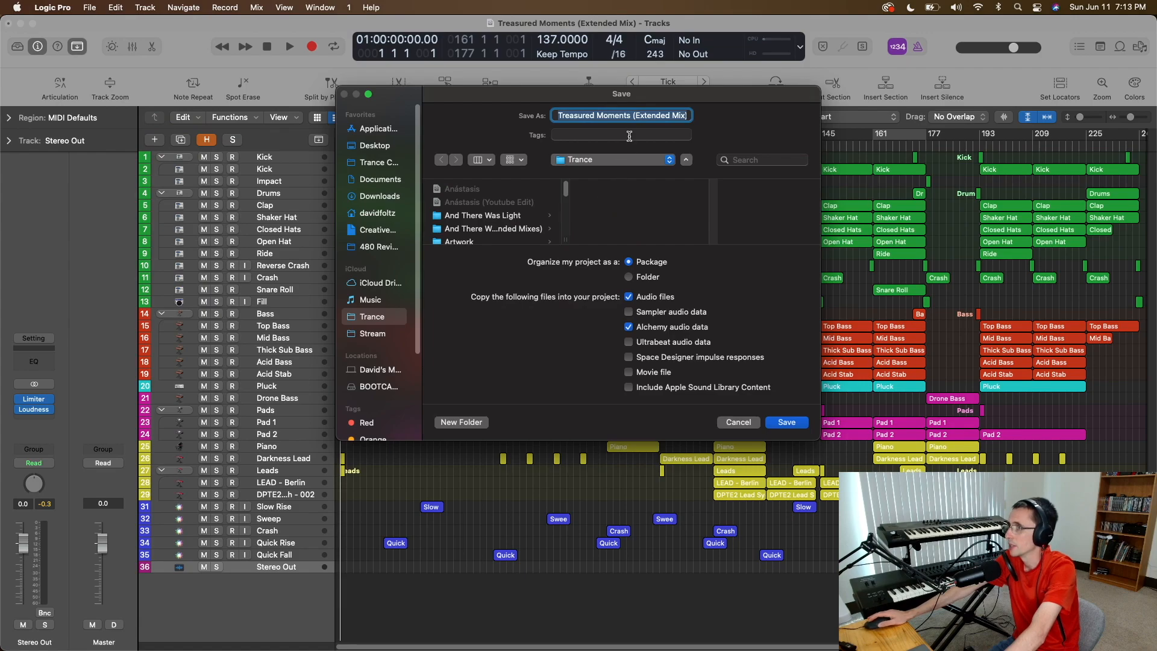
pyautogui.moveTo(632, 113); pyautogui.dragTo(691, 115)
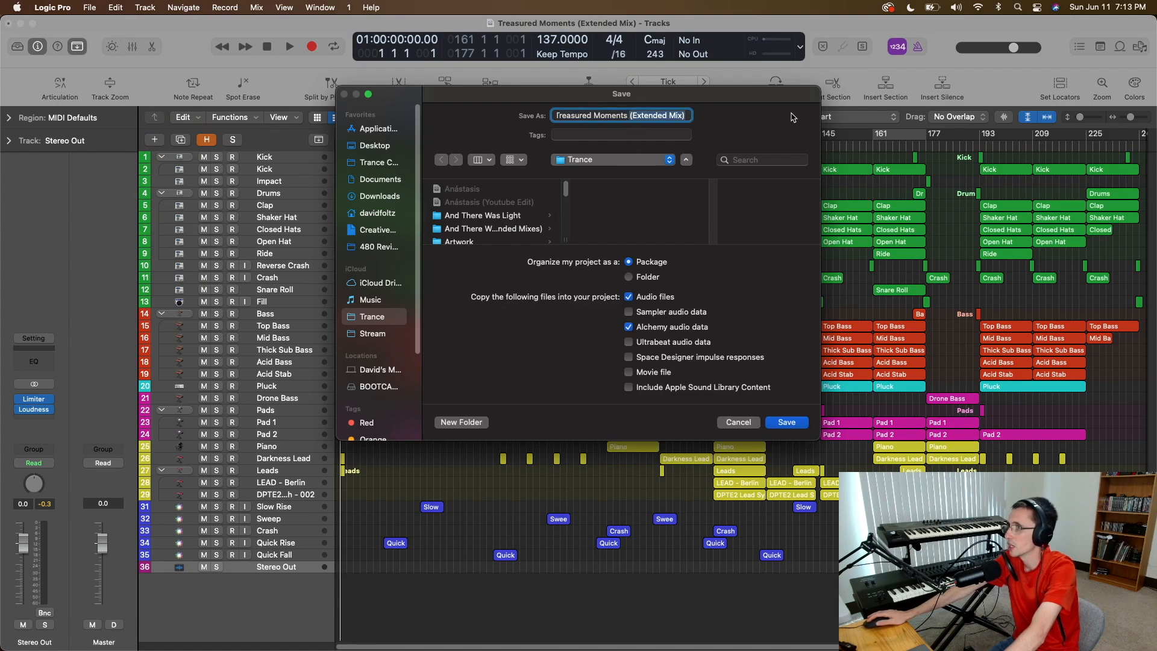
pyautogui.press('BackSpace')
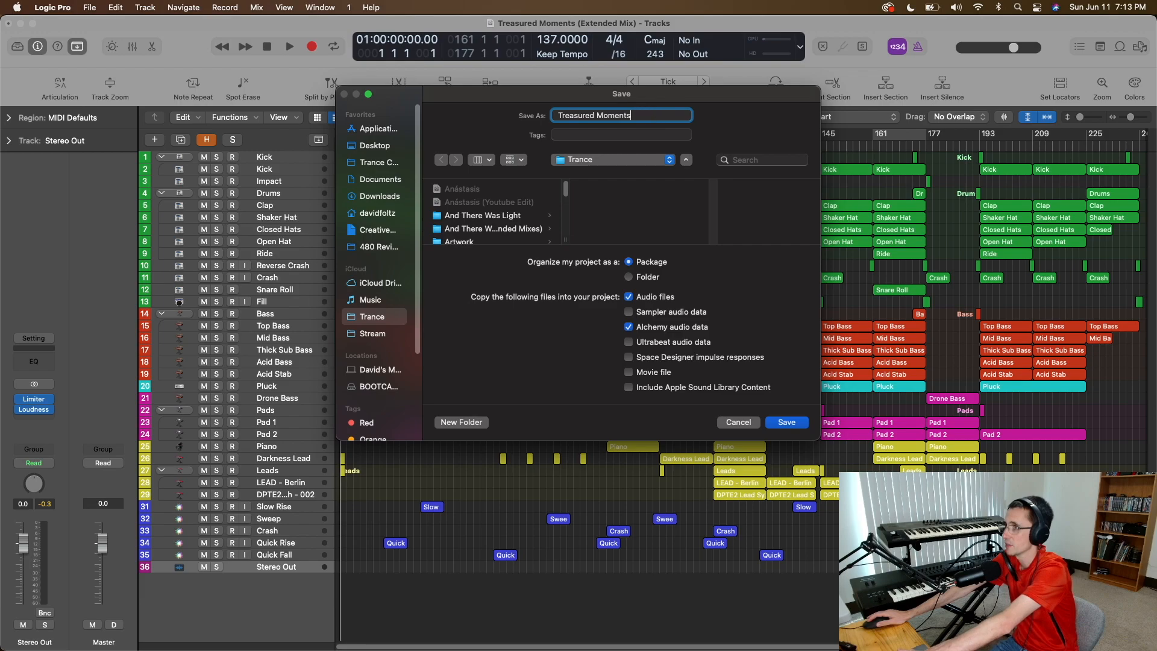
pyautogui.click(770, 426)
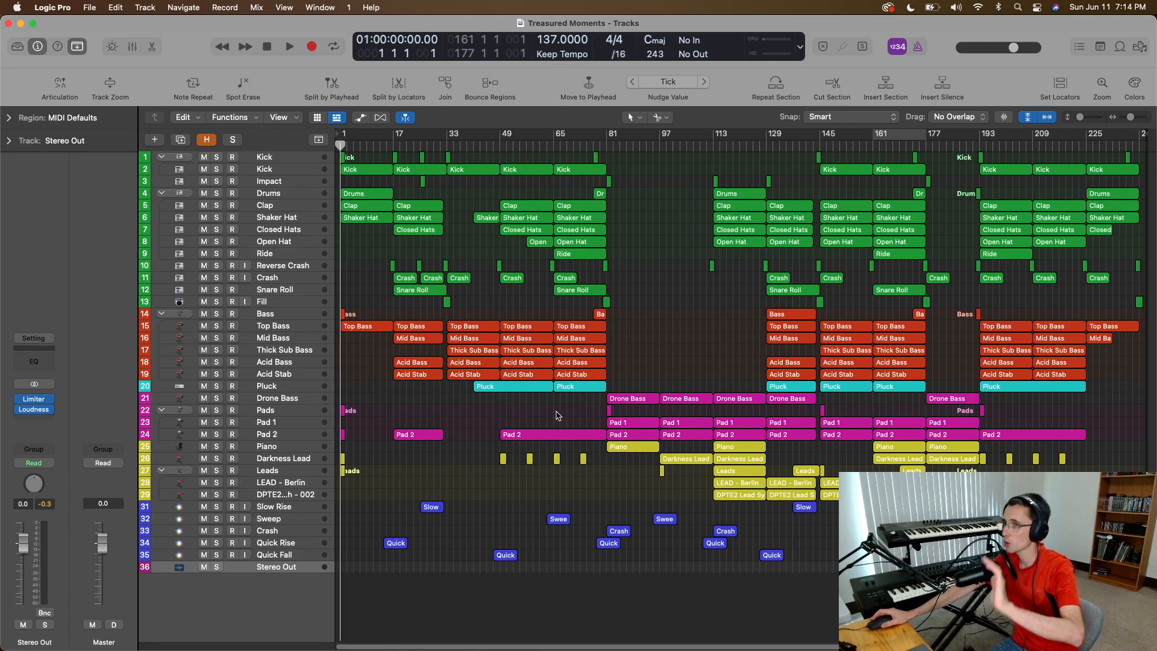
# - Check the arrangement's total length with the playhead at its end, and return to the beginning
pyautogui.click(1139, 145)
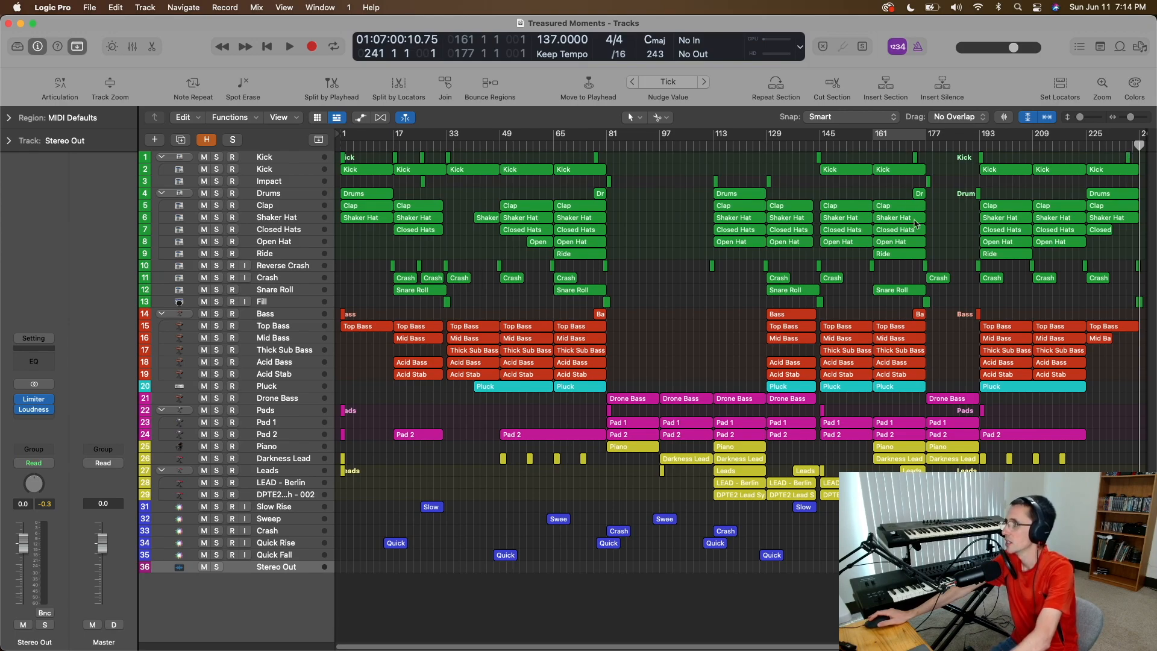
pyautogui.press('Return')
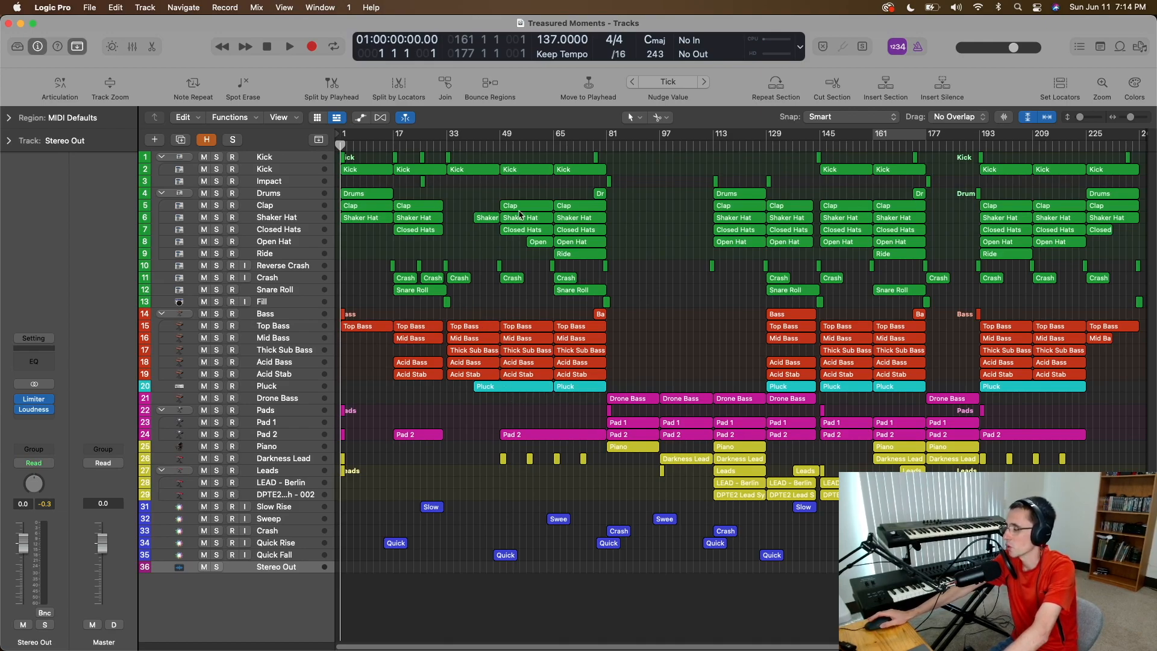
# - With the playhead at bar 41, mute the Top Bass, Mid Bass, Thick Sub Bass, Acid Bass and Acid Stab regions spanning bars 33–49
pyautogui.click(473, 147)
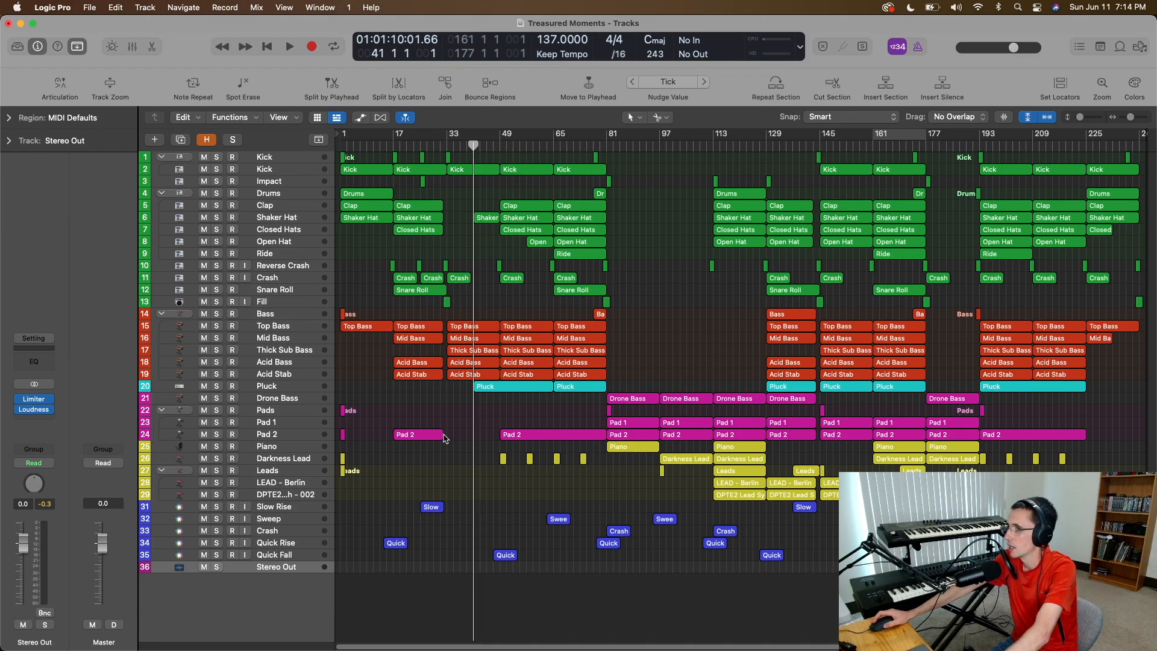
pyautogui.moveTo(472, 312); pyautogui.dragTo(478, 356)
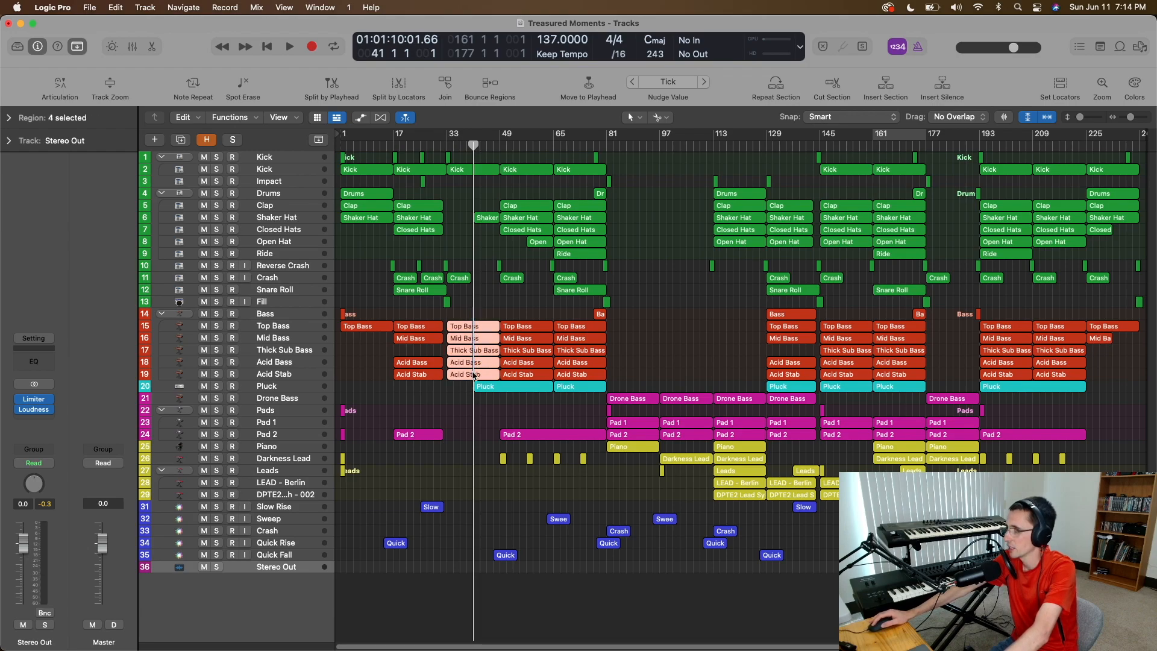
pyautogui.rightClick(474, 375)
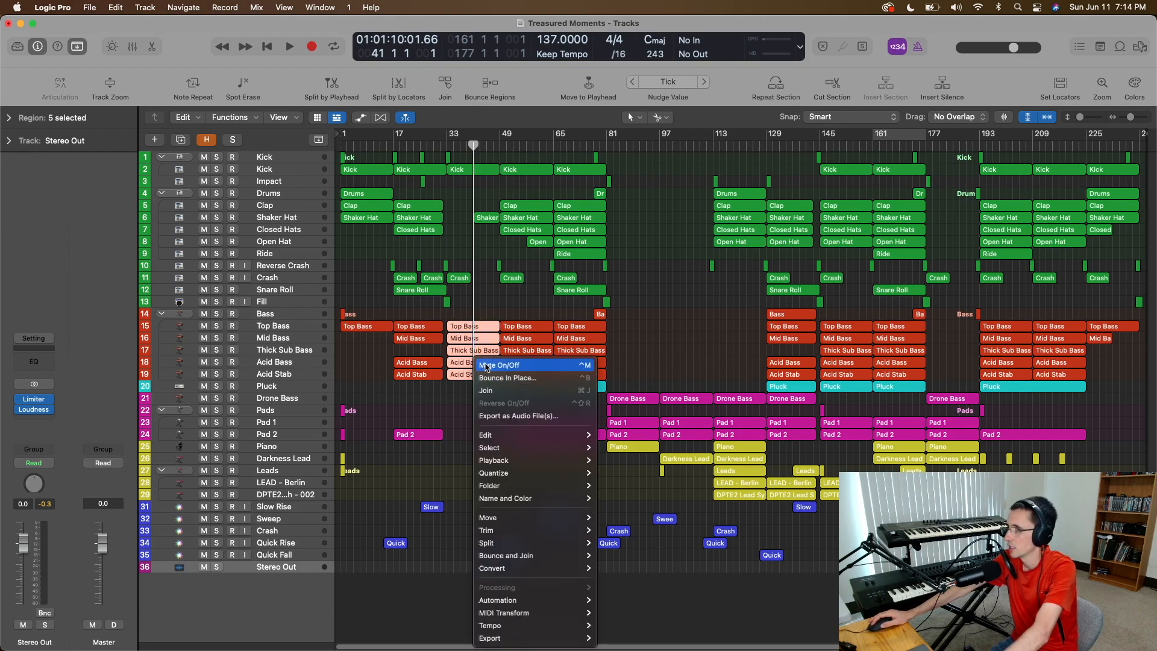
pyautogui.click(488, 367)
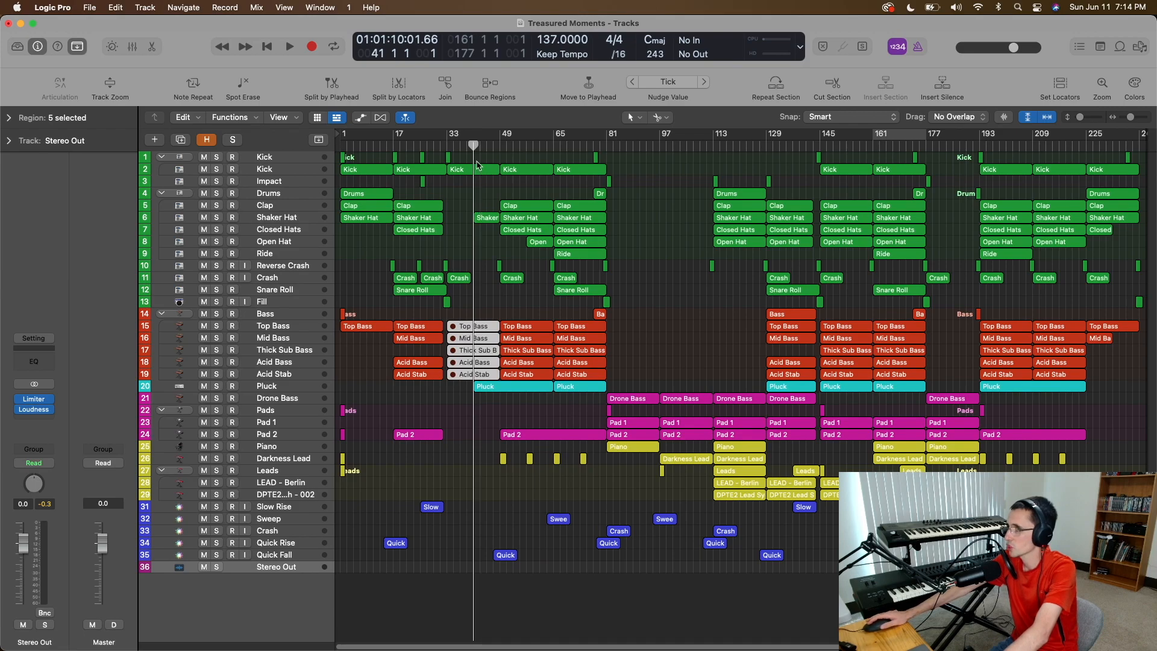
# - Mute the Kick region starting at bar 33 and the short Shaker Hat region starting at bar 41
pyautogui.click(479, 169)
pyautogui.rightClick(482, 228)
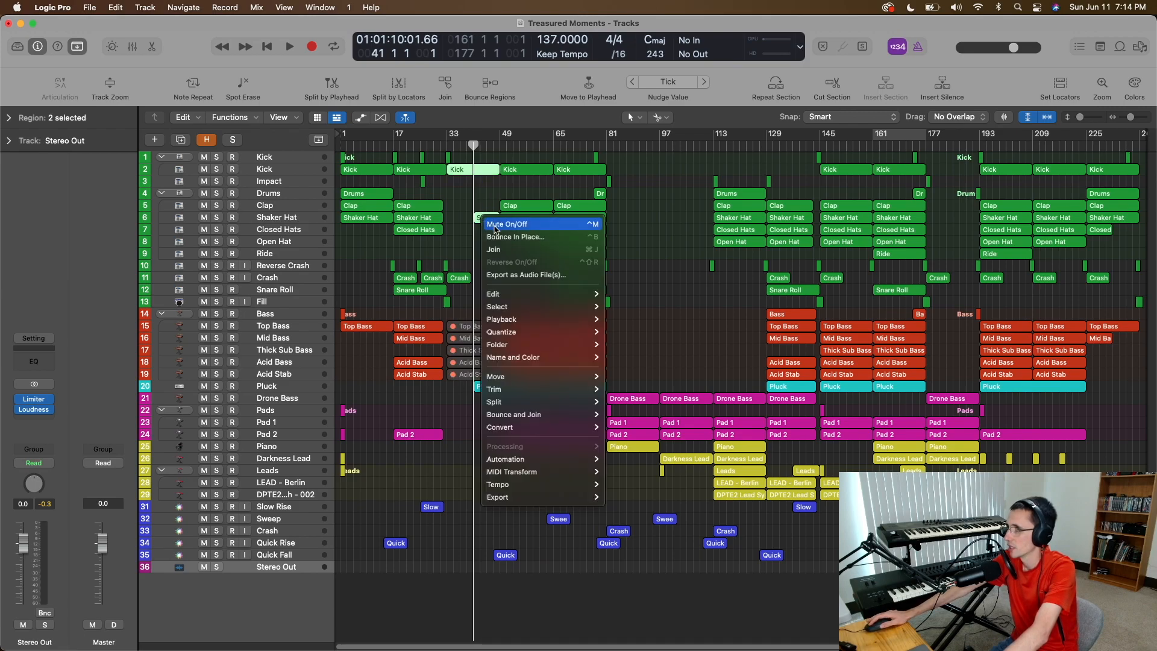
pyautogui.click(494, 229)
# - Listen to the partly muted section from bar 41 and examine its drum, bass and Pluck tracks up close
pyautogui.press('space')
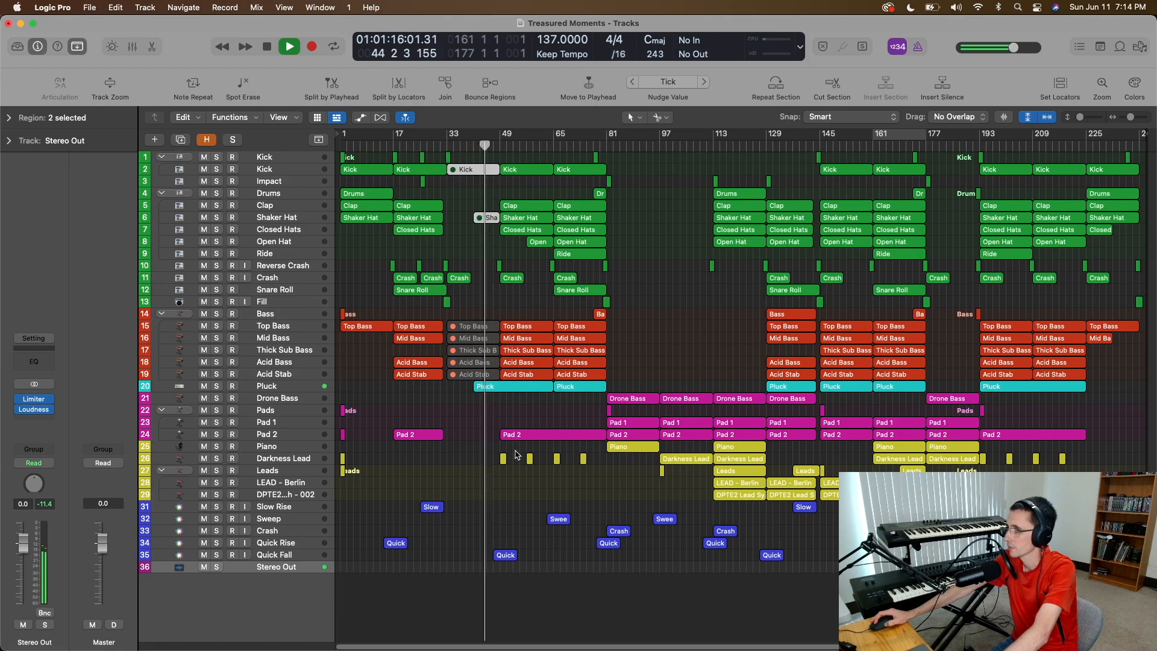
pyautogui.press('space')
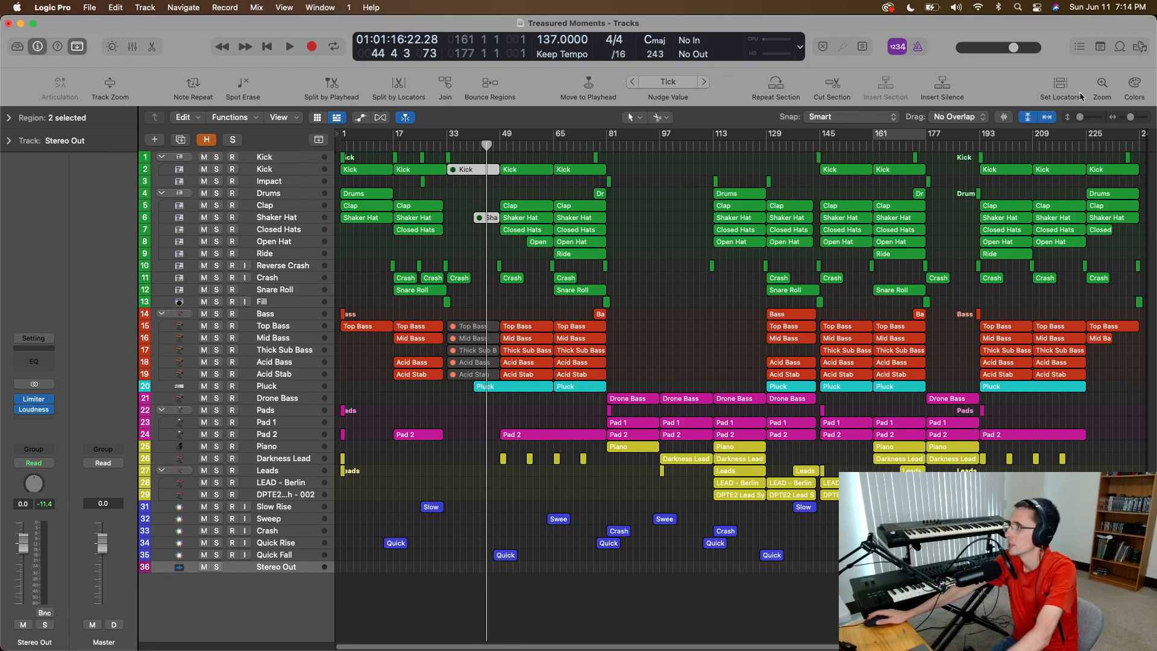
pyautogui.click(1107, 86)
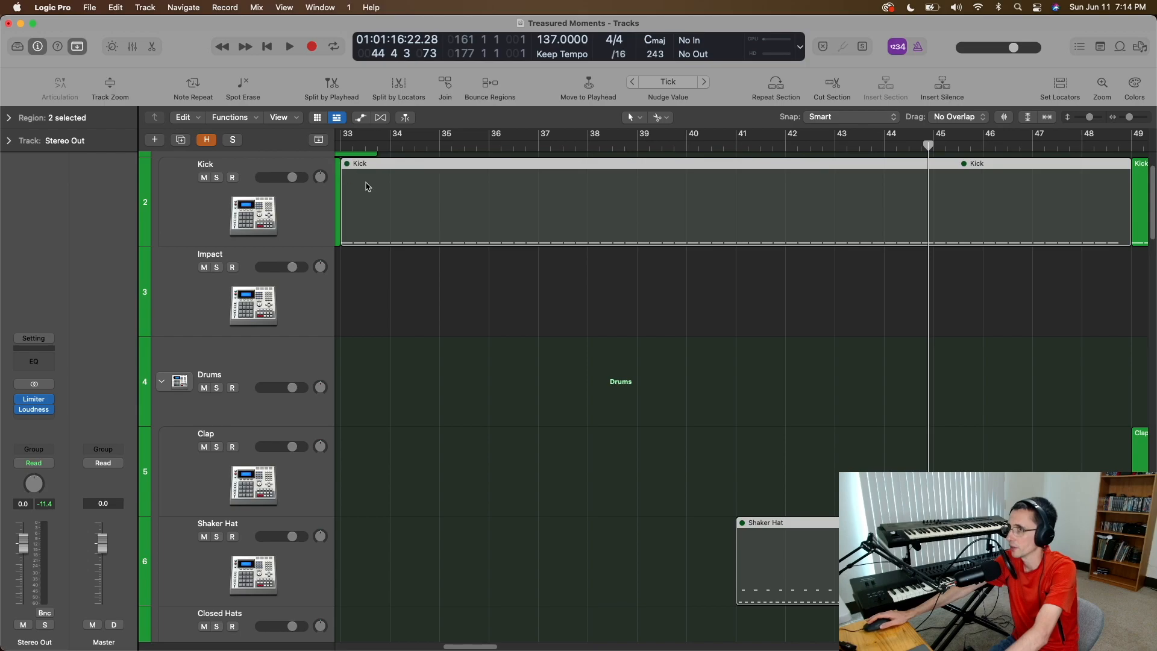
pyautogui.click(739, 154)
pyautogui.press('space')
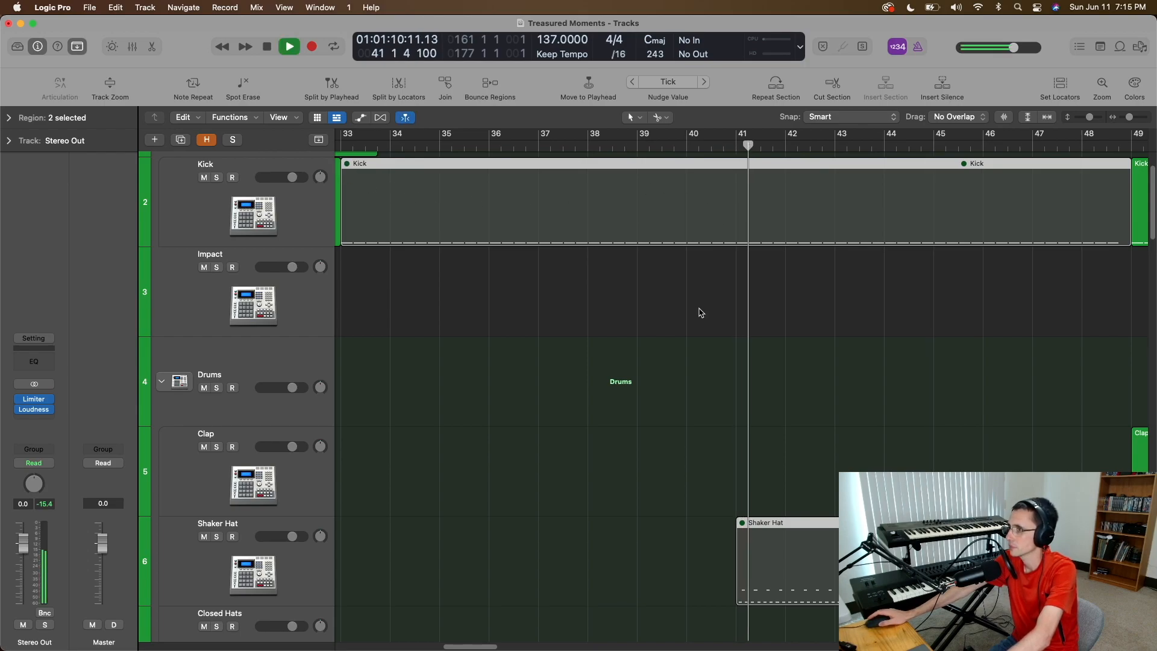
pyautogui.scroll(-10, 729, 335)
pyautogui.scroll(-15, 719, 339)
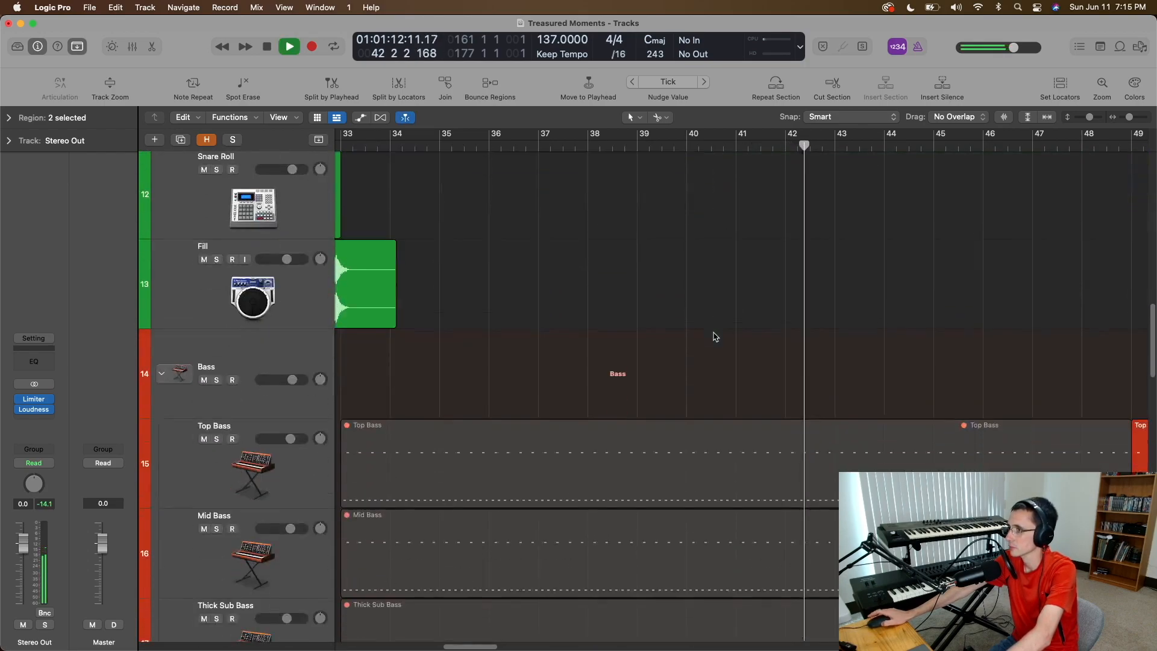
pyautogui.scroll(-3, 716, 336)
pyautogui.scroll(15, 721, 338)
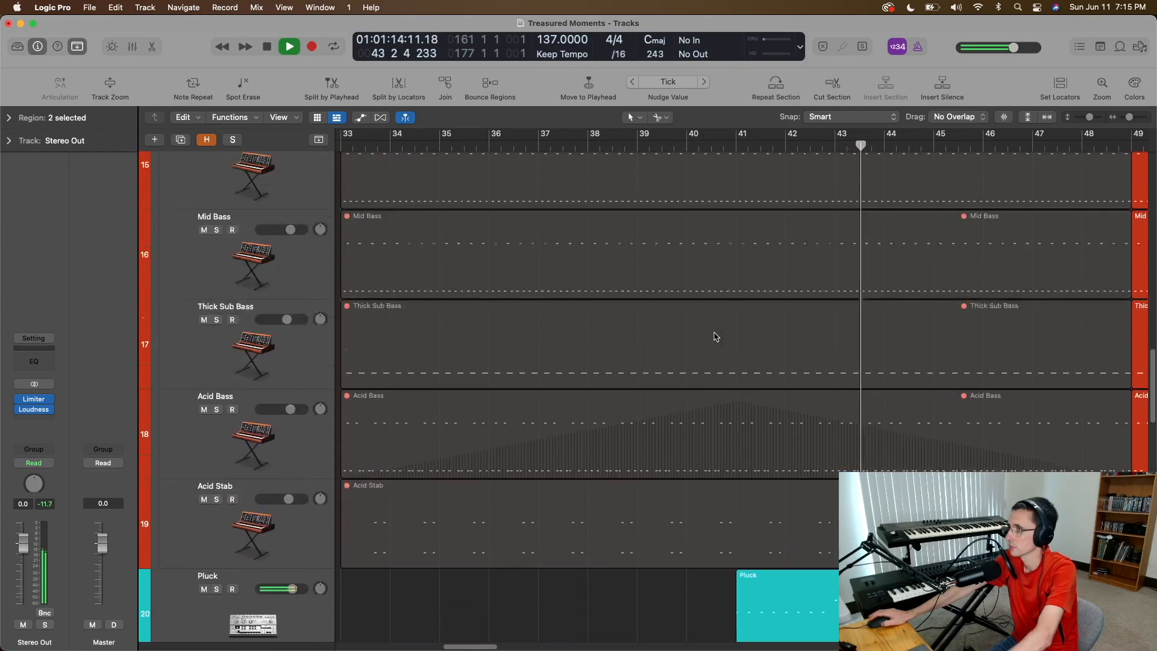
pyautogui.scroll(10, 721, 338)
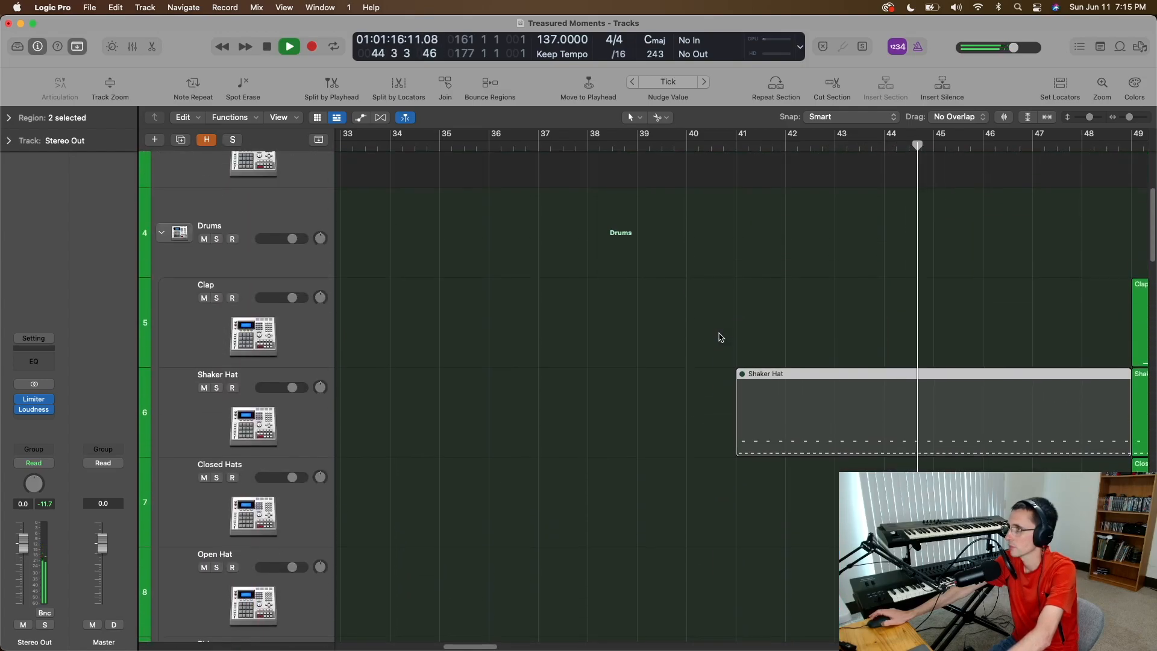
pyautogui.press('space')
# - Try to split the muted Shaker Hat region at bar 45
pyautogui.click(937, 148)
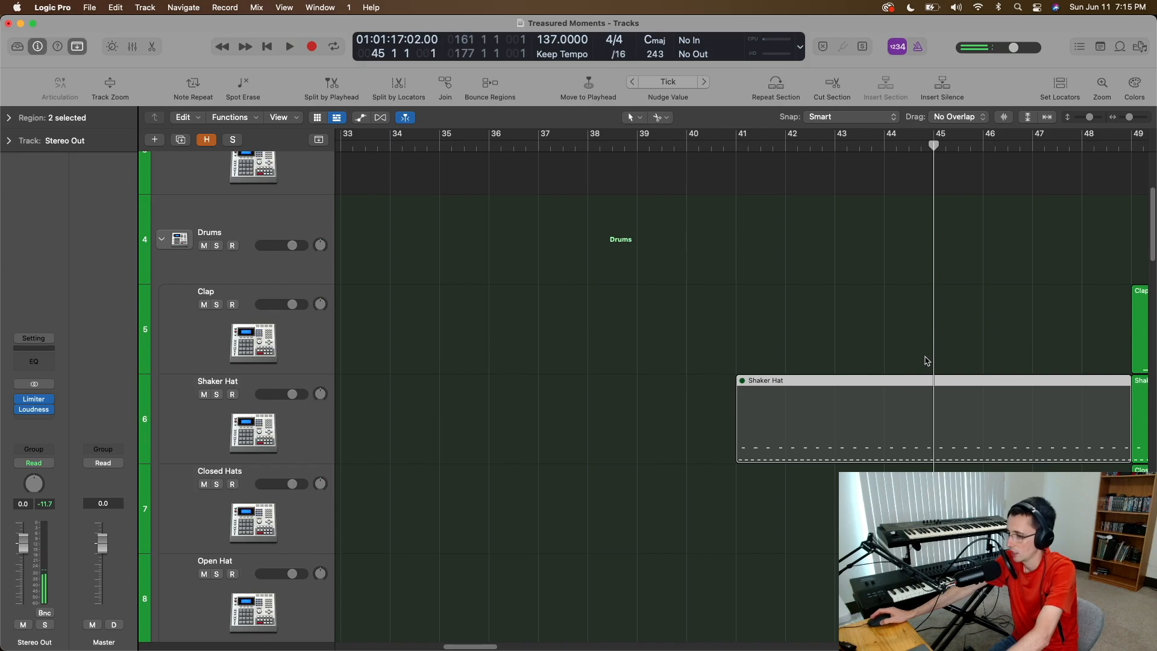
pyautogui.click(936, 423)
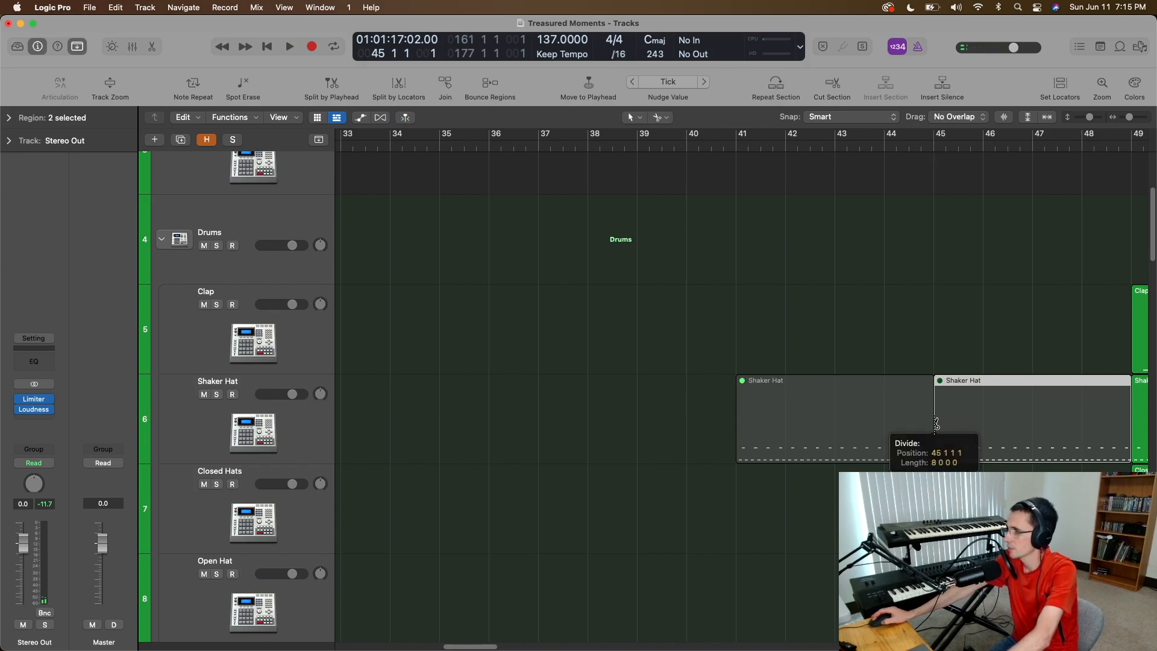
pyautogui.rightClick(955, 400)
pyautogui.press('super+j')
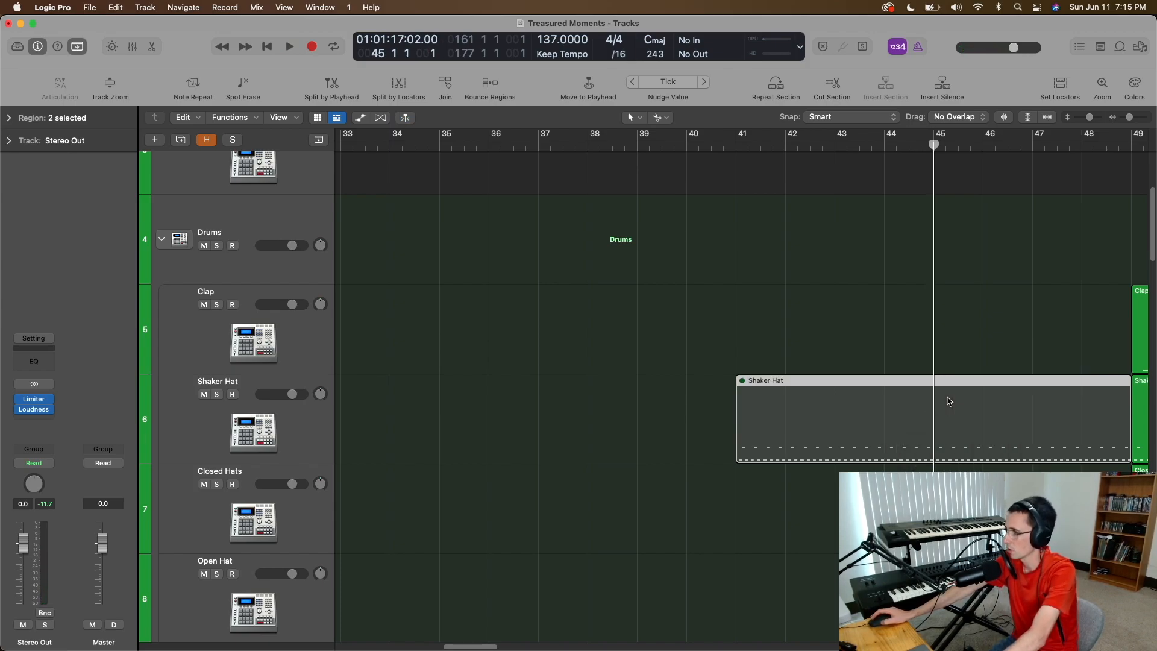
# - Split the muted Kick and Shaker Hat regions at bar 45 and unmute their parts from bar 45 to 49
pyautogui.scroll(5, 944, 331)
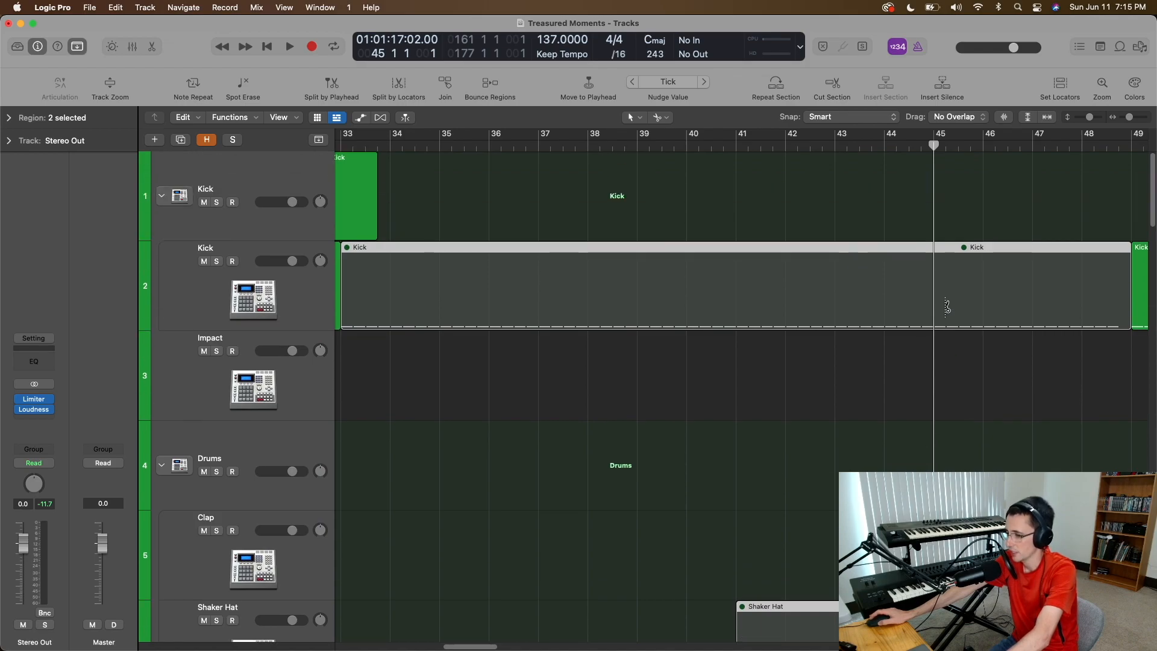
pyautogui.keyDown('super'); pyautogui.click(936, 297); pyautogui.keyUp('super')
pyautogui.rightClick(944, 287)
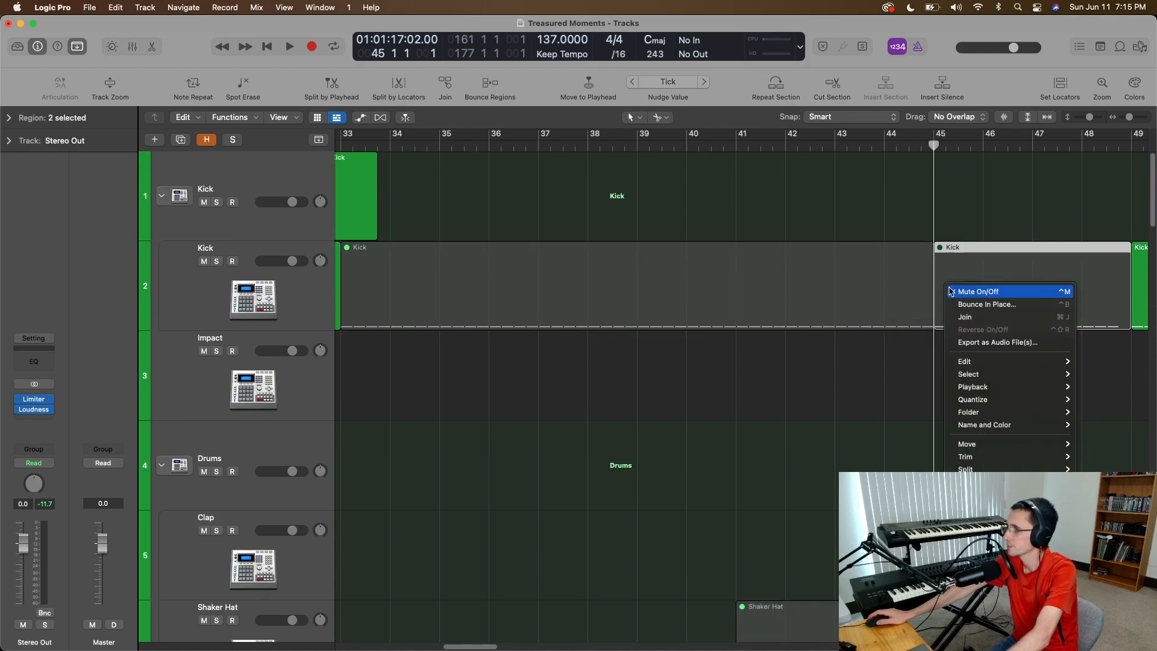
pyautogui.click(951, 291)
# - Mute the Shaker Hat part between bars 45 and 49 and play the section from bar 41
pyautogui.scroll(-3, 934, 416)
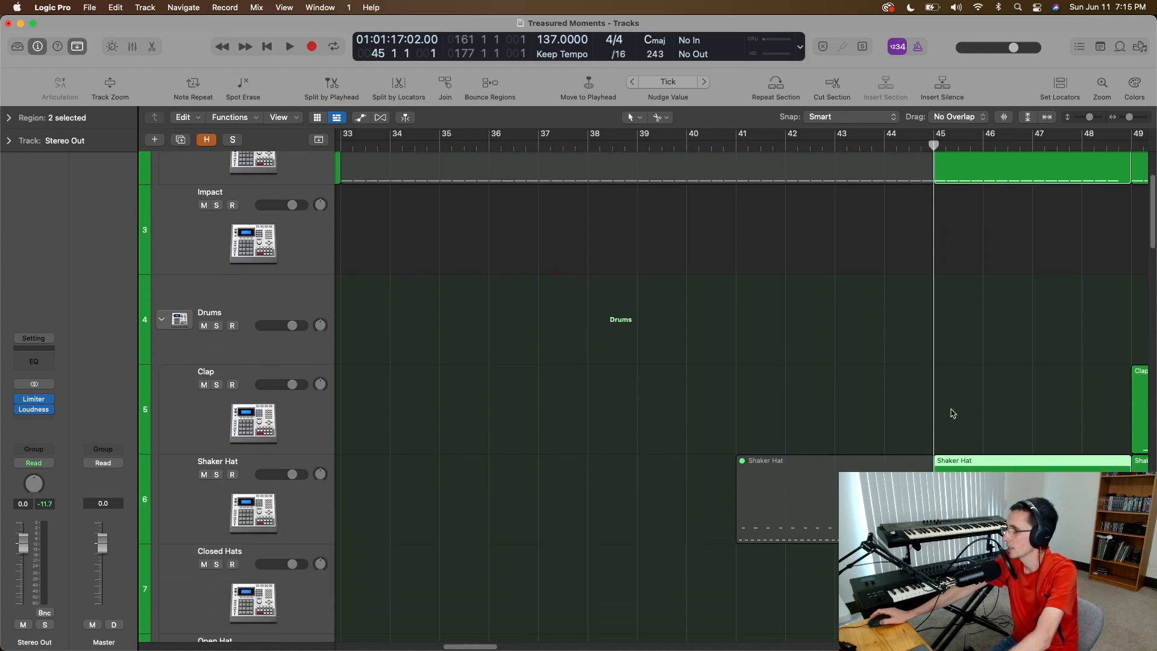
pyautogui.rightClick(964, 464)
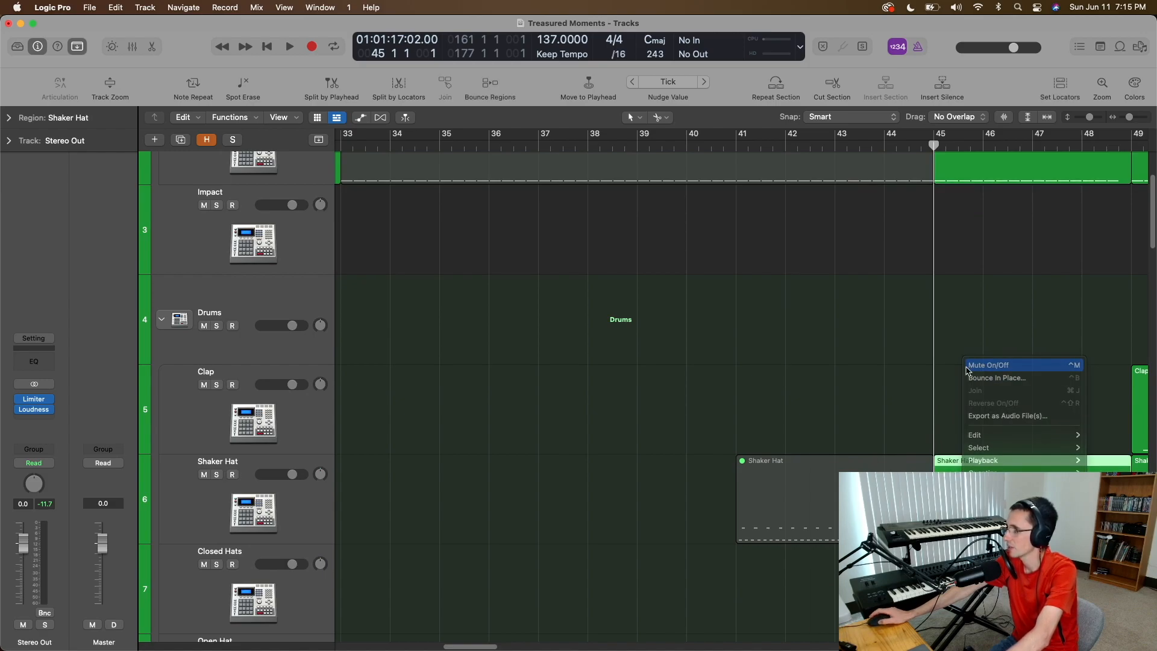
pyautogui.click(985, 366)
pyautogui.doubleClick(742, 143)
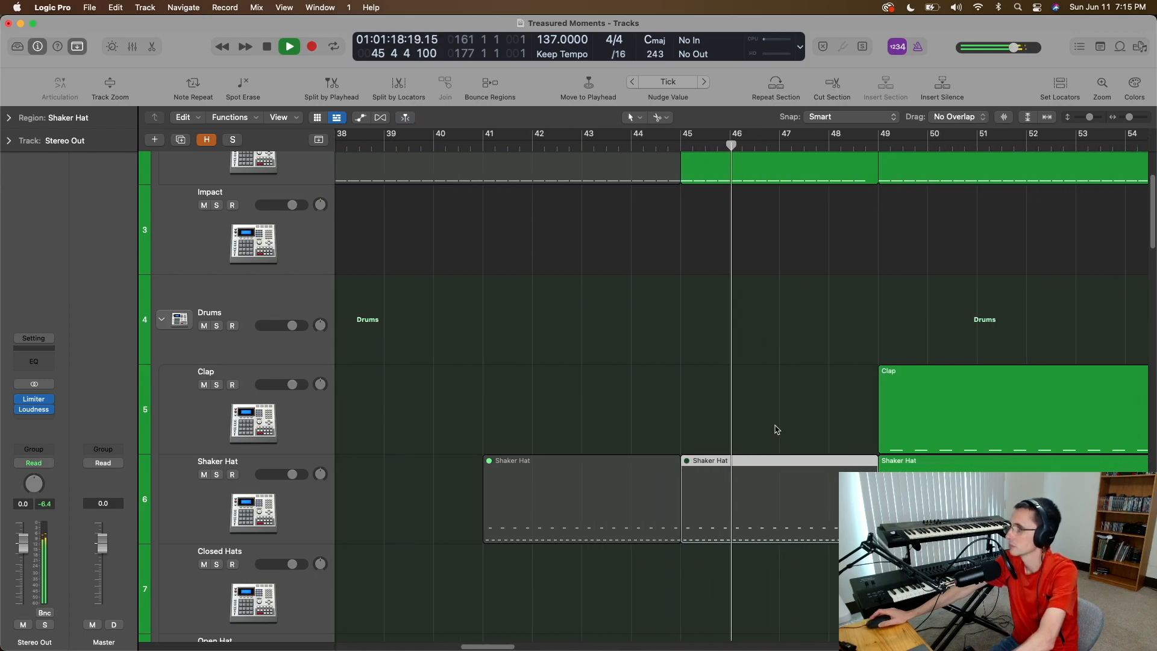
# - Unmute the Shaker Hat part between bars 45 and 49 during playback, and stop the playback
pyautogui.rightClick(791, 361)
pyautogui.click(822, 366)
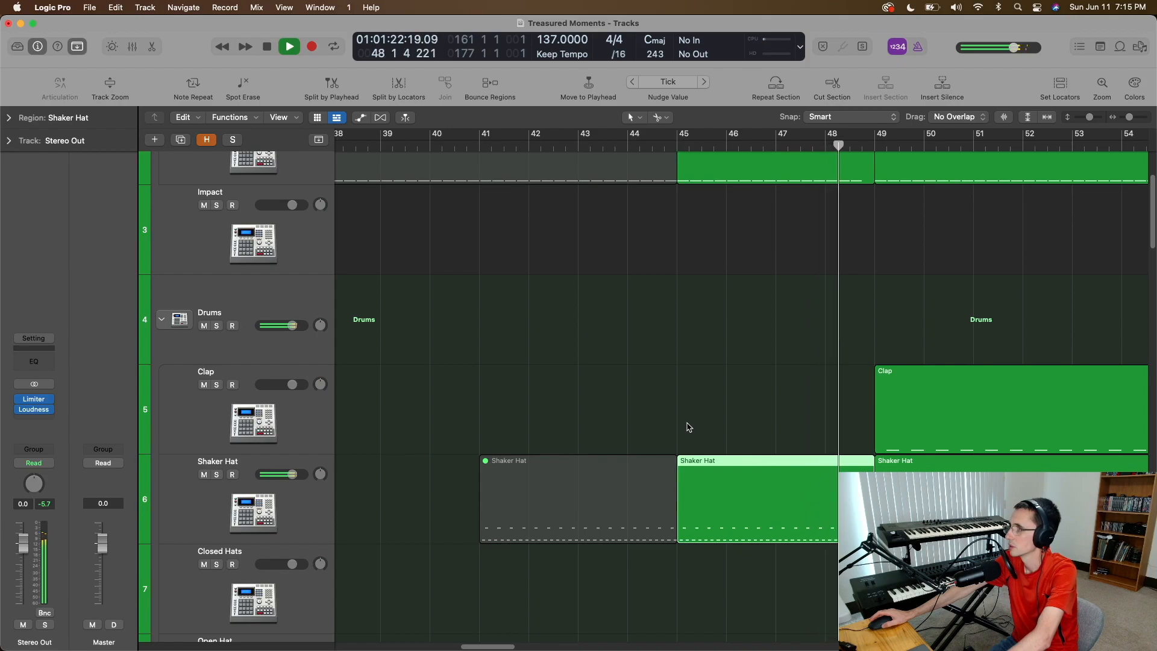
pyautogui.press('space')
# - Split the muted Top Bass and Mid Bass regions at bar 45 and unmute their parts from bar 45 to 49
pyautogui.click(683, 145)
pyautogui.scroll(-10, 714, 375)
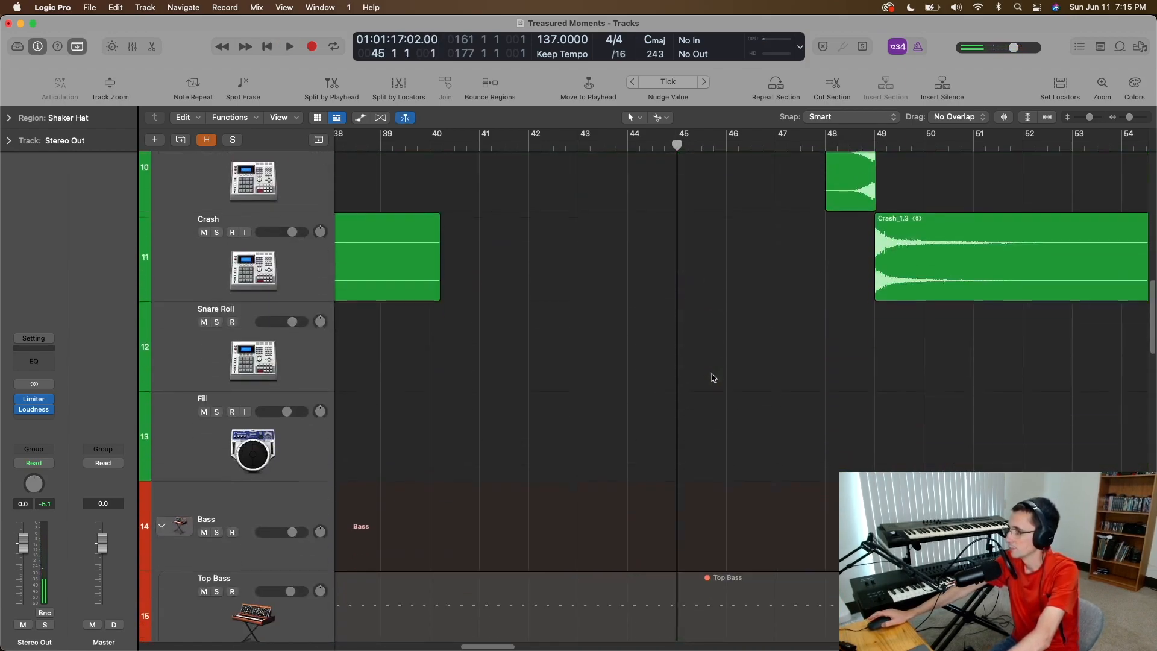
pyautogui.scroll(-10, 713, 378)
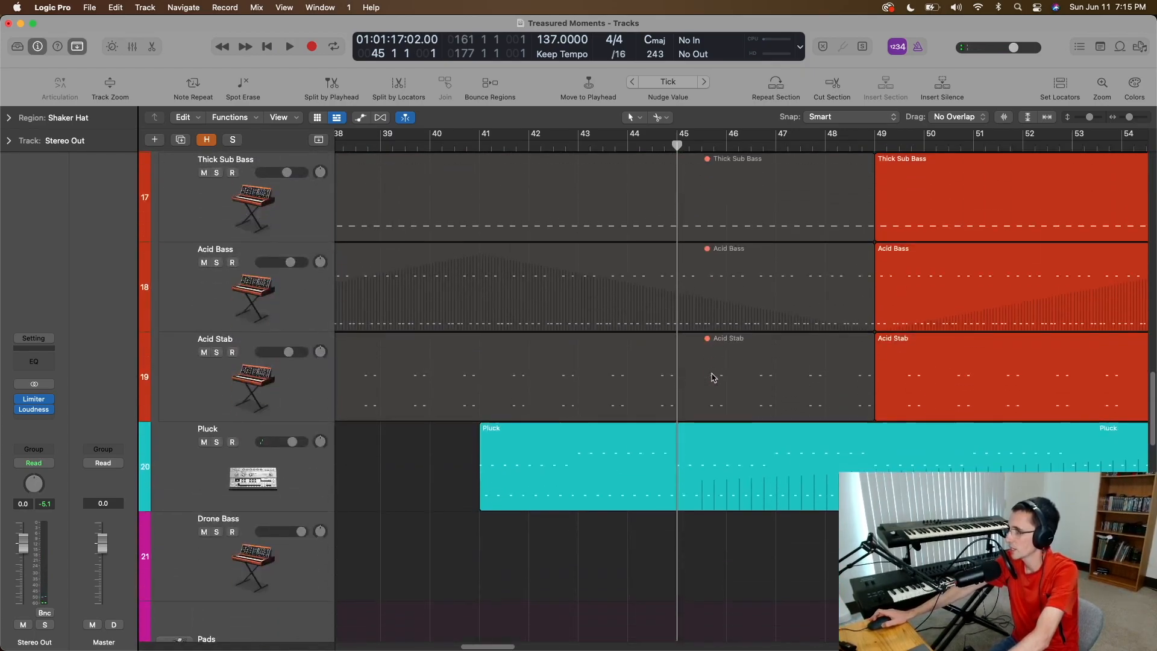
pyautogui.scroll(5, 713, 378)
pyautogui.click(710, 260)
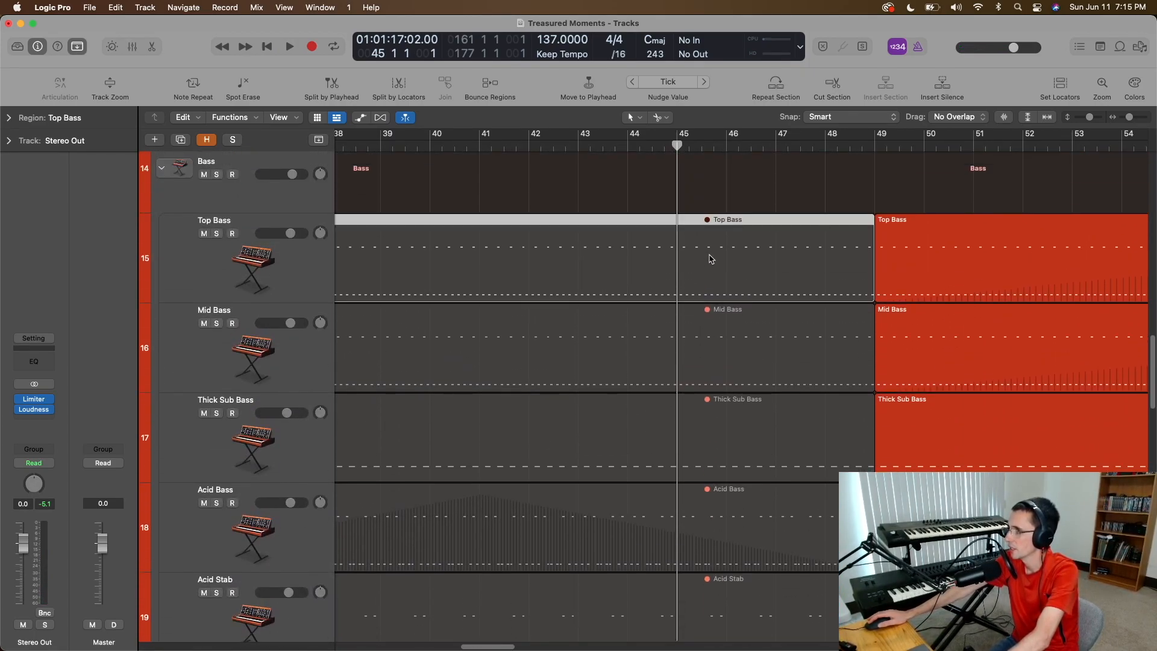
pyautogui.keyDown('shift'); pyautogui.click(690, 327); pyautogui.keyUp('shift')
pyautogui.keyDown('shift'); pyautogui.click(716, 502); pyautogui.keyUp('shift')
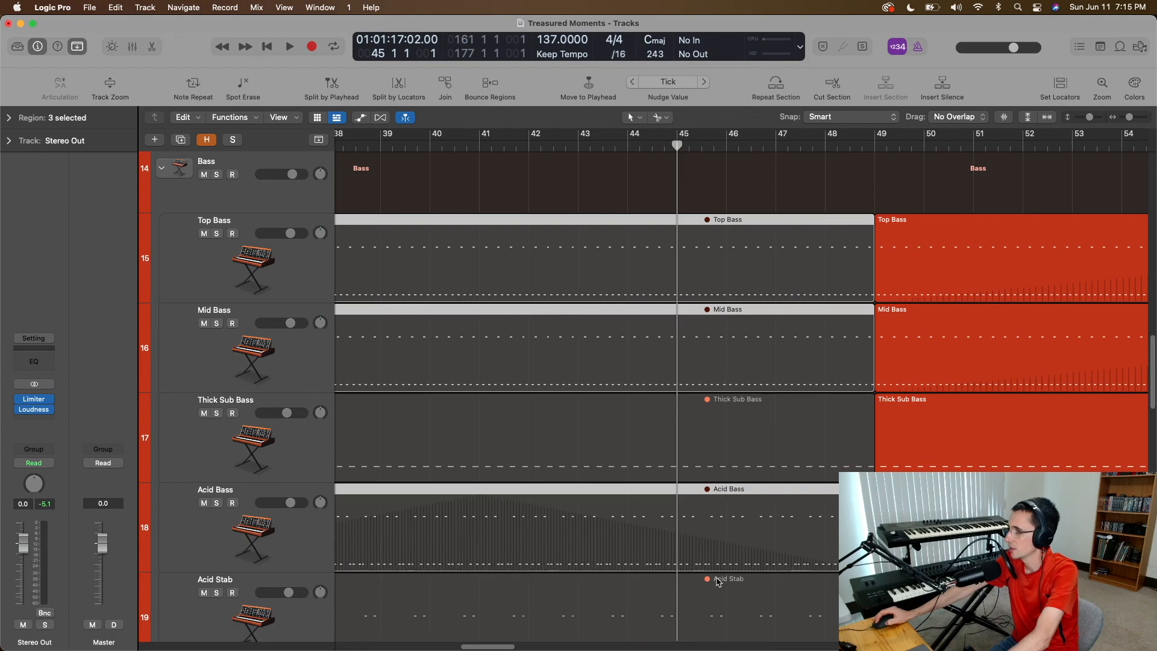
pyautogui.keyDown('shift'); pyautogui.click(702, 528); pyautogui.keyUp('shift')
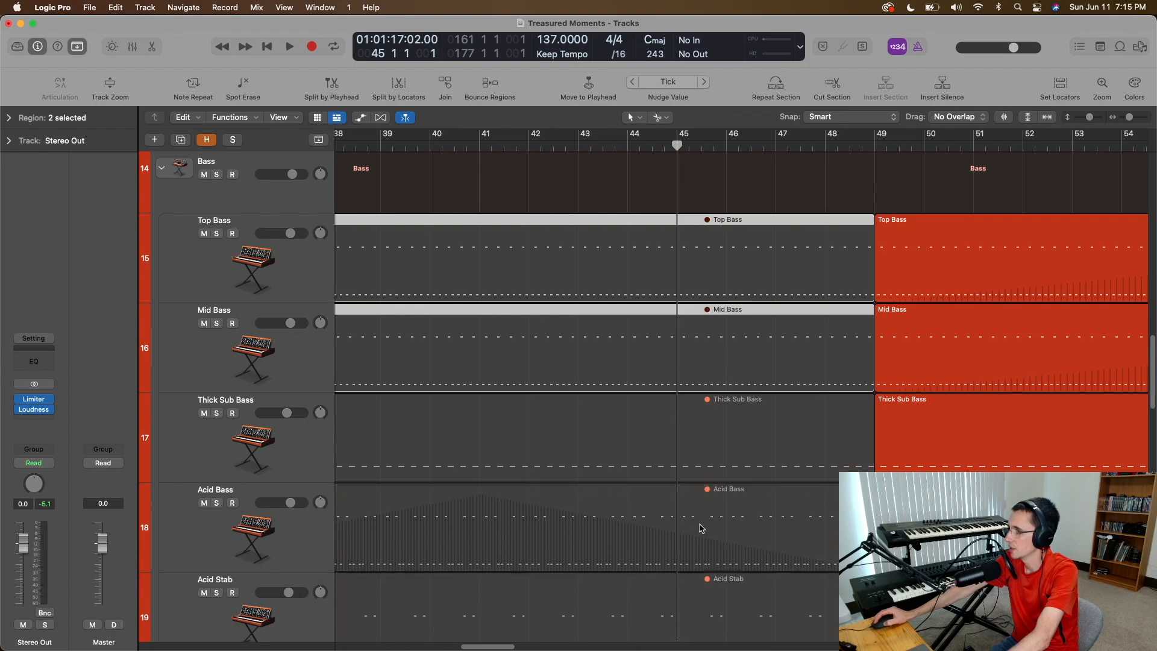
pyautogui.rightClick(679, 335)
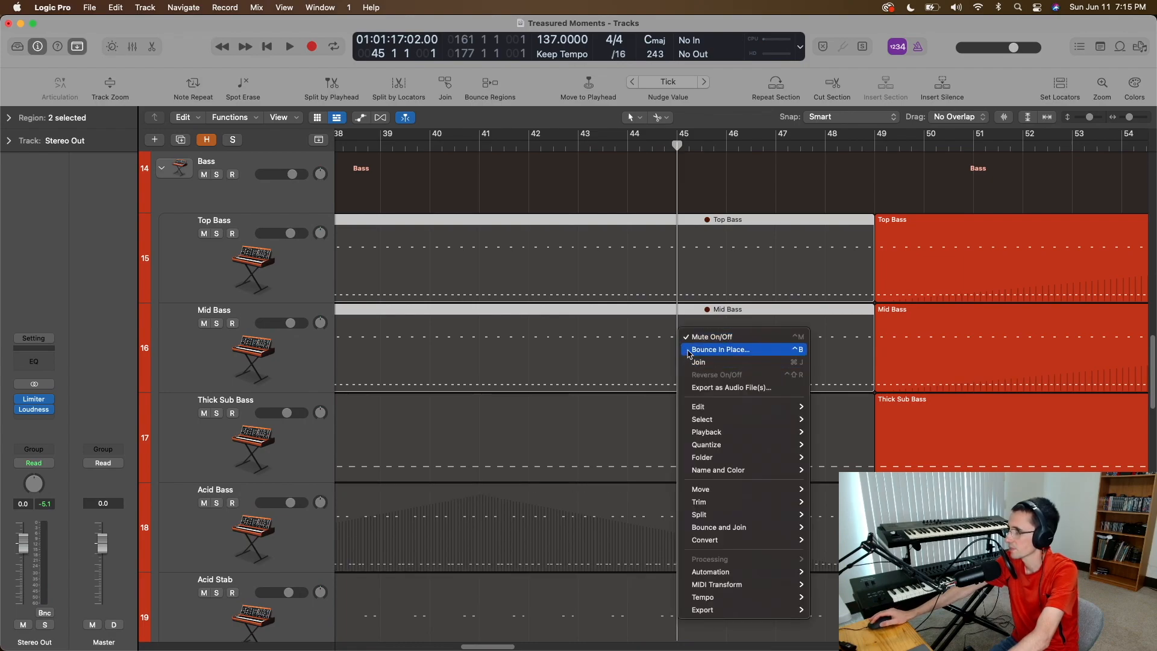
pyautogui.click(714, 201)
pyautogui.click(682, 241)
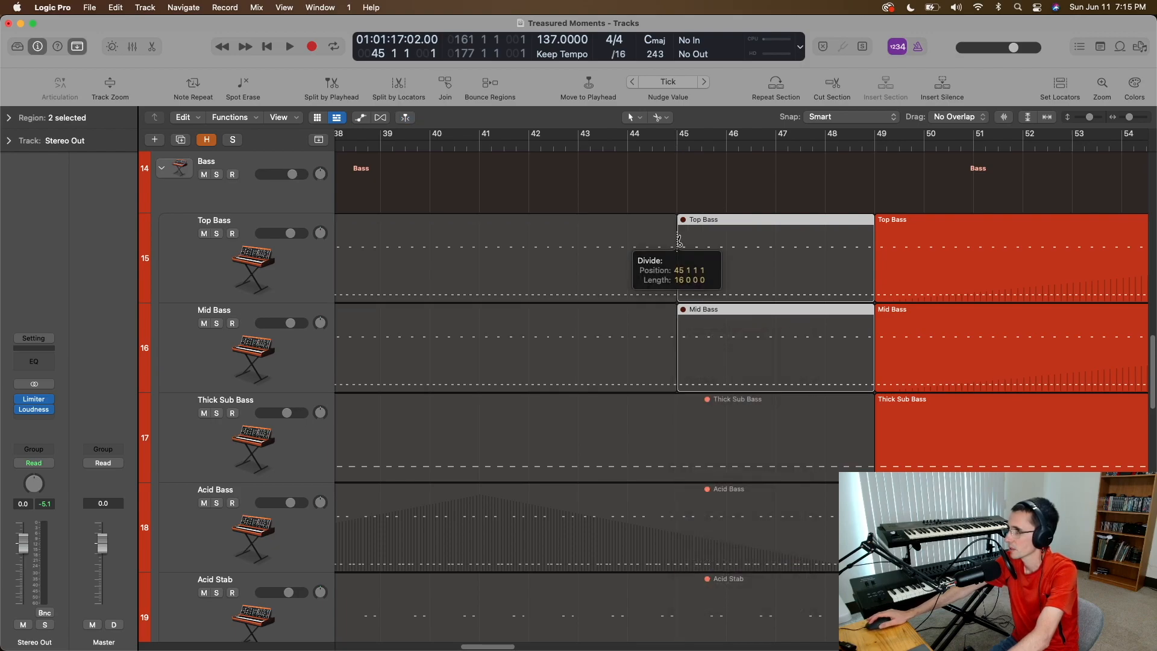
pyautogui.rightClick(684, 236)
pyautogui.click(694, 242)
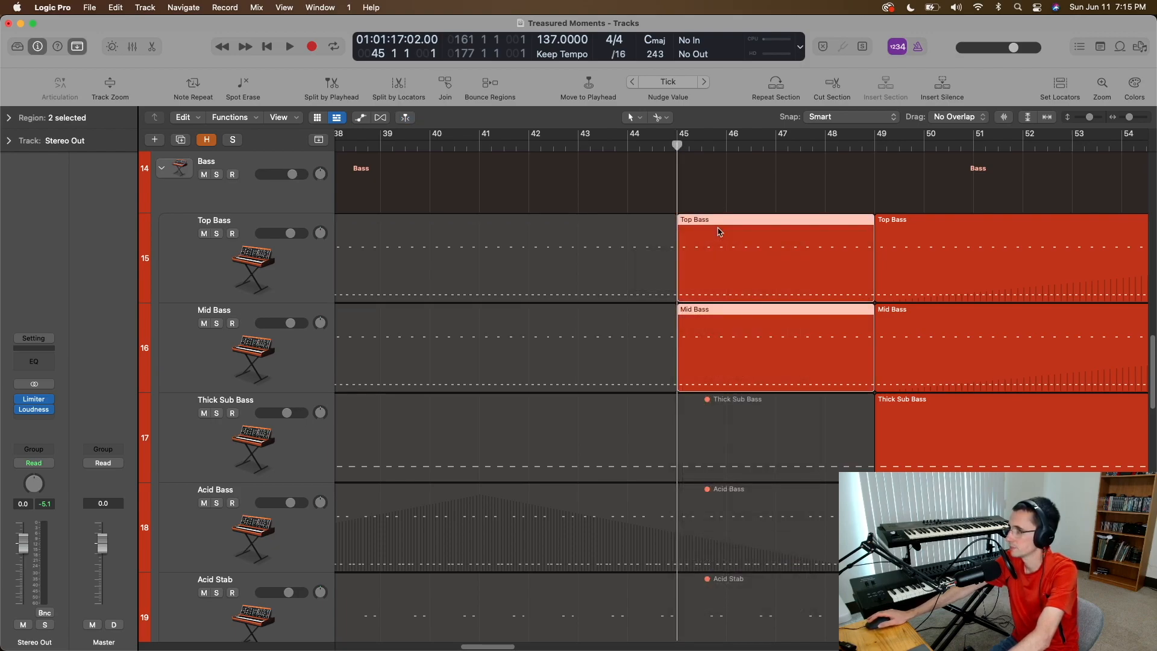
# - Play the arrangement from bar 41 past bar 49, examine the bass, Pluck and pad tracks meanwhile, and stop the playback
pyautogui.scroll(15, 693, 314)
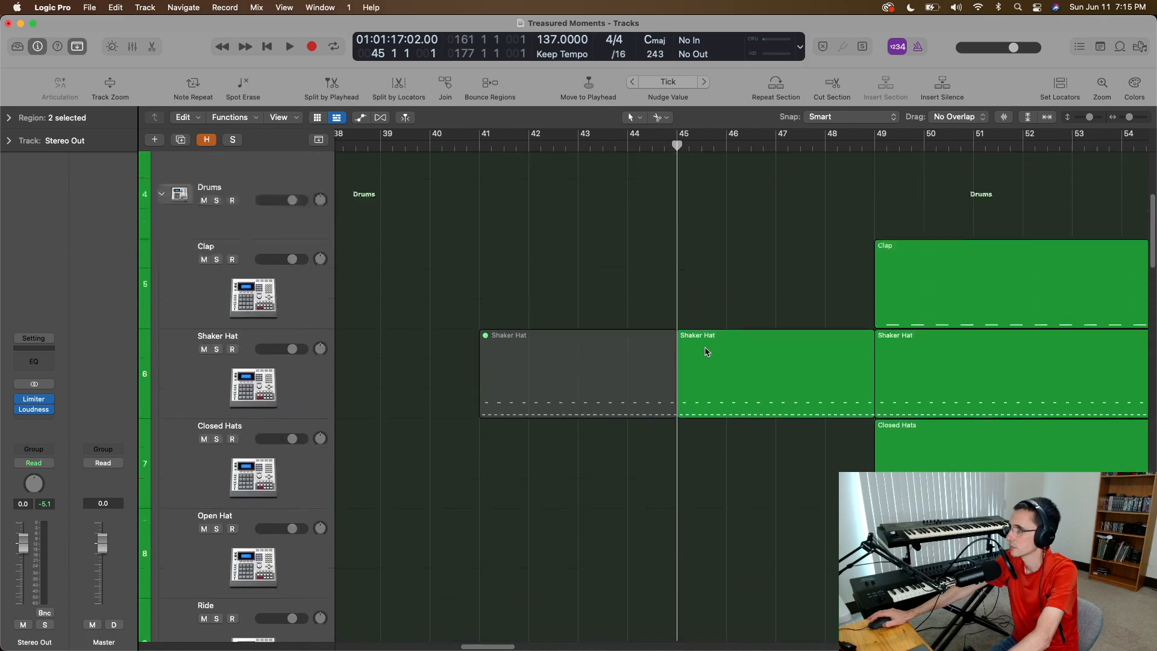
pyautogui.click(480, 142)
pyautogui.press('space')
pyautogui.scroll(-10, 588, 292)
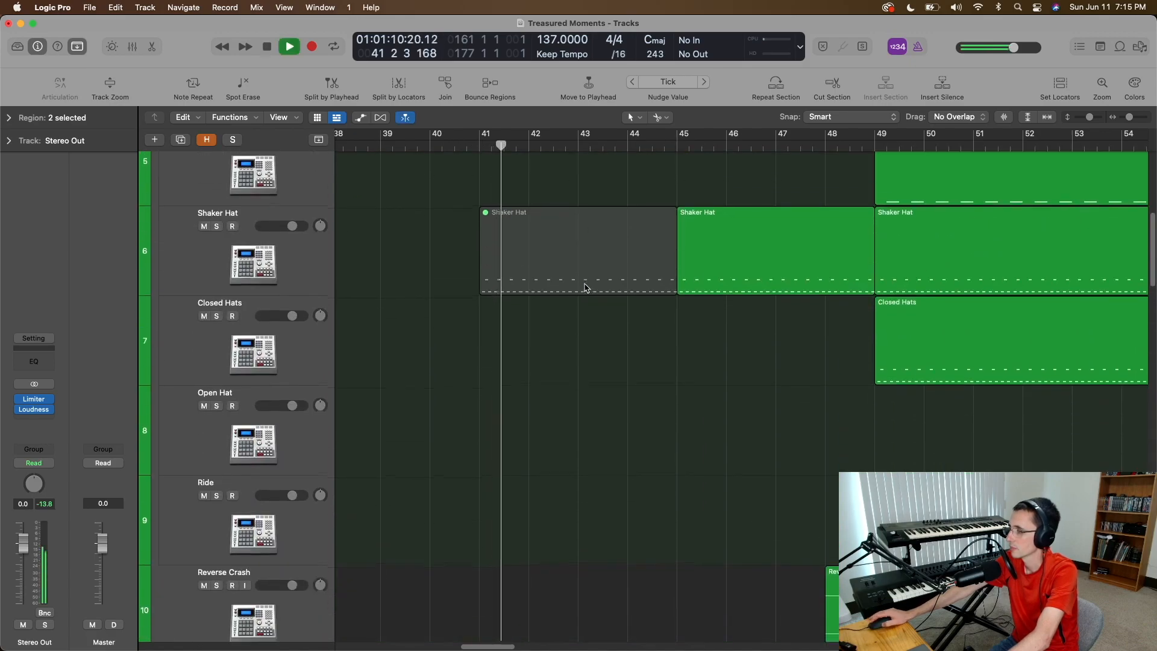
pyautogui.scroll(-15, 584, 288)
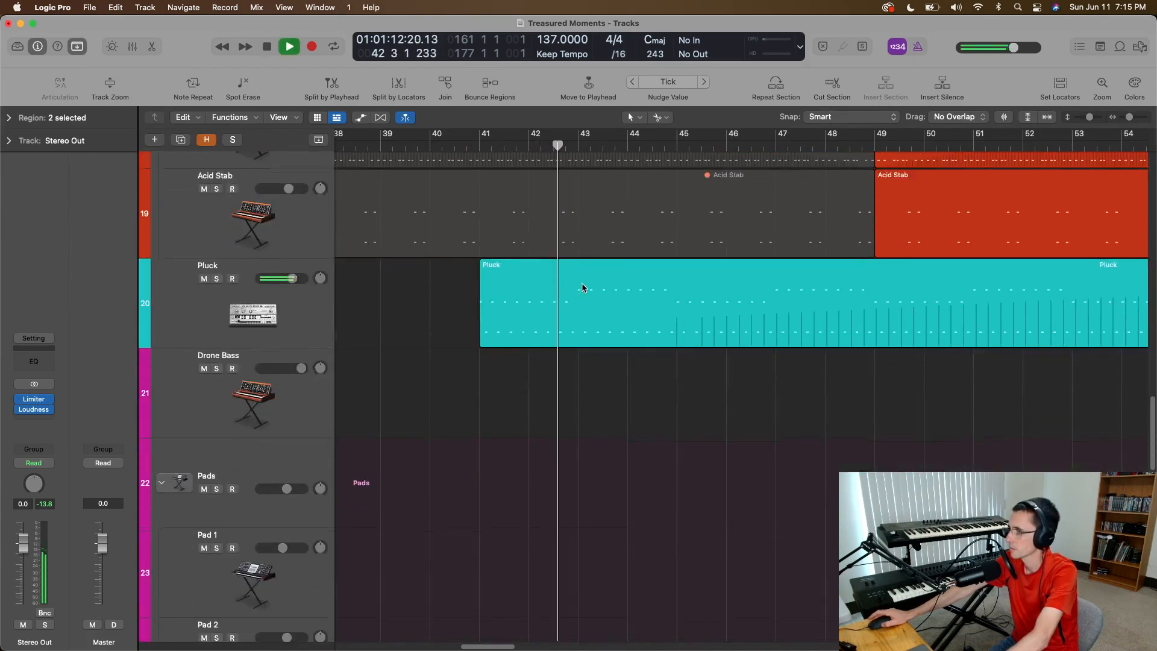
pyautogui.scroll(-10, 586, 287)
pyautogui.scroll(5, 586, 287)
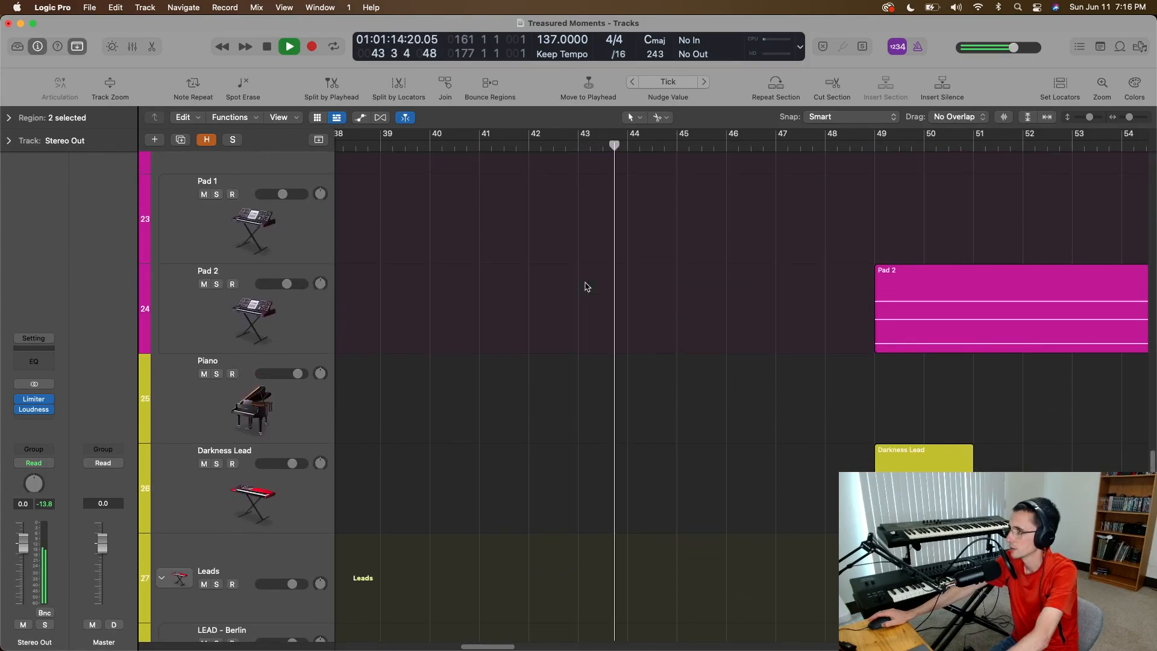
pyautogui.scroll(8, 586, 287)
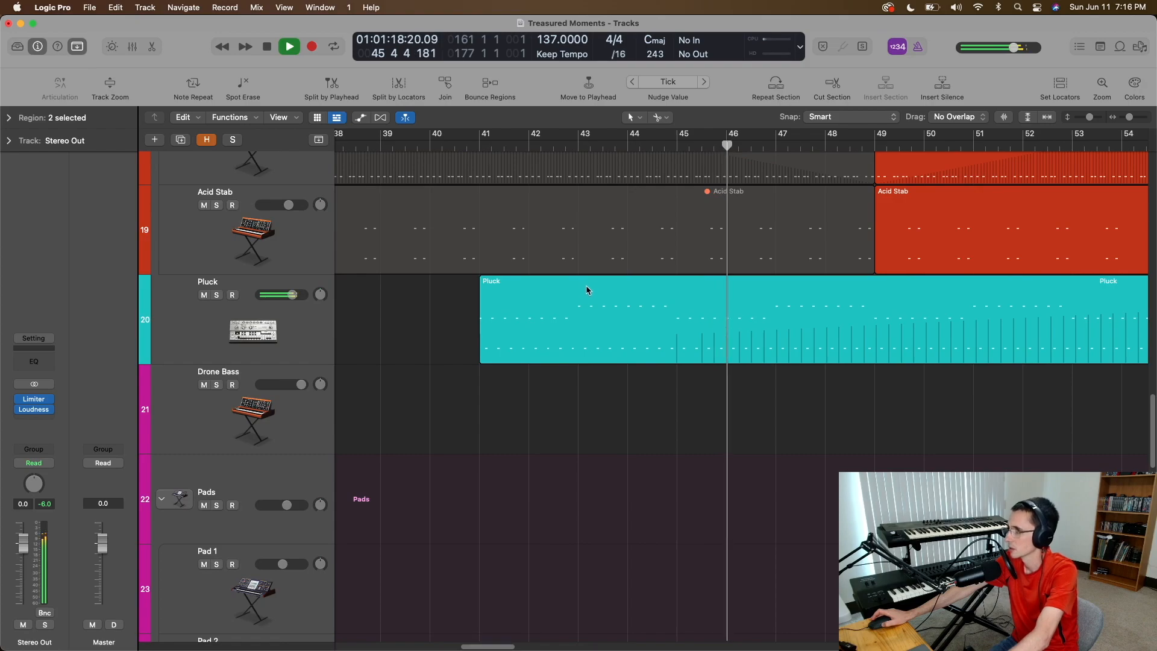
pyautogui.scroll(3, 589, 289)
pyautogui.scroll(5, 594, 296)
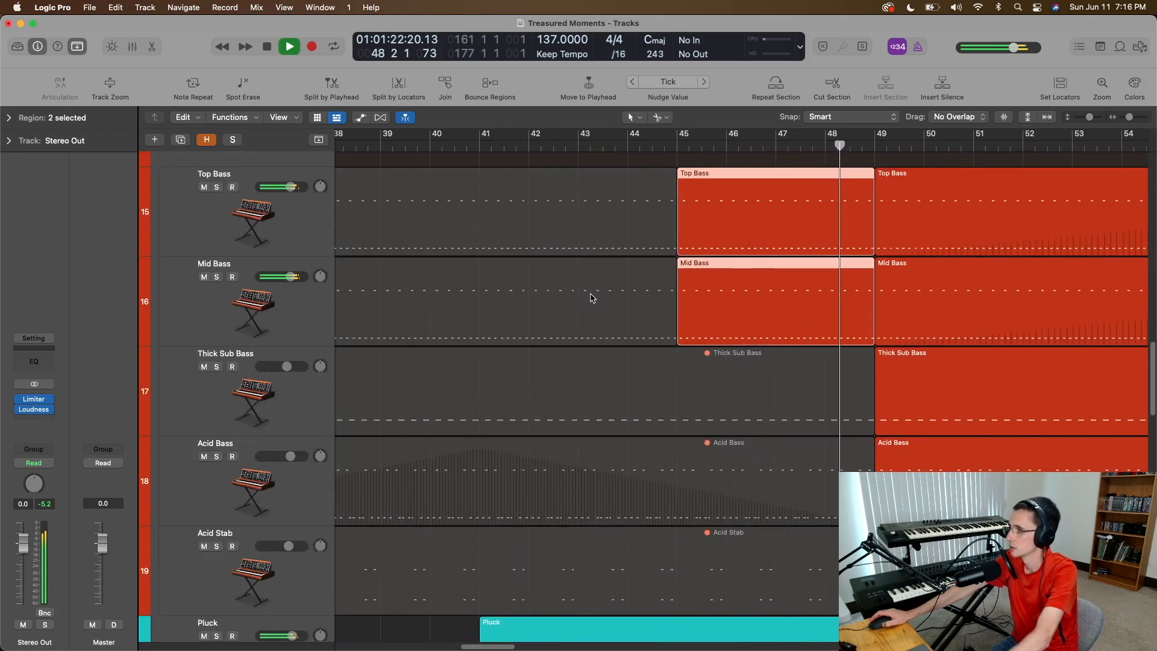
pyautogui.hscroll(6, 593, 298)
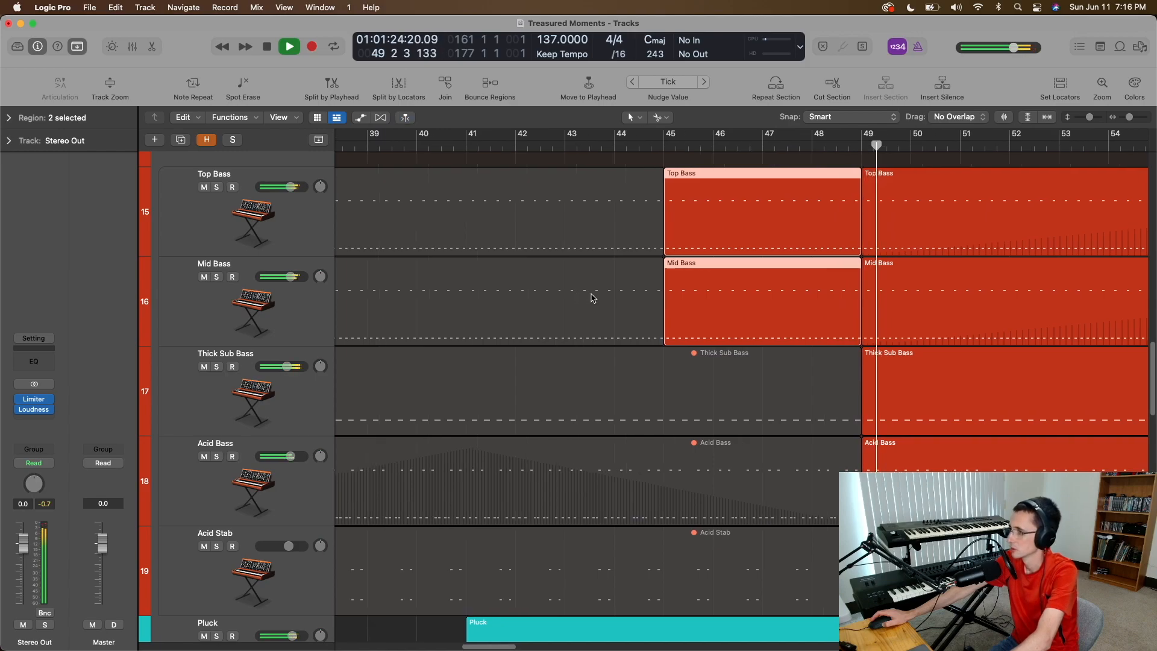
pyautogui.scroll(-12, 593, 295)
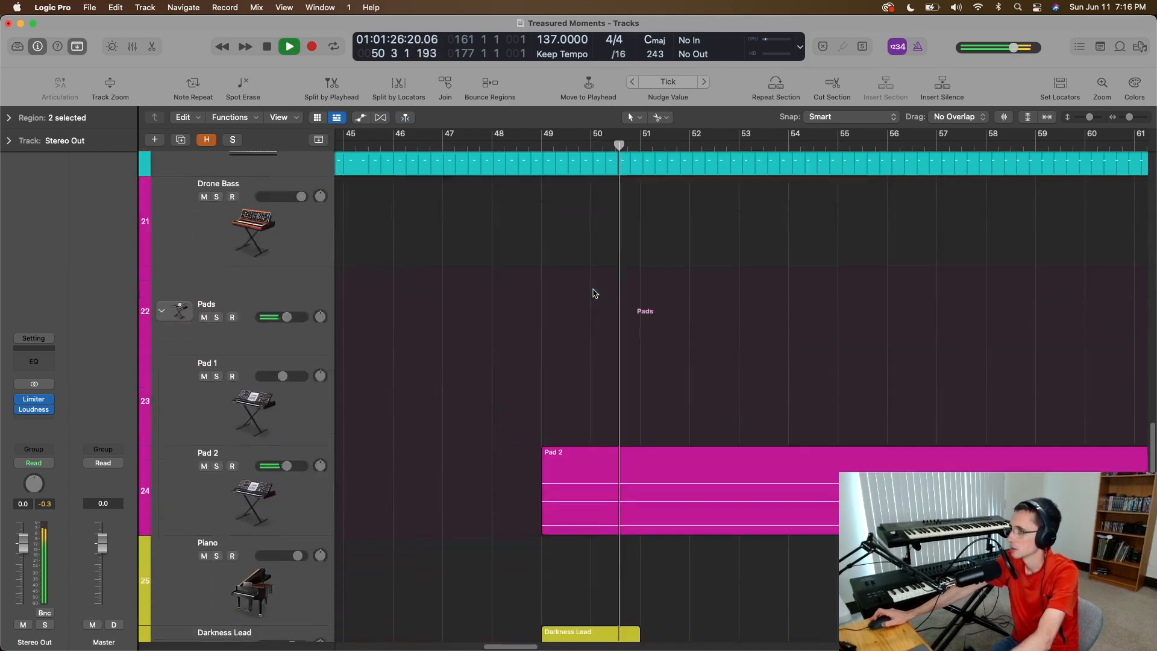
pyautogui.press('space')
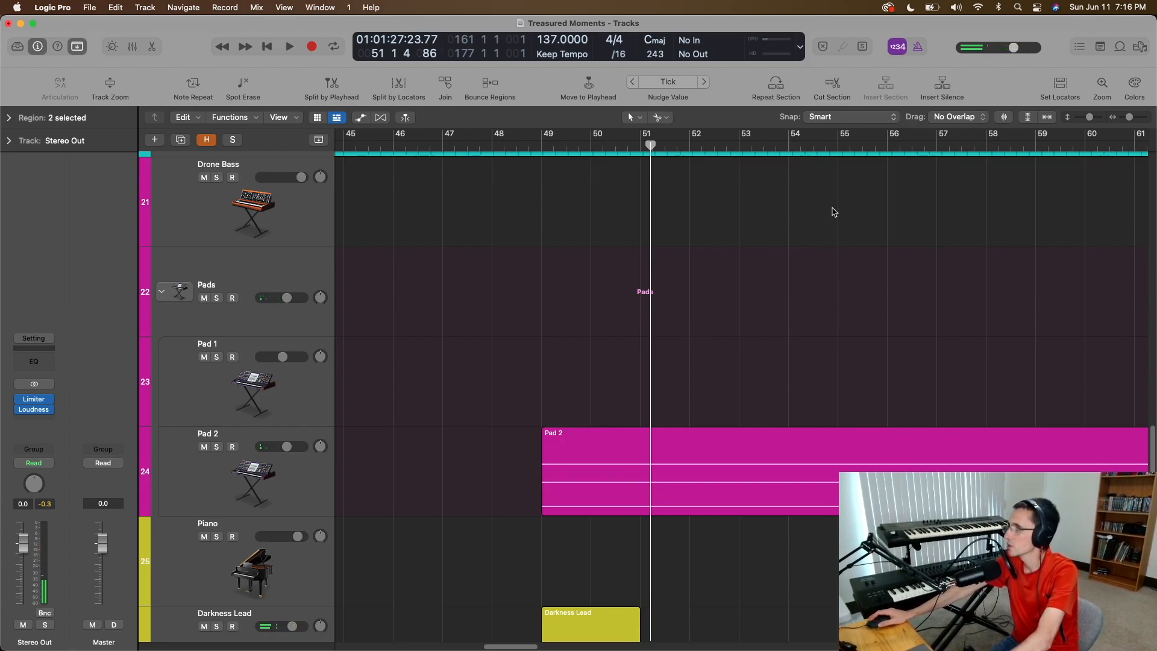
# - Reduce the track height for an overview and split the Pluck region at bar 49
pyautogui.press('super+Left')
pyautogui.scroll(5, 757, 287)
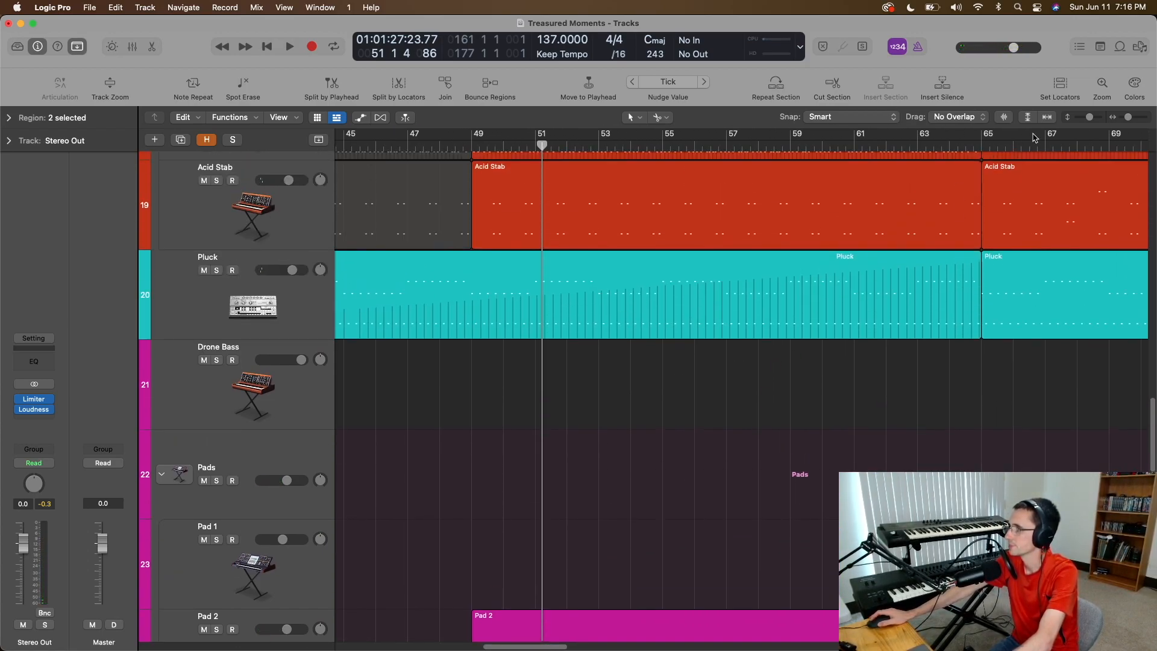
pyautogui.moveTo(1091, 118); pyautogui.dragTo(1082, 117)
pyautogui.scroll(4, 535, 283)
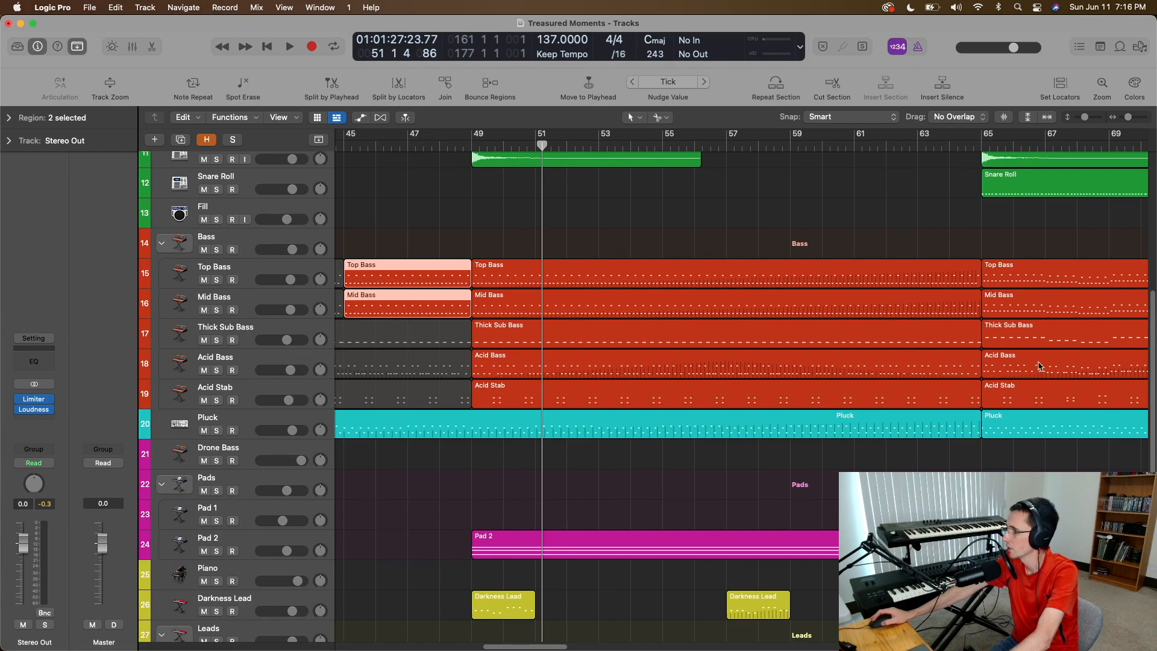
pyautogui.click(975, 146)
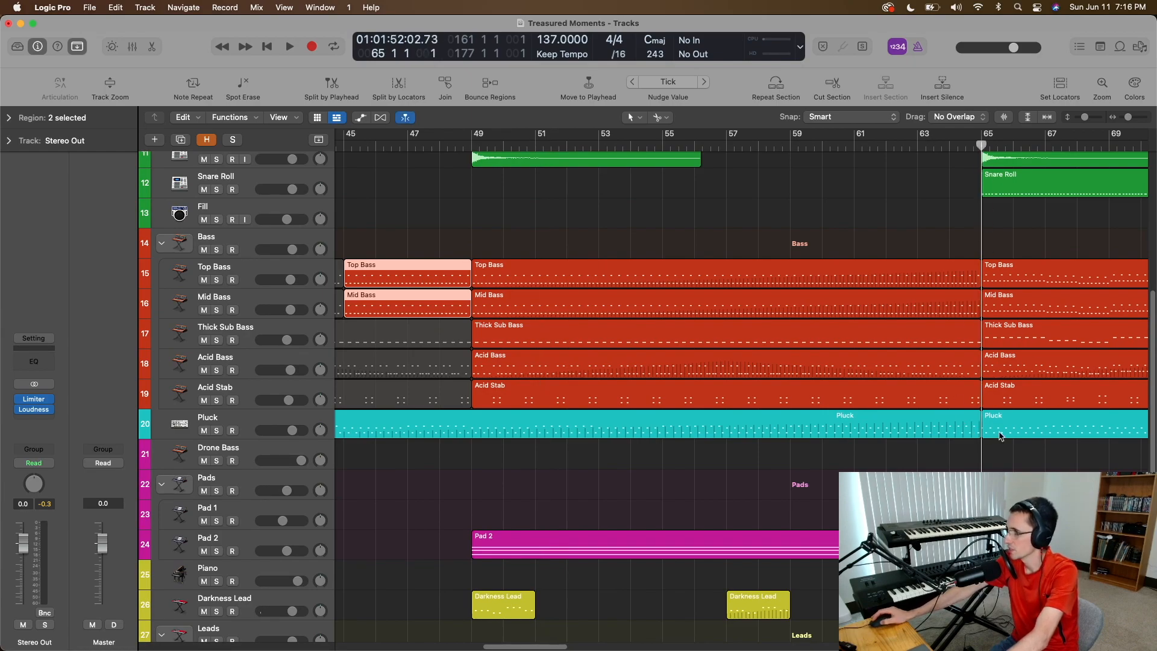
pyautogui.click(932, 420)
pyautogui.press('a')
pyautogui.press('a')
pyautogui.hscroll(-10, 505, 403)
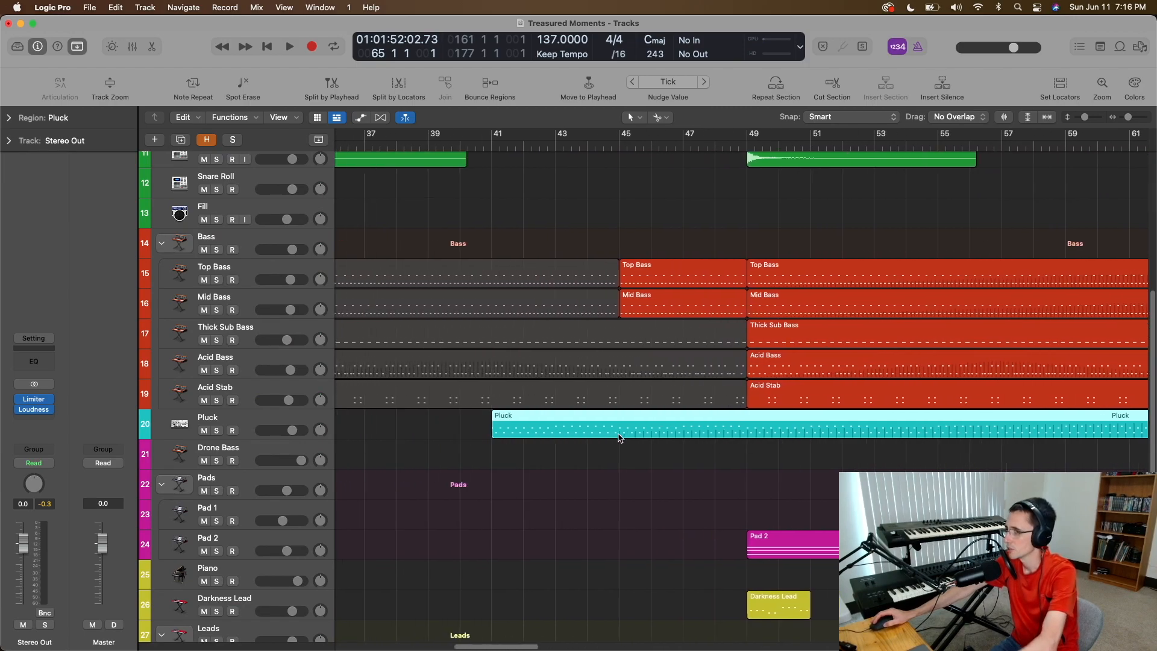
pyautogui.keyDown('super'); pyautogui.click(776, 425); pyautogui.keyUp('super')
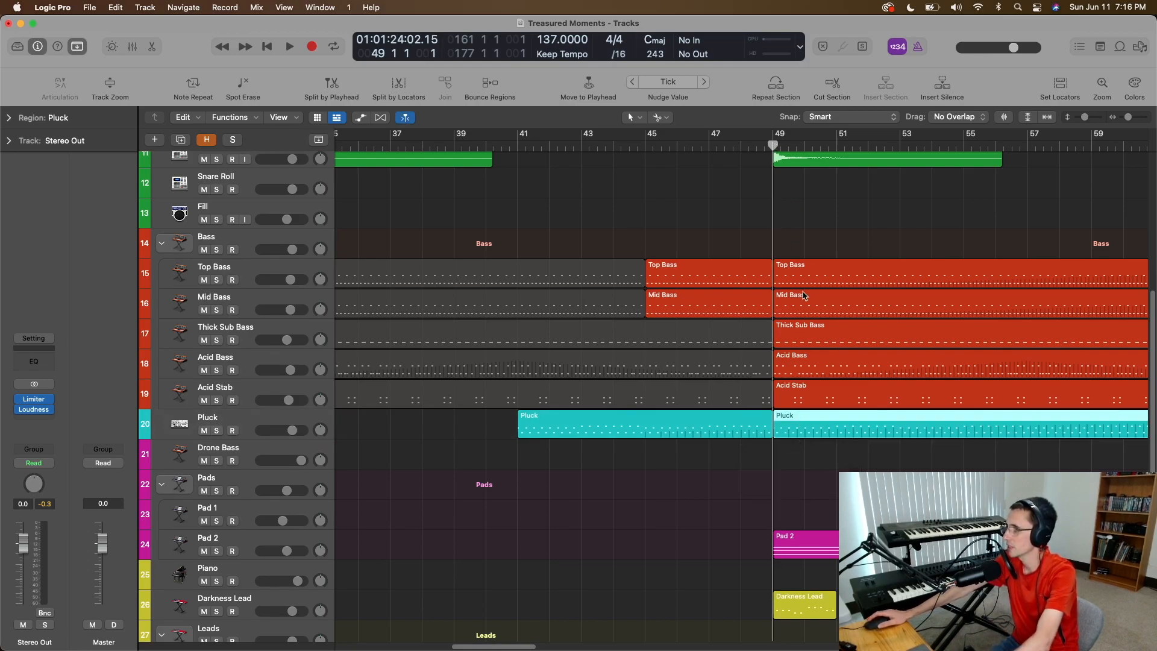
# - Delete the Crash region at bar 49 and all drum, bass and Pluck regions between bars 49 and 65
pyautogui.scroll(-5, 806, 368)
pyautogui.scroll(10, 806, 368)
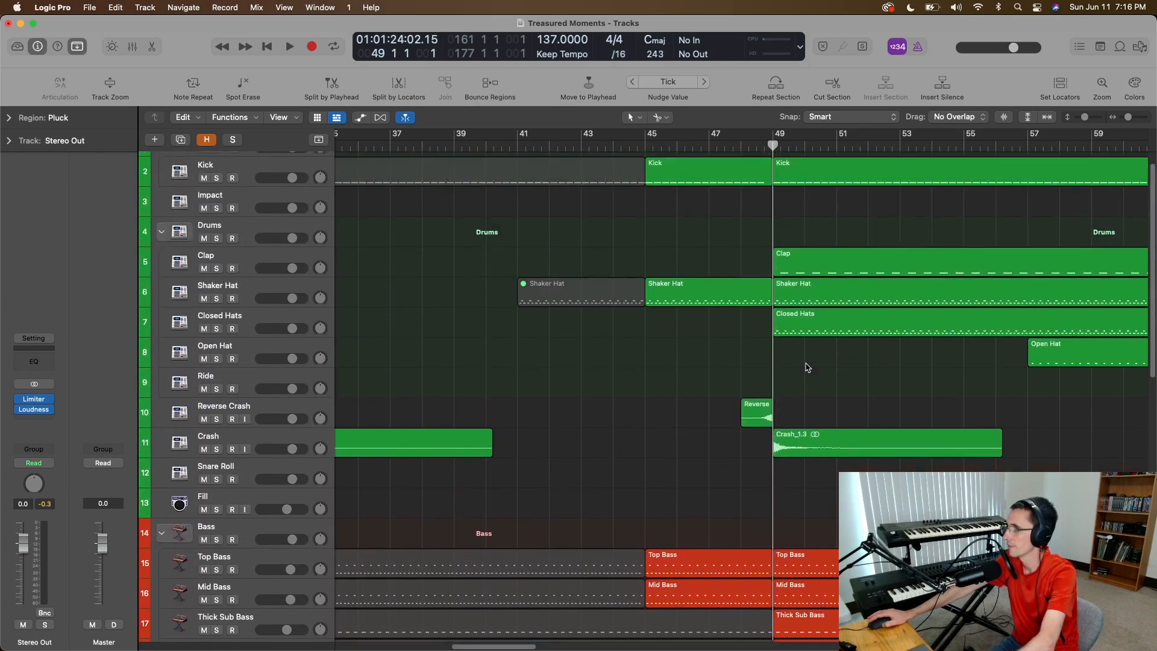
pyautogui.scroll(2, 808, 367)
pyautogui.hscroll(10, 808, 367)
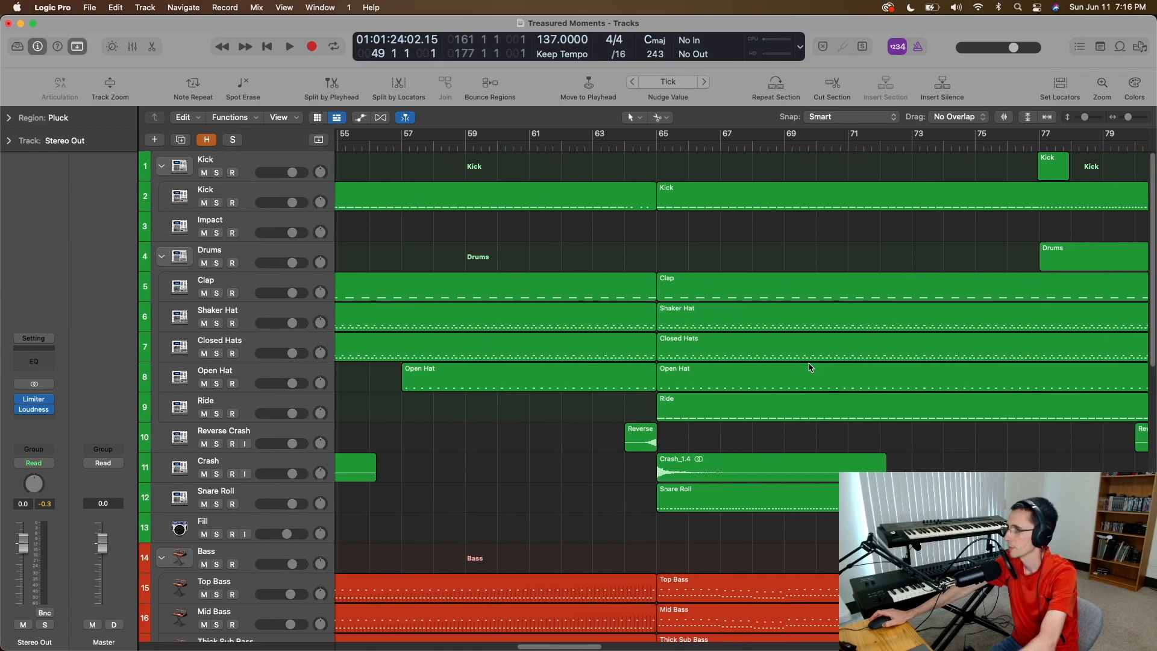
pyautogui.hscroll(-6, 809, 368)
pyautogui.click(585, 461)
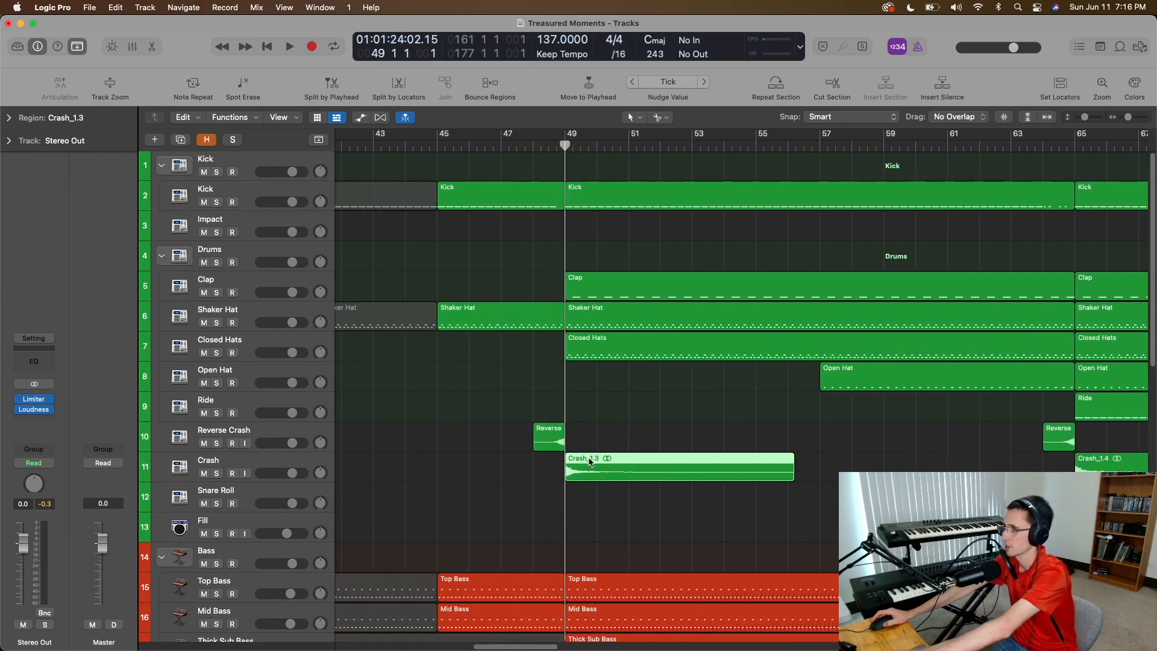
pyautogui.moveTo(585, 161); pyautogui.dragTo(1061, 575)
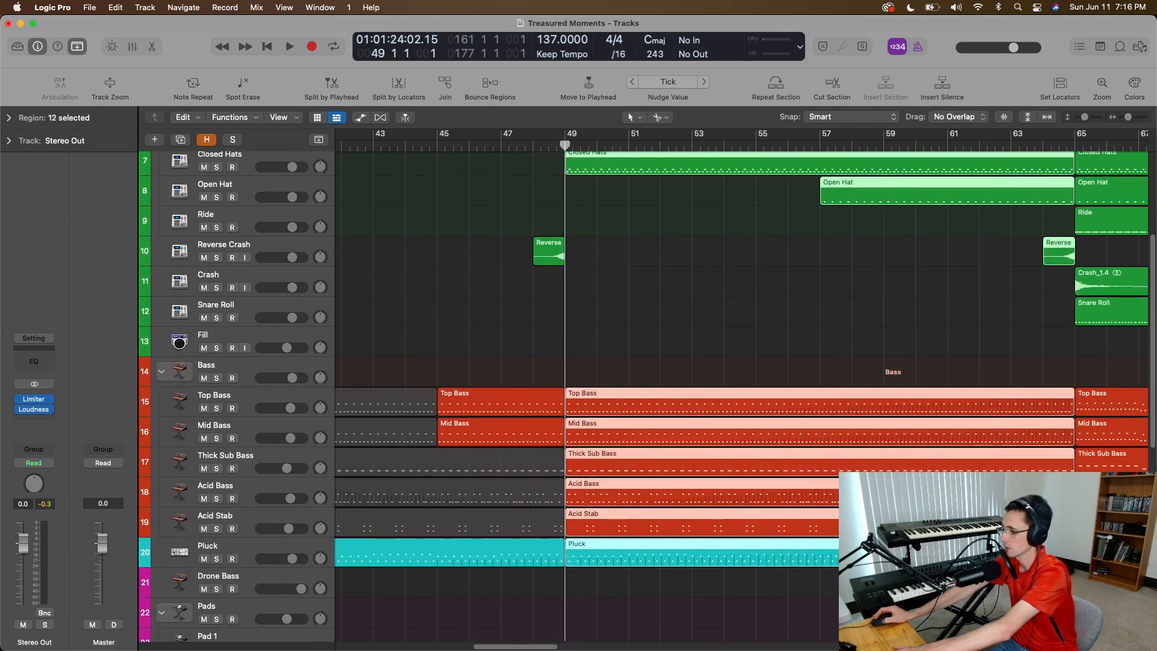
pyautogui.press('Delete')
# - Split Pad 2 at bar 65, and delete its part from bar 49 to 65 and the Darkness Lead regions in that span
pyautogui.scroll(-8, 666, 478)
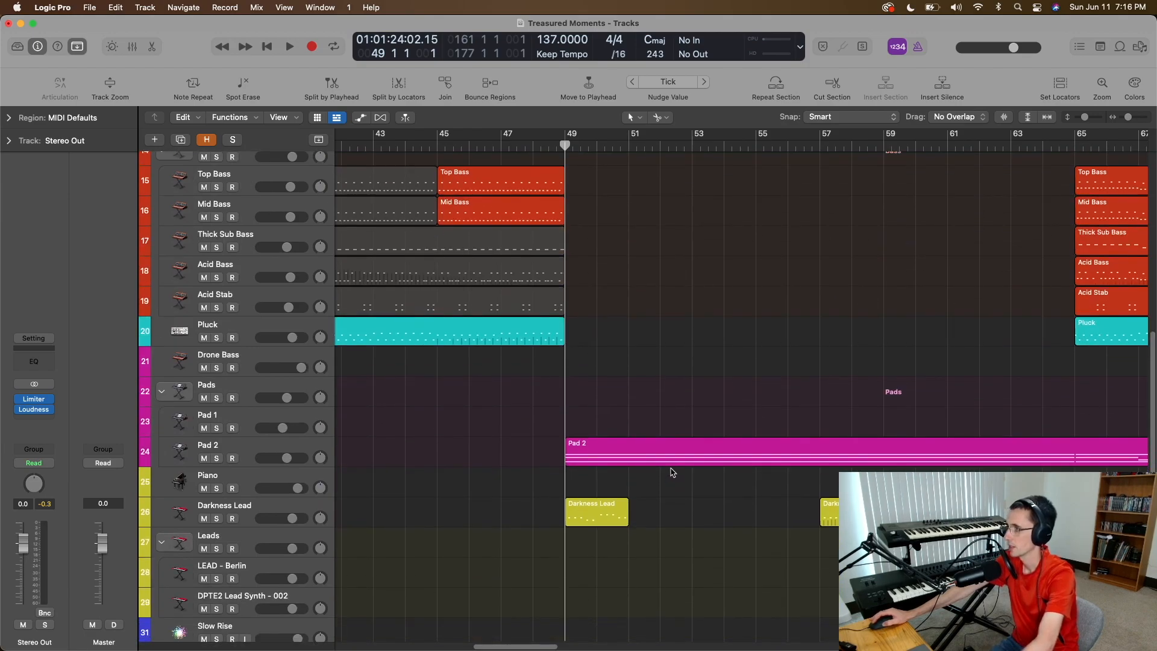
pyautogui.keyDown('super'); pyautogui.click(1076, 452); pyautogui.keyUp('super')
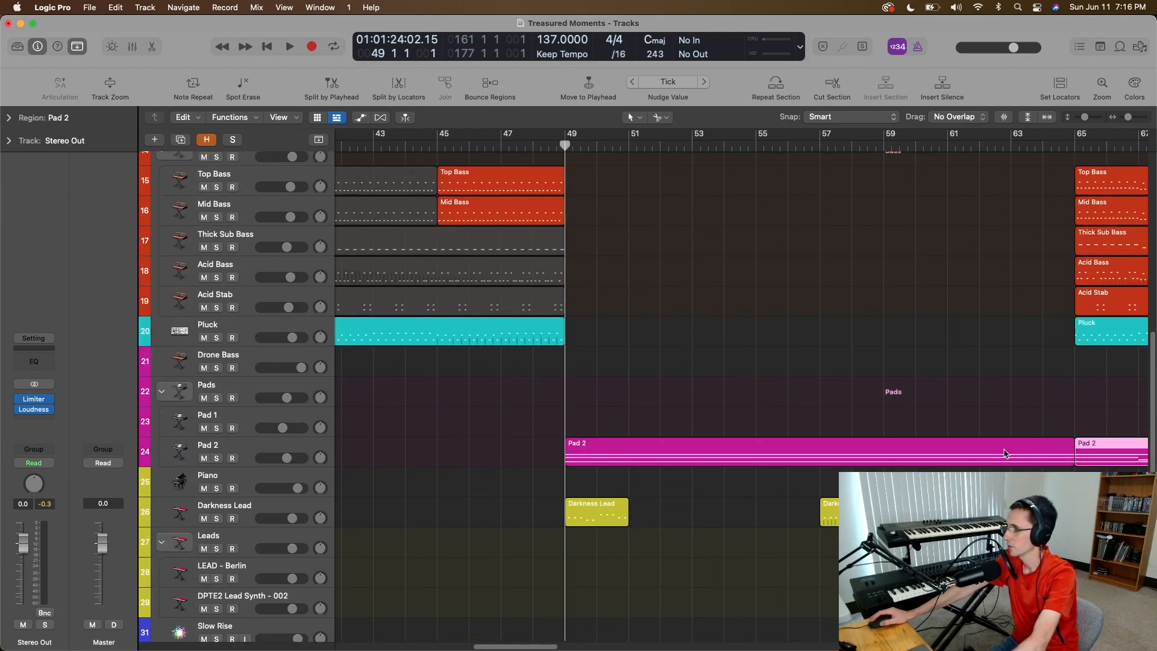
pyautogui.click(1008, 451)
pyautogui.press('Delete')
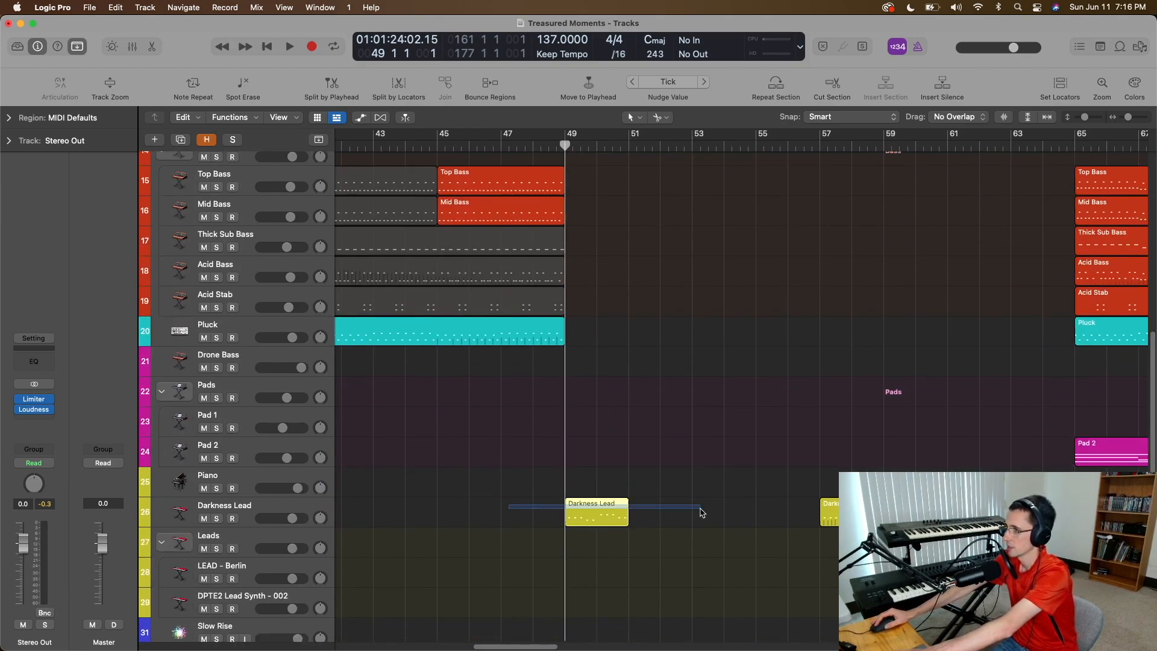
pyautogui.press('Delete')
# - Reshape the Pluck automation to rise from 48 at bar 43 to near the lane's top at bar 49, playing from bar 41 meanwhile
pyautogui.click(536, 334)
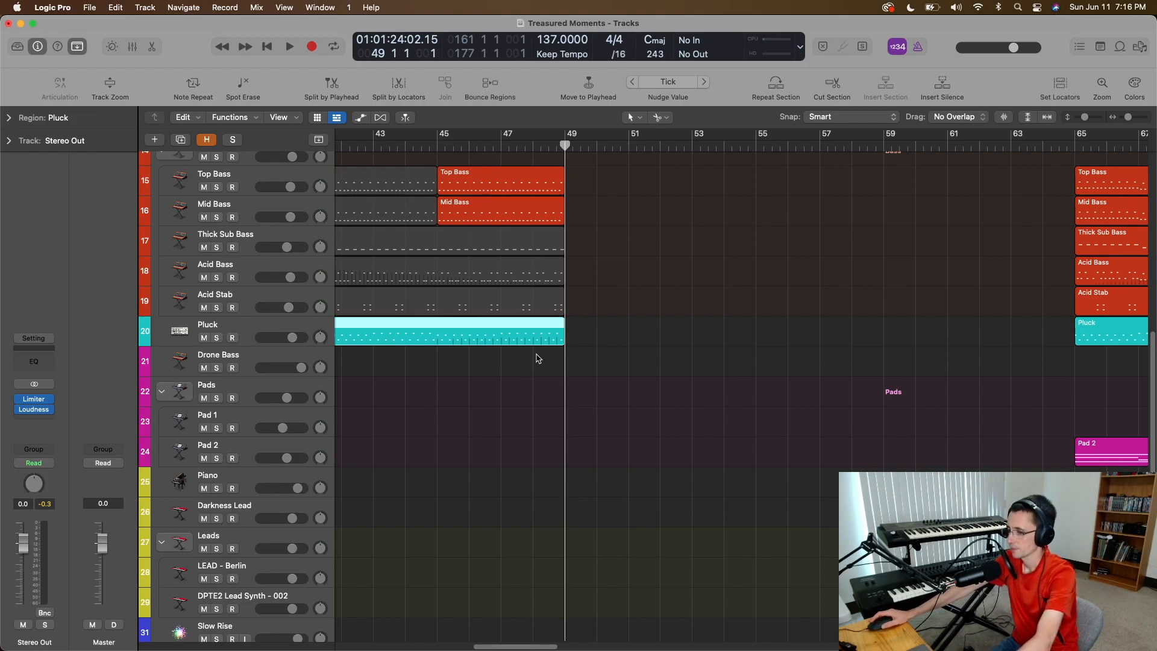
pyautogui.press('a')
pyautogui.moveTo(561, 349); pyautogui.dragTo(562, 332)
pyautogui.hscroll(-5, 572, 321)
pyautogui.click(653, 143)
pyautogui.press('space')
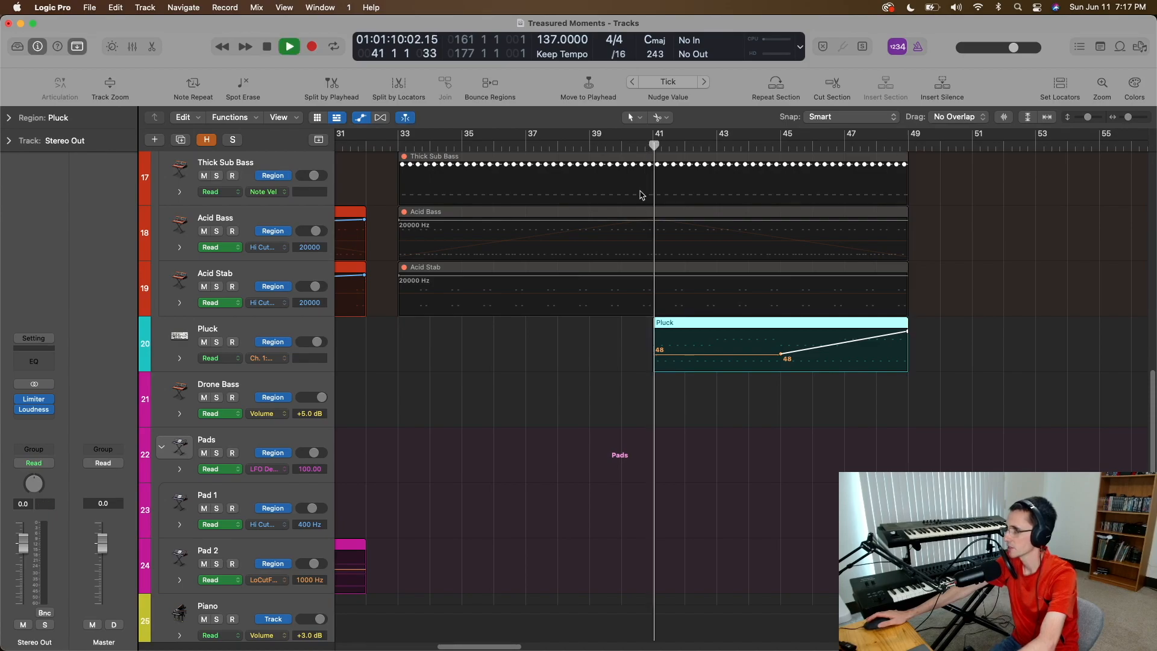
pyautogui.moveTo(782, 357); pyautogui.dragTo(717, 354)
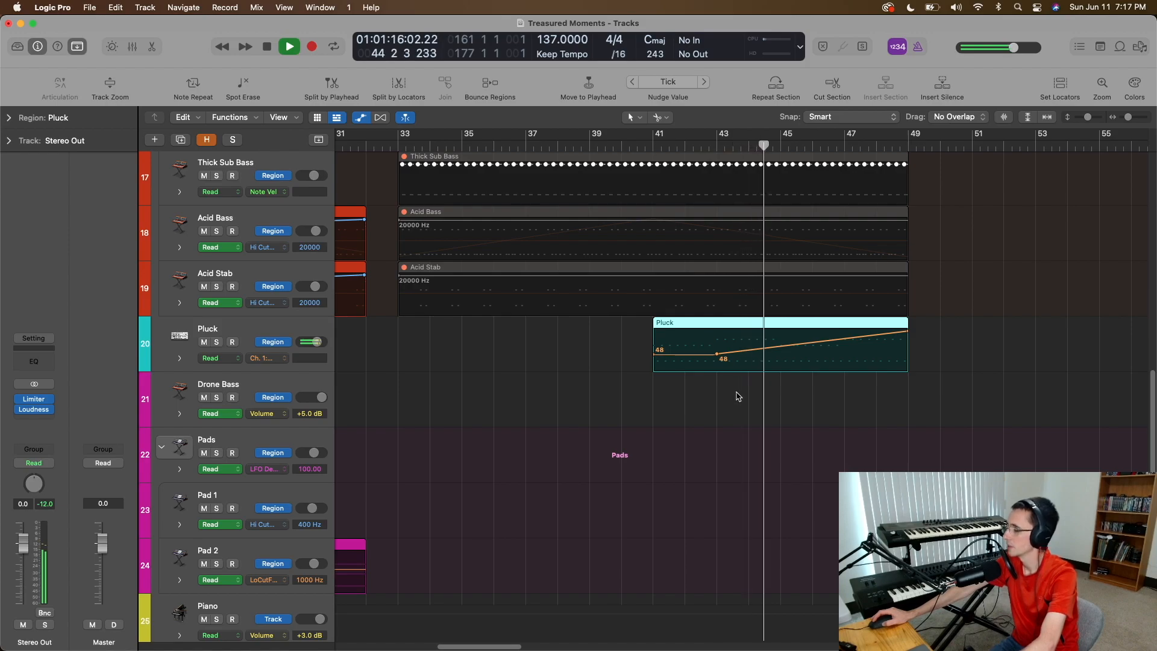
pyautogui.scroll(-2, 743, 390)
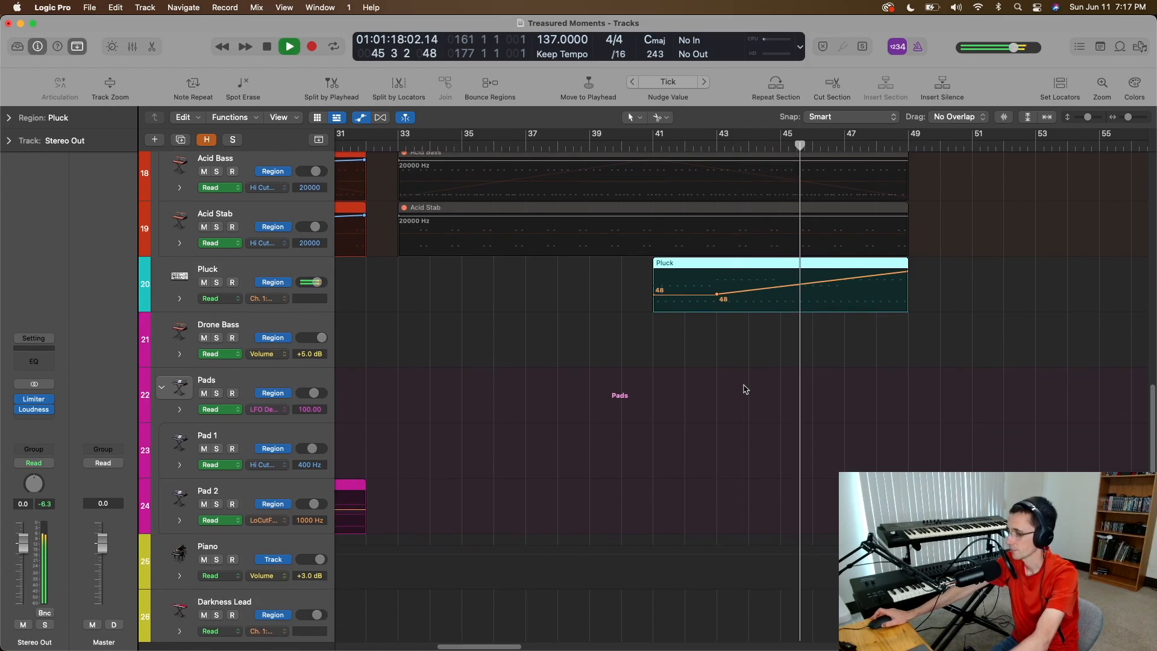
pyautogui.press('a')
# - Hide the track automation and select the Reverse Crash region that leads into bar 49
pyautogui.press('super+Up')
pyautogui.press('super+Up')
pyautogui.press('super+Up')
pyautogui.scroll(4, 746, 389)
pyautogui.hscroll(7, 746, 390)
pyautogui.hscroll(-4, 746, 390)
pyautogui.click(750, 173)
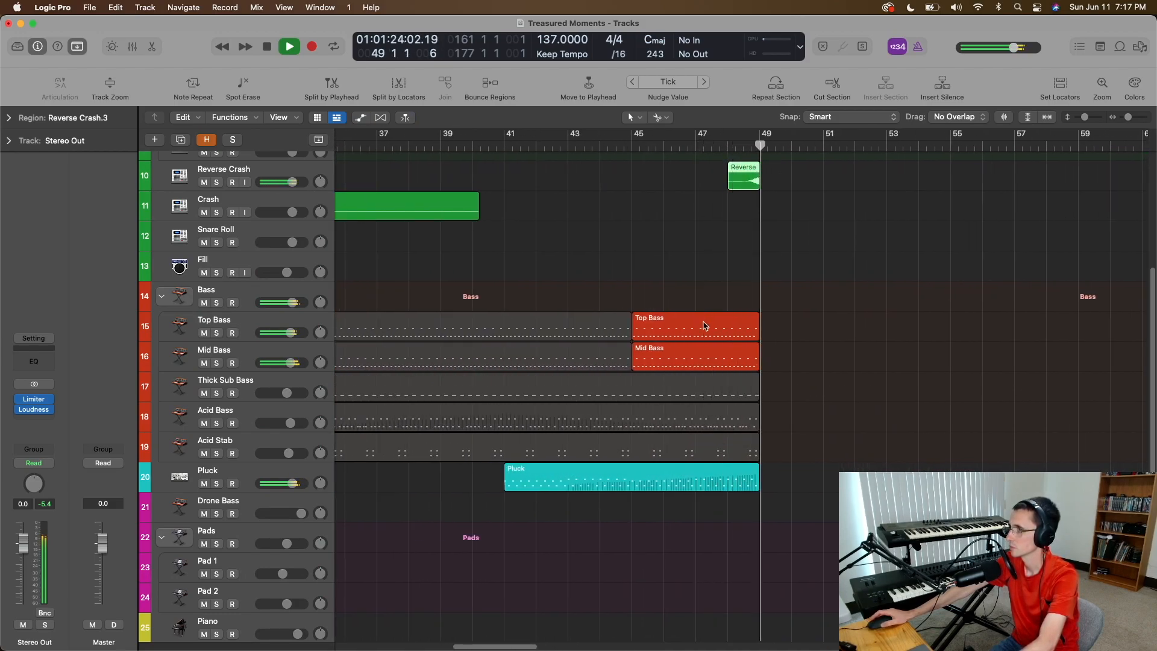
# - Delete the Sweep region that starts at bar 63
pyautogui.scroll(-10, 844, 383)
pyautogui.hscroll(7, 824, 403)
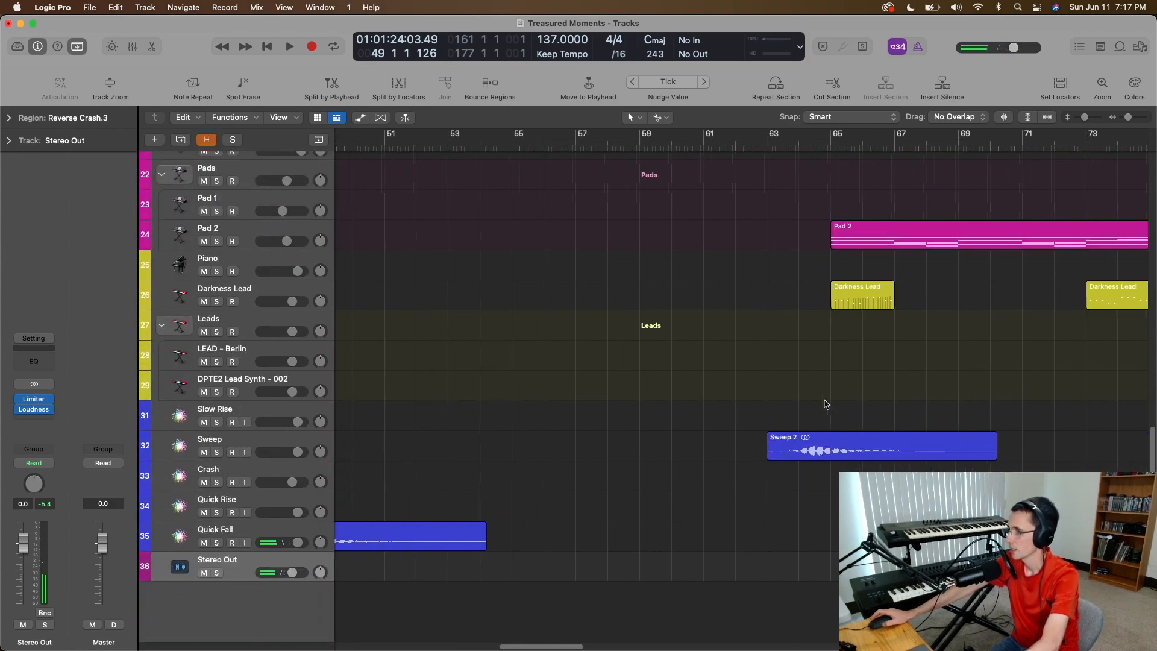
pyautogui.hscroll(-1, 769, 410)
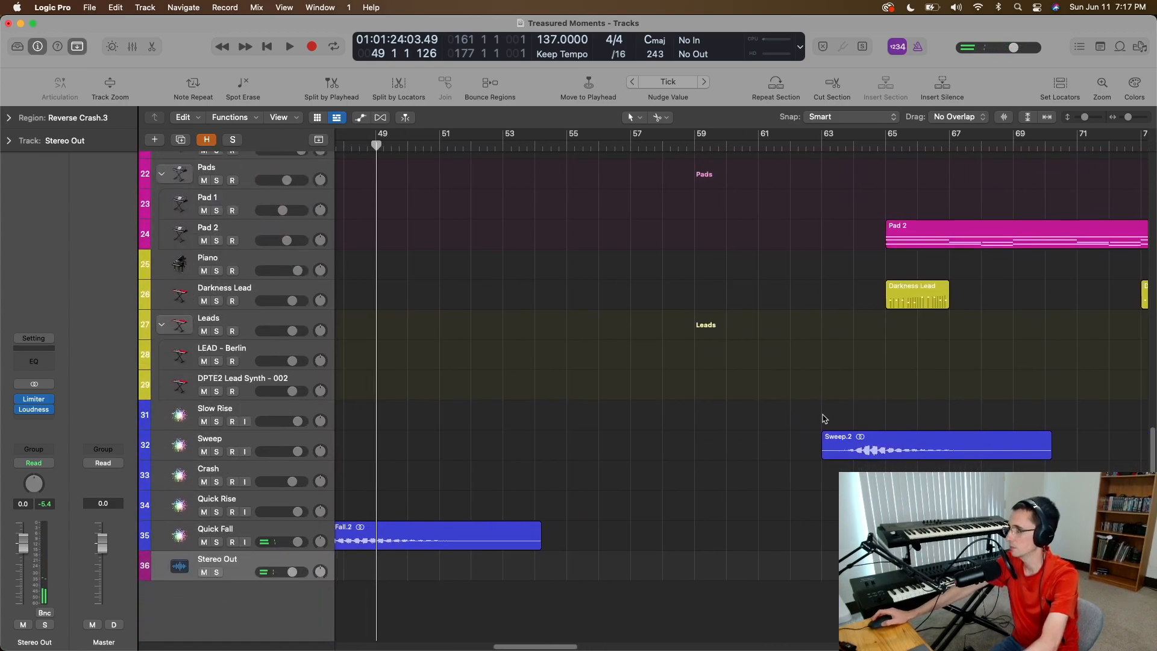
pyautogui.click(868, 449)
pyautogui.scroll(4, 871, 455)
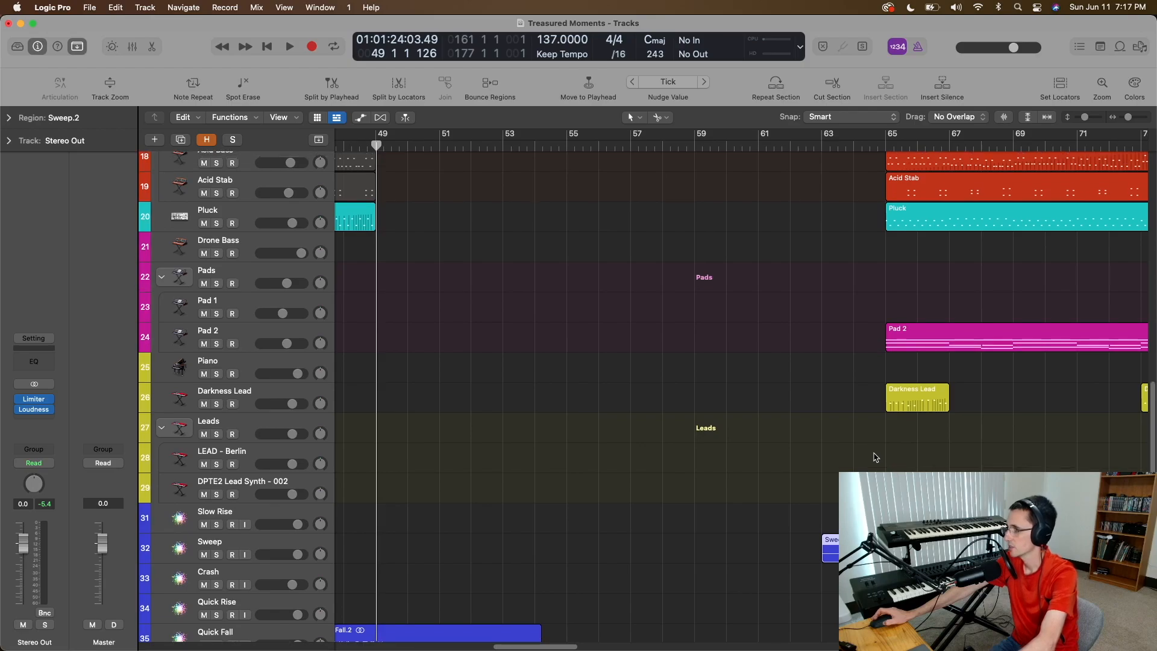
pyautogui.press('Delete')
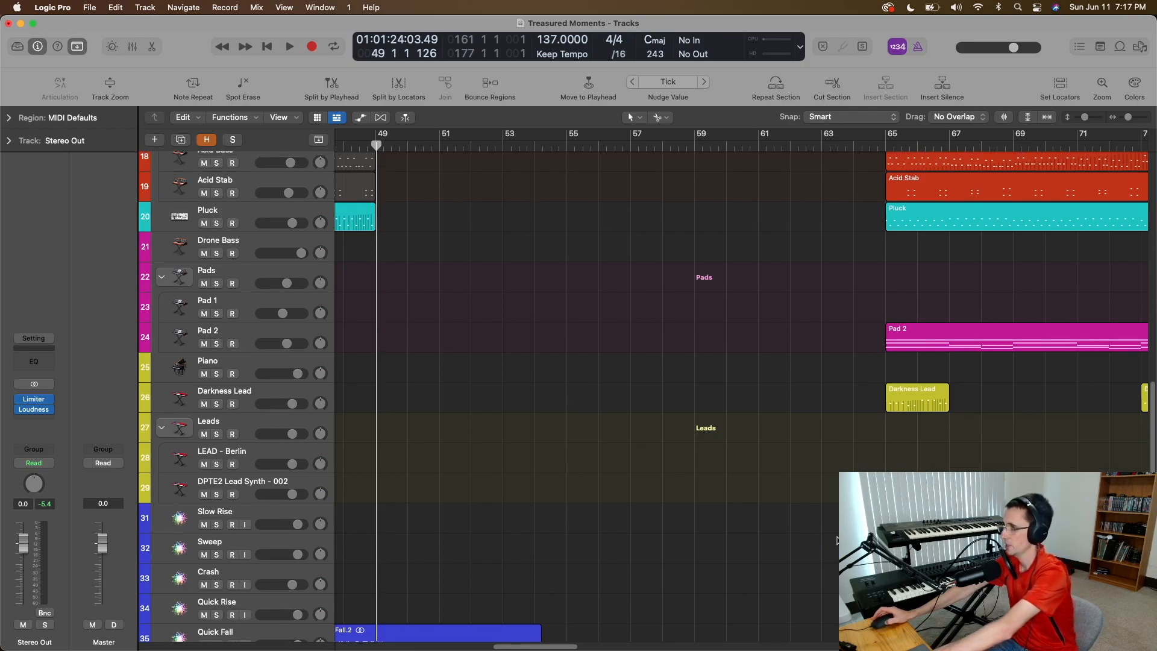
# - Move the unmuted Shaker Hat, Reverse Crash, Top Bass, Mid Bass, Pluck and Quick Fall regions around bar 49 forward 16 bars to lead into bar 65
pyautogui.scroll(12, 826, 486)
pyautogui.hscroll(-8, 556, 398)
pyautogui.hscroll(-5, 555, 398)
pyautogui.click(940, 233)
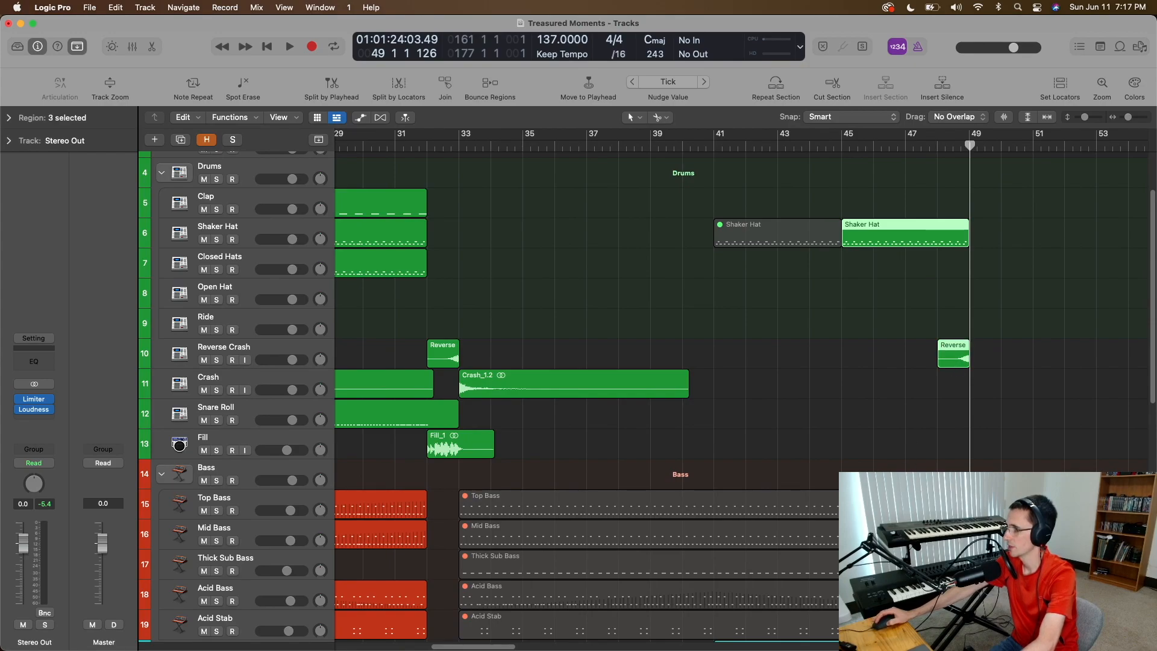
pyautogui.keyDown('shift'); pyautogui.click(874, 533); pyautogui.keyUp('shift')
pyautogui.scroll(-9, 868, 518)
pyautogui.keyDown('shift'); pyautogui.click(857, 340); pyautogui.keyUp('shift')
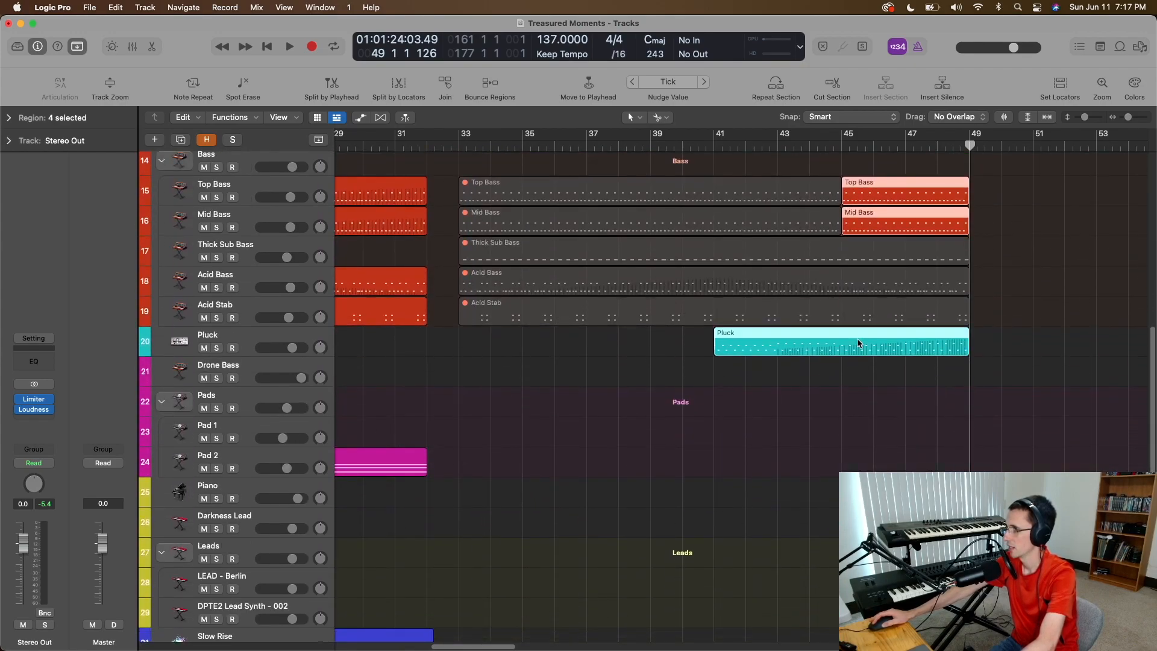
pyautogui.scroll(-4, 873, 391)
pyautogui.scroll(-3, 874, 397)
pyautogui.hscroll(10, 635, 421)
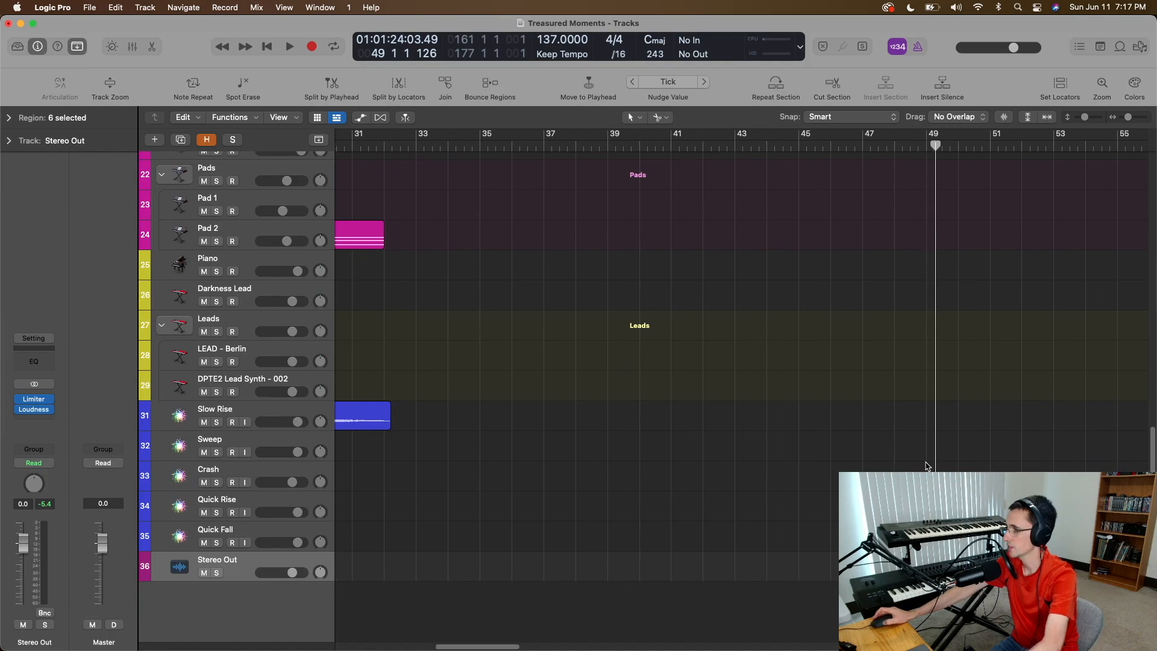
pyautogui.scroll(6, 636, 421)
pyautogui.hscroll(-5, 636, 421)
pyautogui.scroll(4, 636, 421)
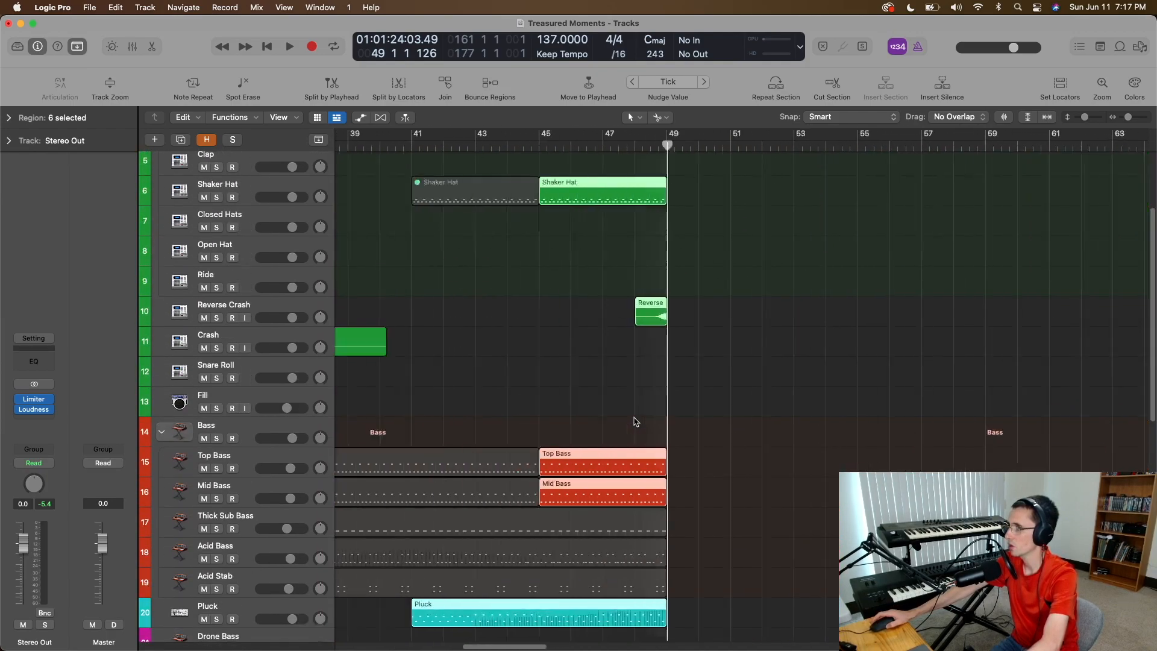
pyautogui.moveTo(604, 305); pyautogui.dragTo(634, 308)
# - Play the arrangement from bar 57 and check the relocated build-up regions across the tracks
pyautogui.click(395, 147)
pyautogui.press('space')
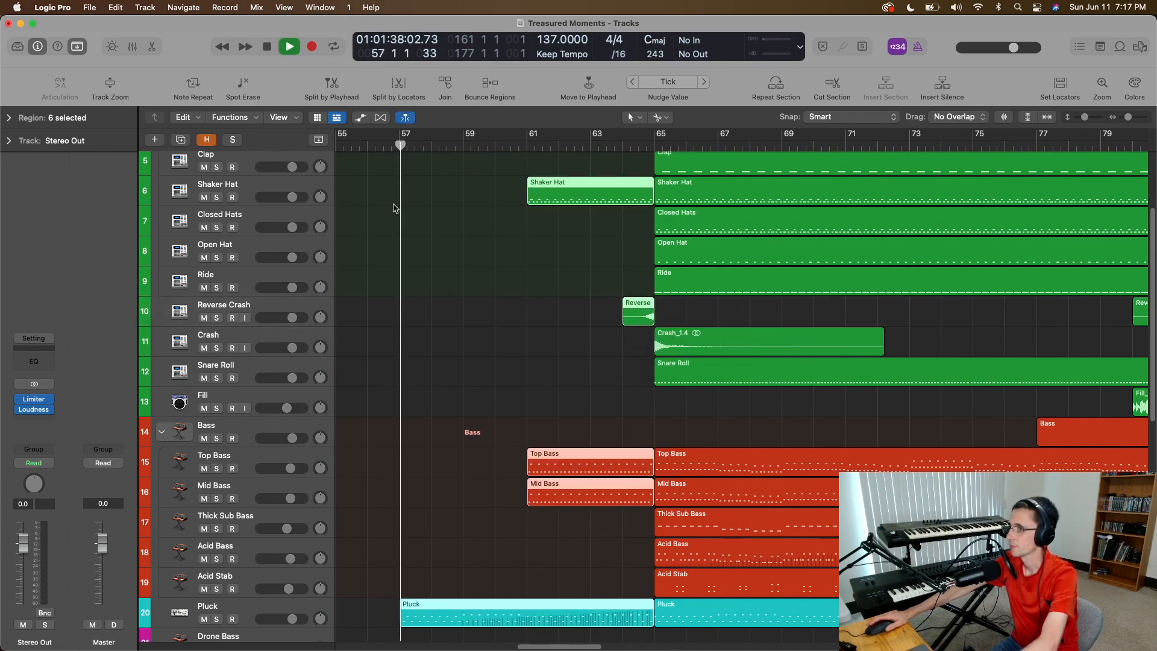
pyautogui.scroll(-10, 453, 389)
pyautogui.scroll(4, 412, 313)
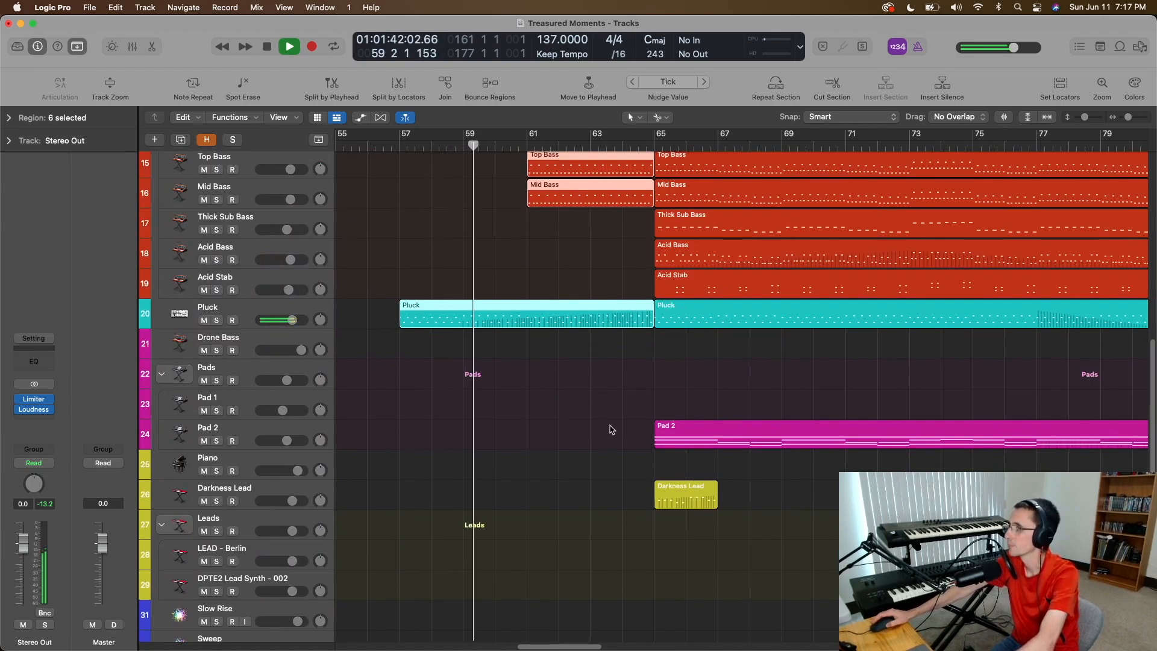
pyautogui.scroll(-7, 610, 428)
pyautogui.scroll(14, 610, 426)
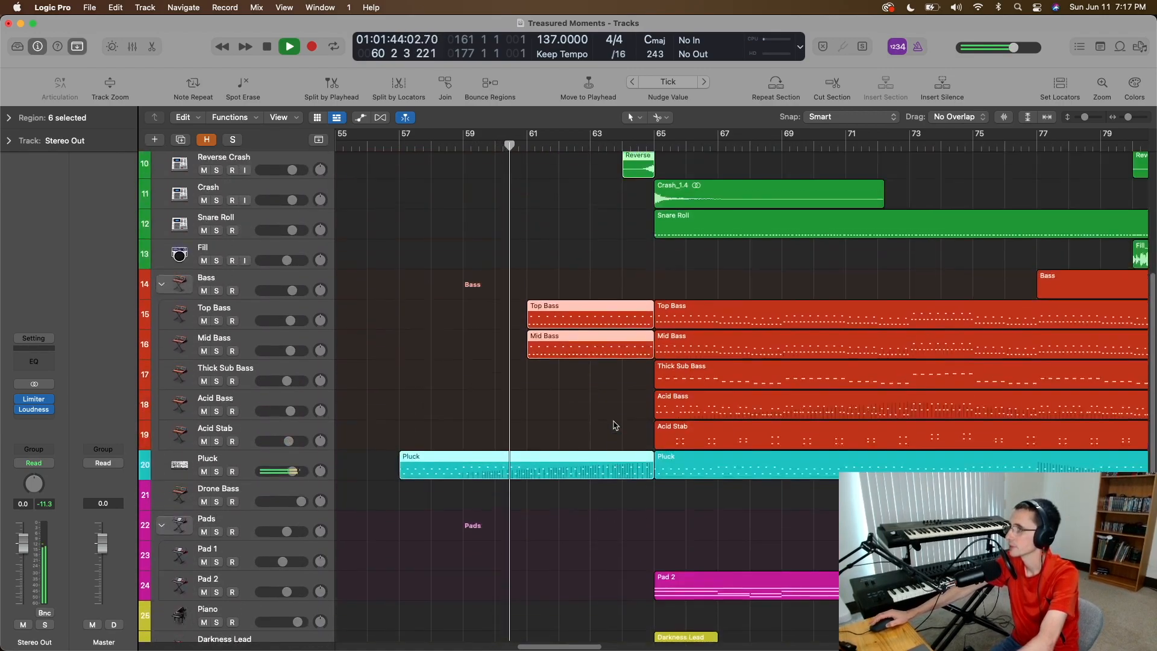
# - Move the four-bar Kick region before bar 49 so that it spans bars 61 to 65
pyautogui.scroll(7, 614, 424)
pyautogui.hscroll(-15, 615, 416)
pyautogui.moveTo(682, 191)
pyautogui.mouseDown()
pyautogui.moveTo(659, 188)
pyautogui.moveTo(667, 197)
pyautogui.mouseUp()
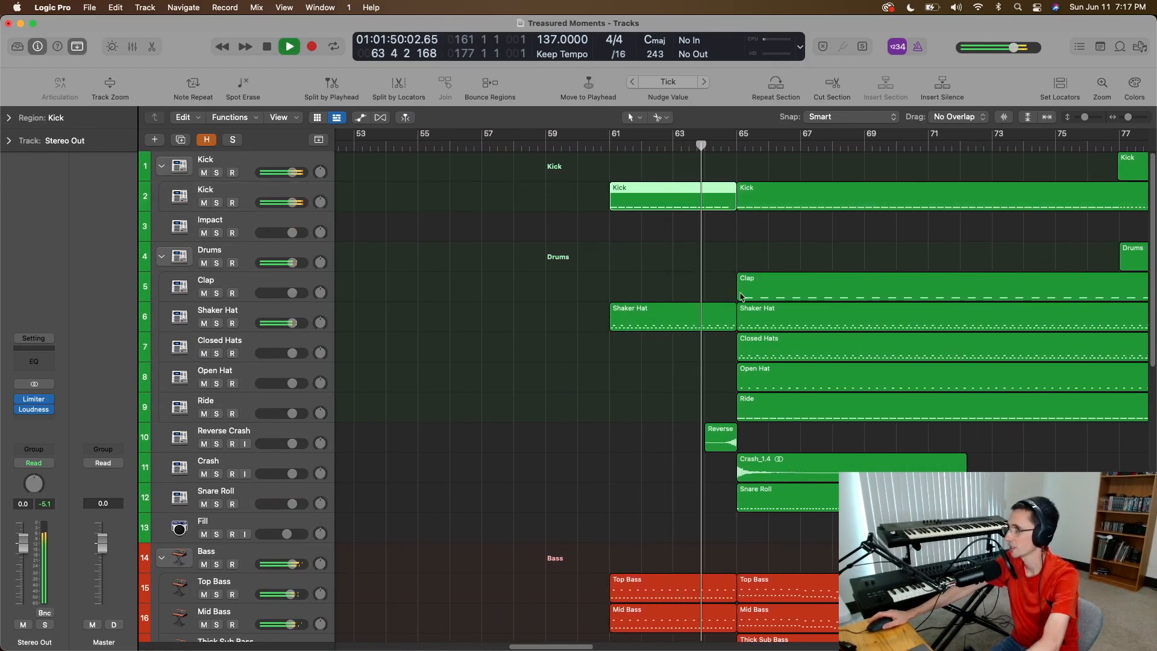
# - Listen from the build-up into the section at bar 65 and compare its drum and bass regions with those around bars 17–33
pyautogui.hscroll(5, 747, 316)
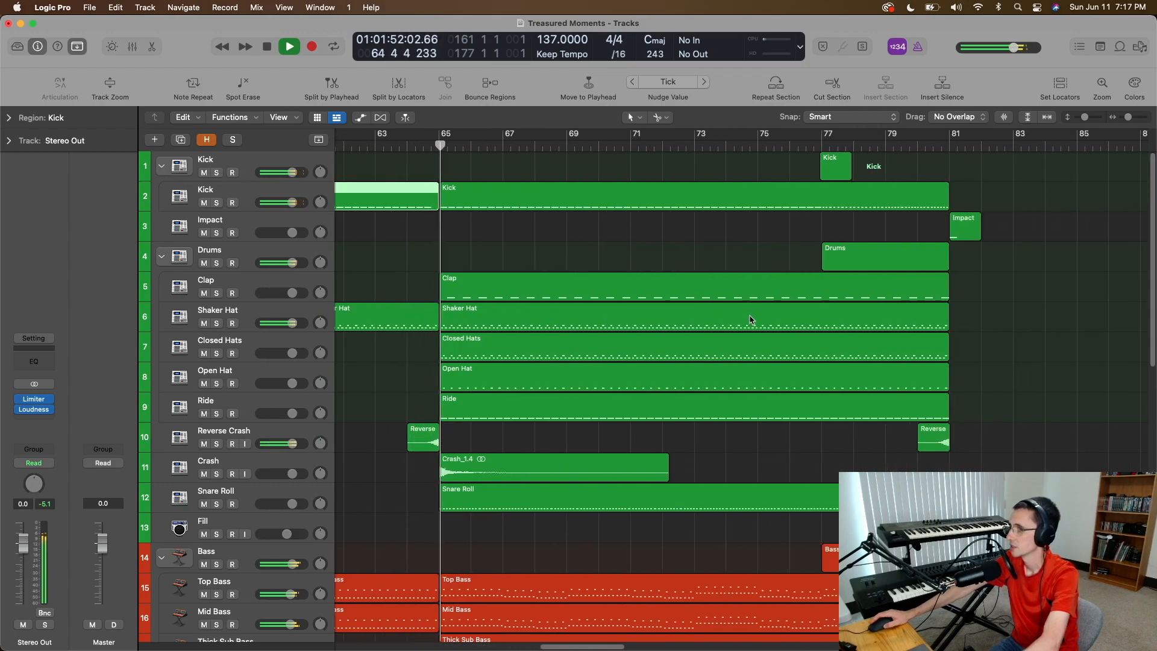
pyautogui.hscroll(-2, 608, 378)
pyautogui.hscroll(-1, 607, 378)
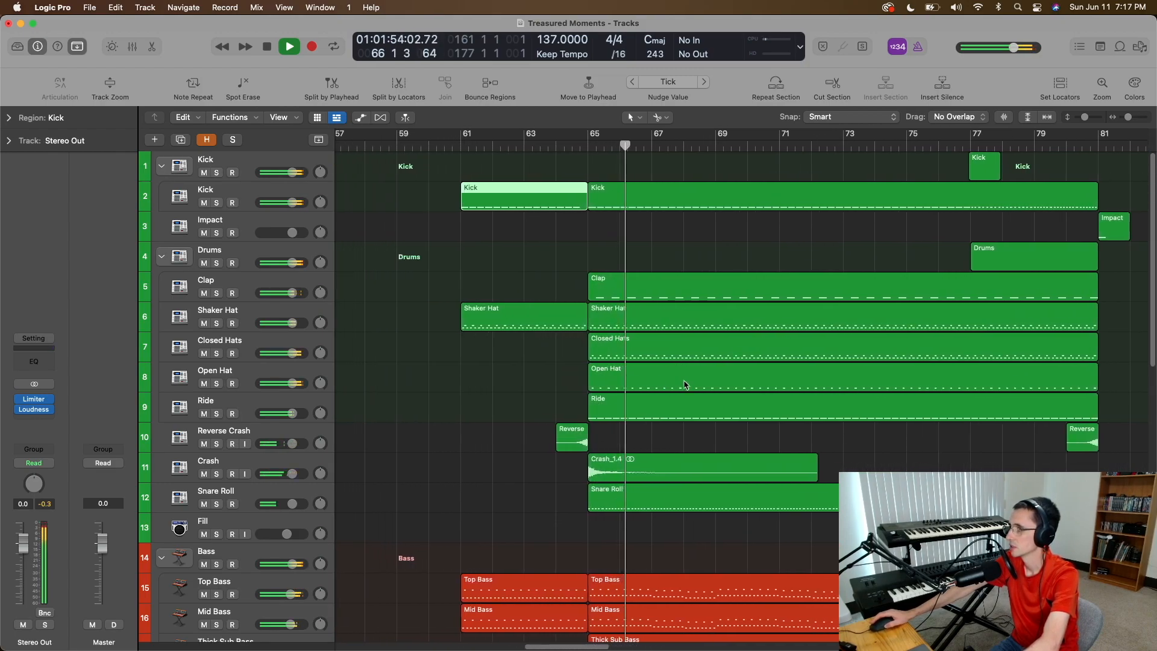
pyautogui.scroll(-2, 680, 382)
pyautogui.scroll(2, 689, 385)
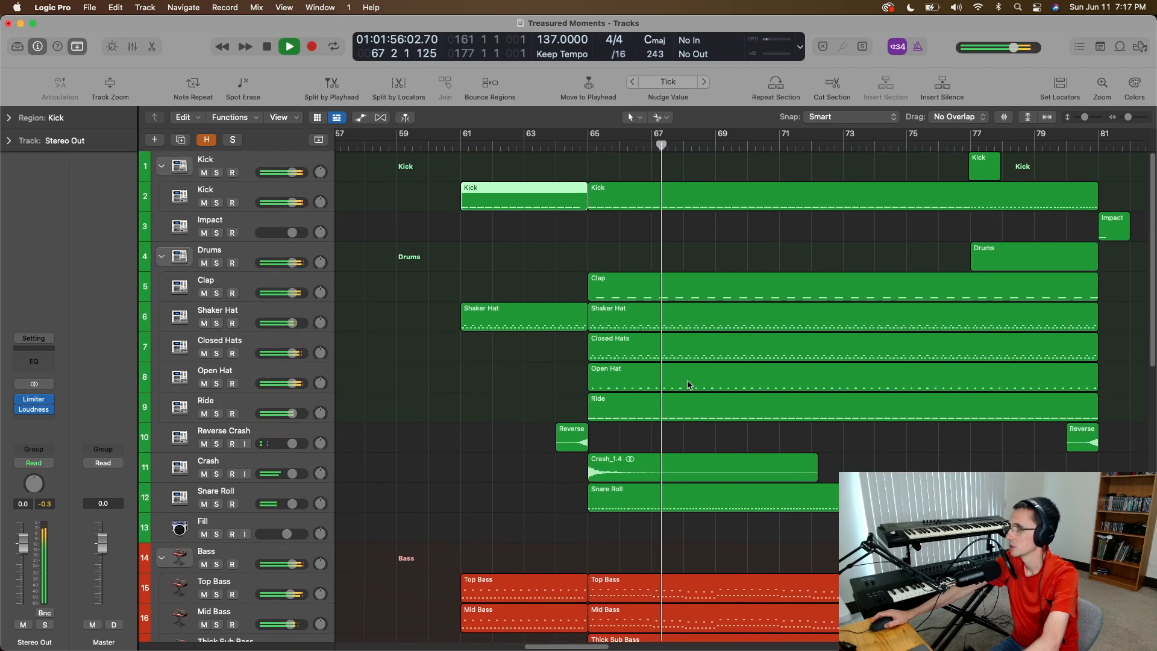
pyautogui.hscroll(-15, 689, 385)
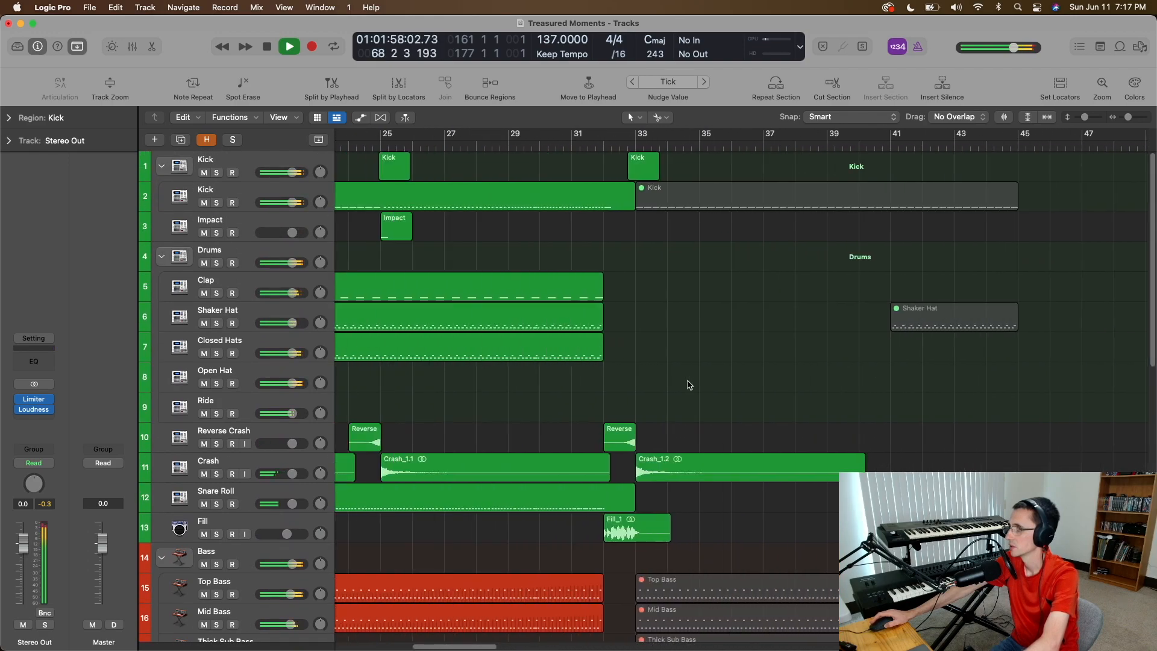
pyautogui.hscroll(-4, 689, 384)
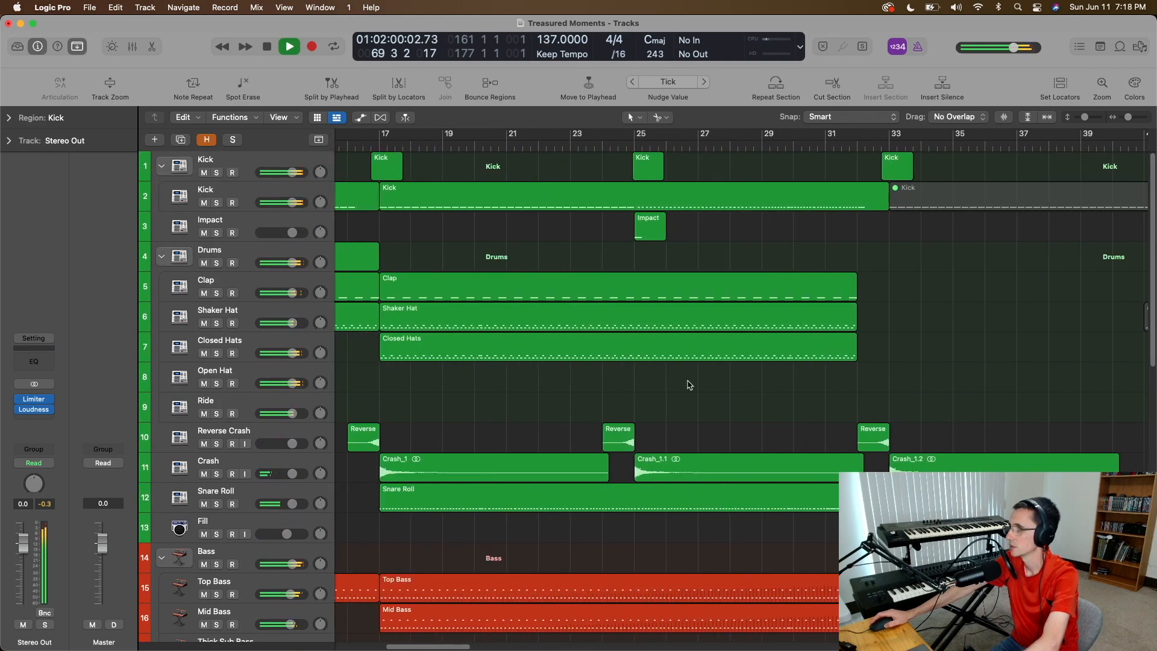
pyautogui.hscroll(20, 689, 385)
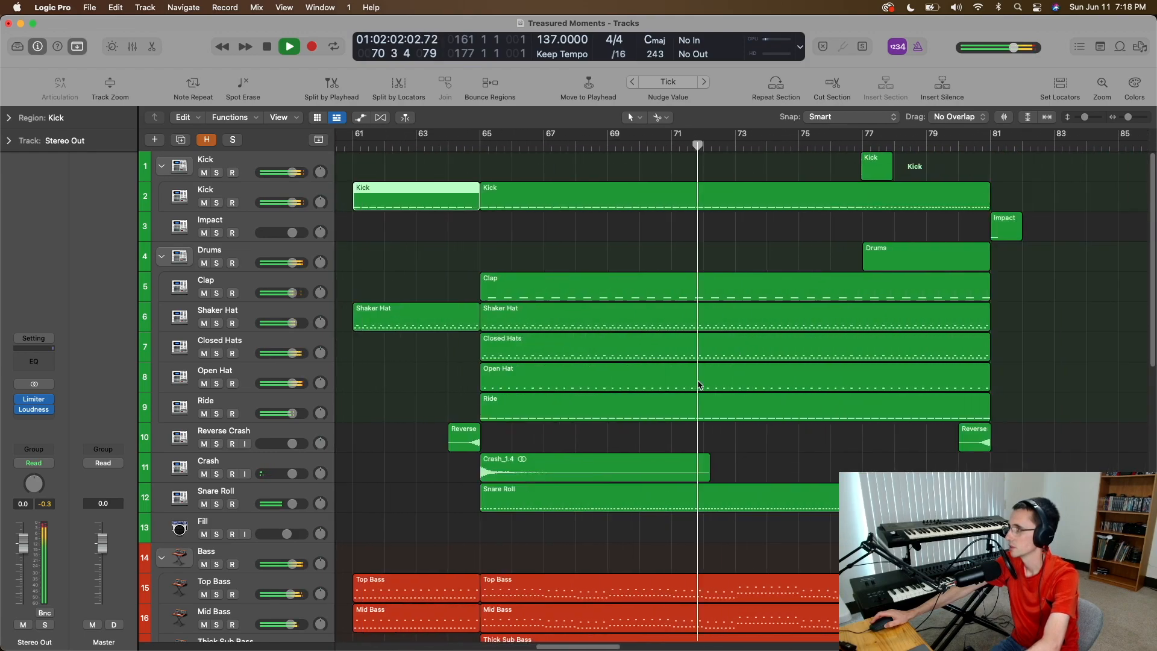
pyautogui.scroll(-5, 698, 384)
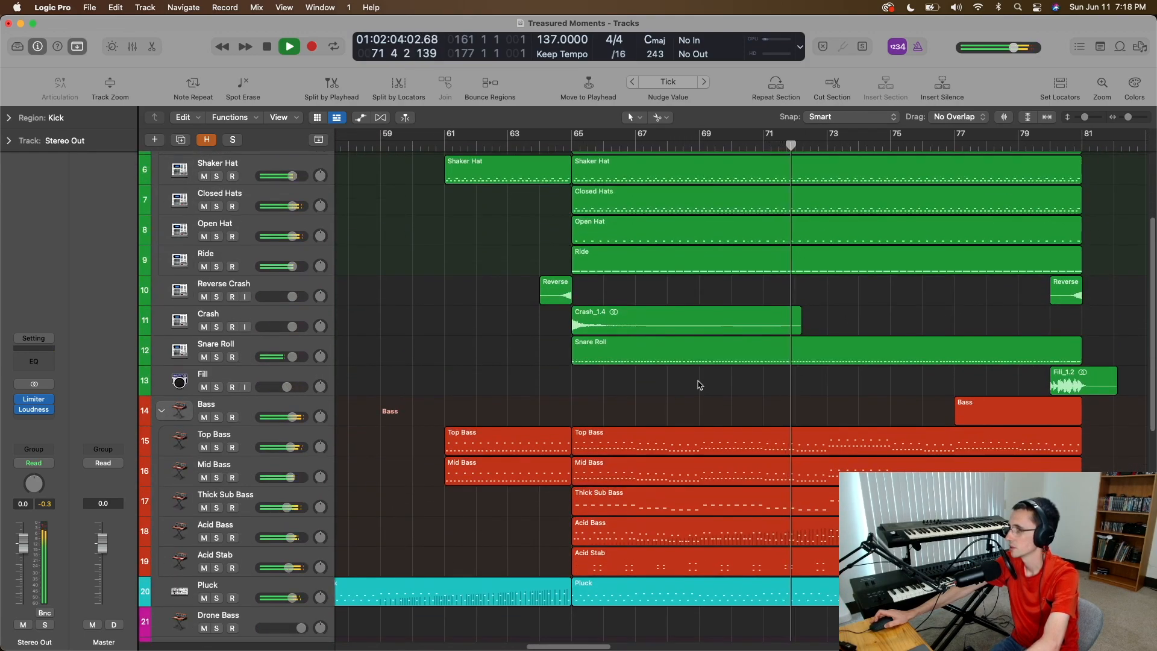
pyautogui.scroll(5, 698, 385)
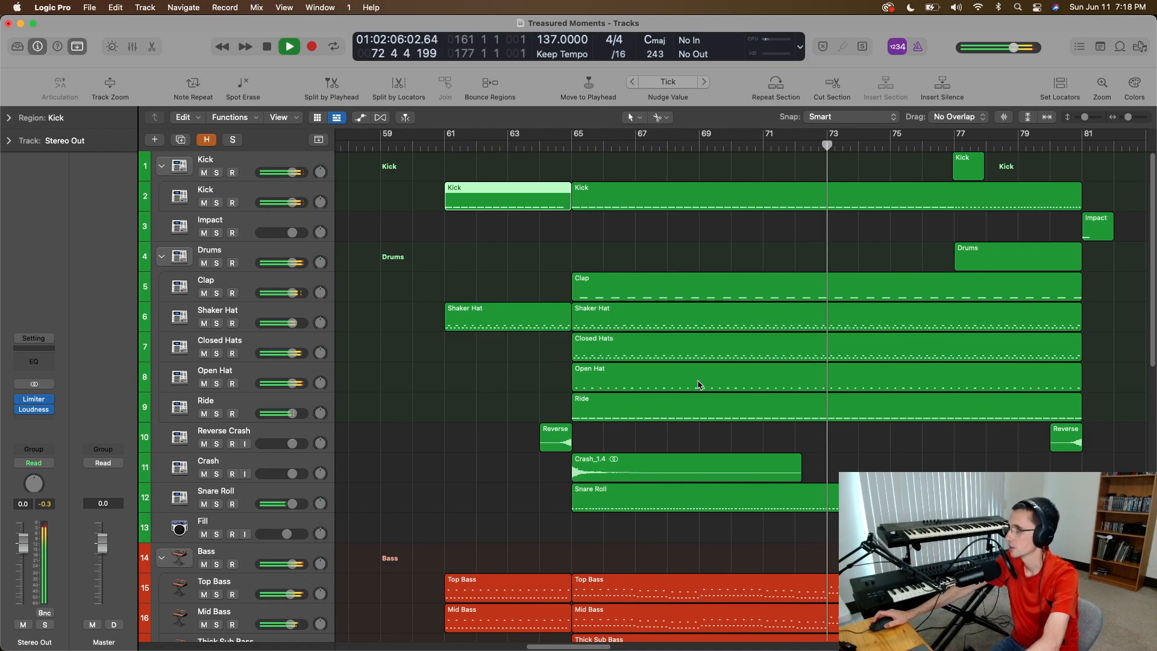
# - Review the pad, lead, bass and drum regions through the transition at bar 81, and stop playback there
pyautogui.scroll(-10, 698, 385)
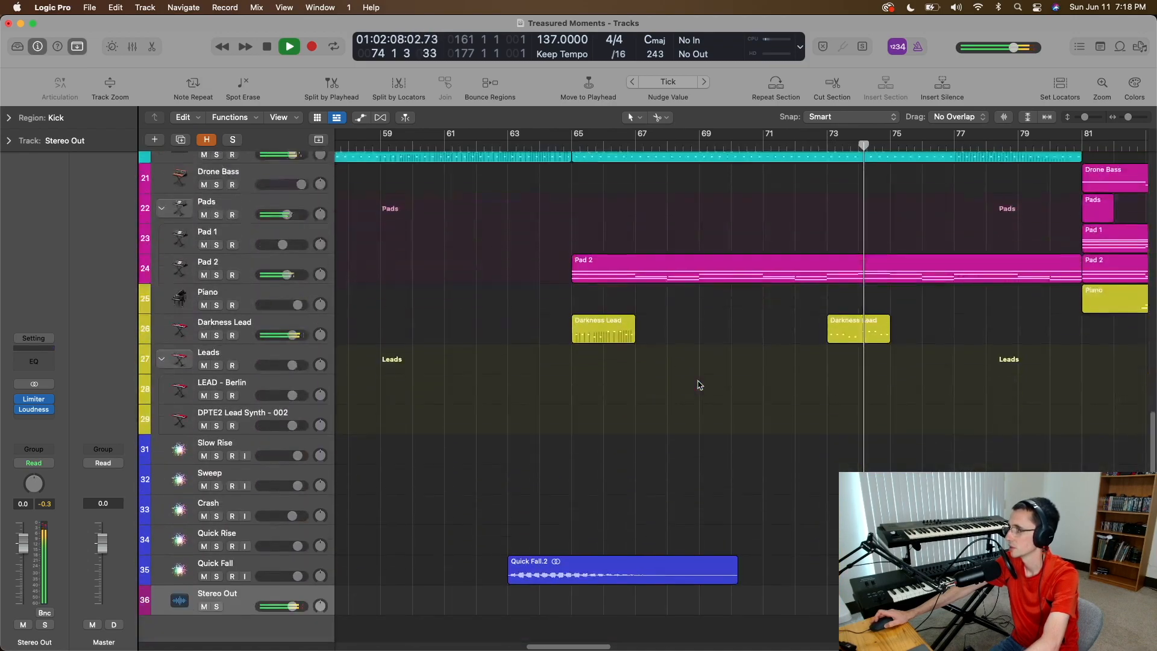
pyautogui.scroll(3, 698, 384)
pyautogui.hscroll(-10, 698, 385)
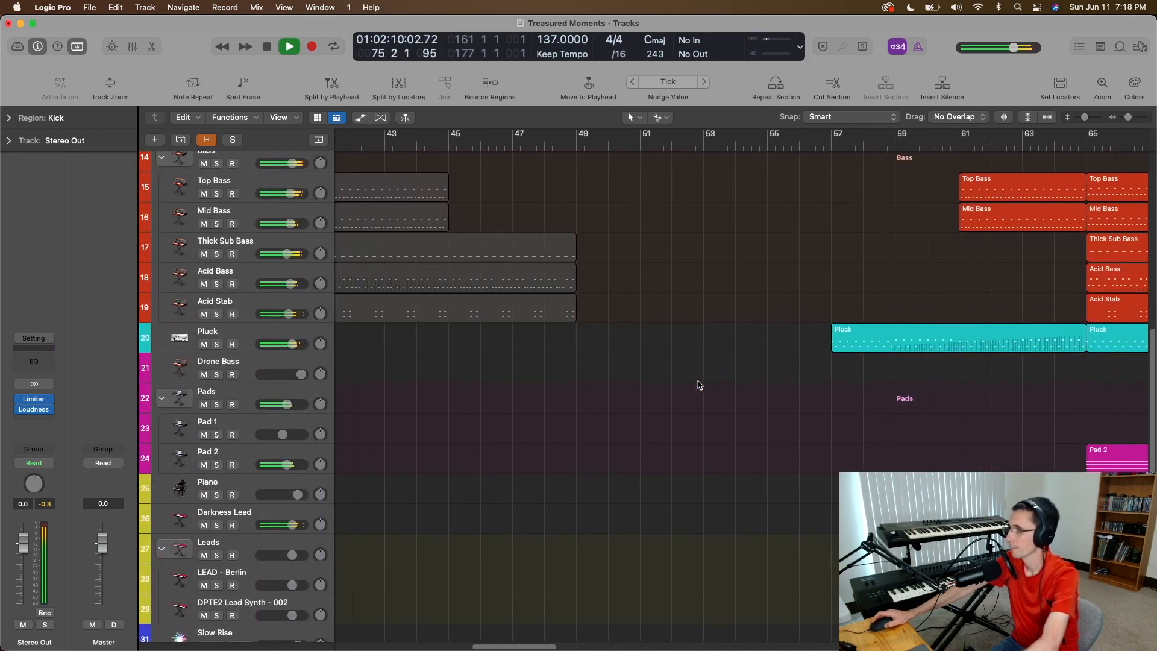
pyautogui.hscroll(12, 698, 384)
pyautogui.hscroll(10, 698, 385)
pyautogui.scroll(13, 698, 385)
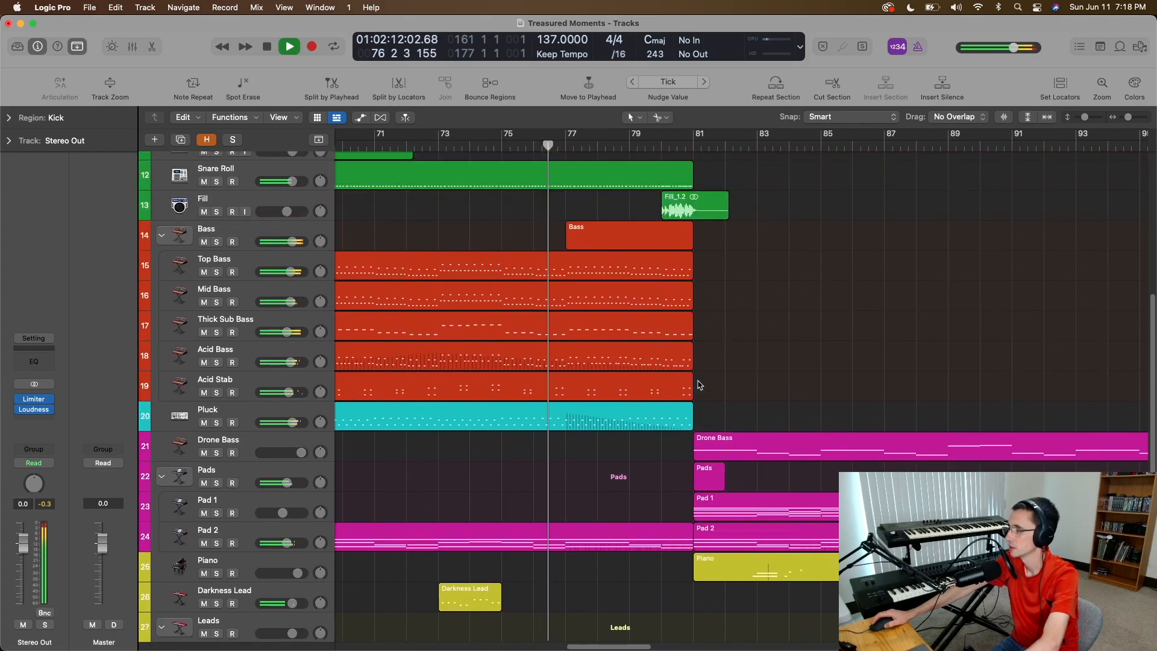
pyautogui.hscroll(-8, 698, 384)
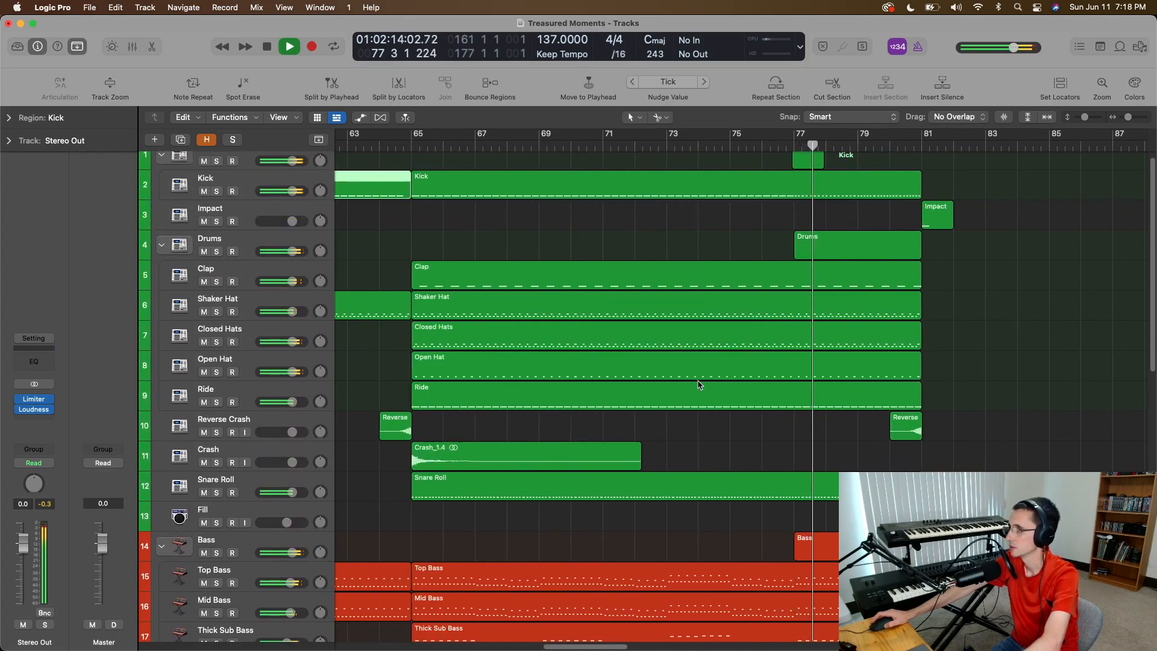
pyautogui.hscroll(-4, 698, 385)
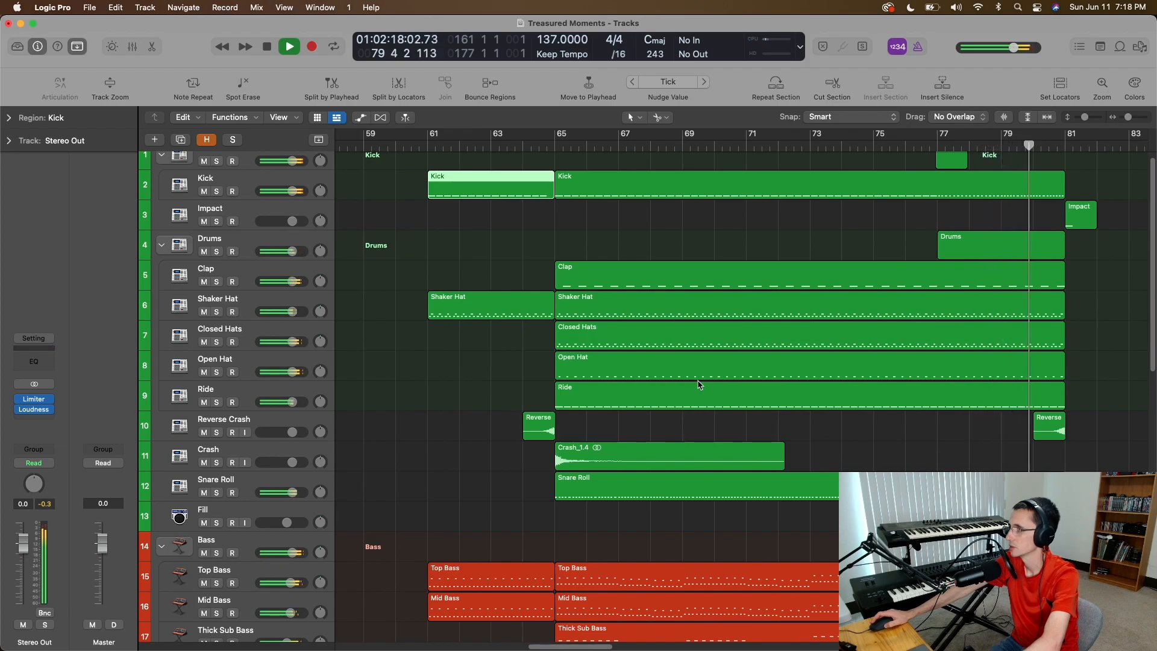
pyautogui.hscroll(12, 698, 385)
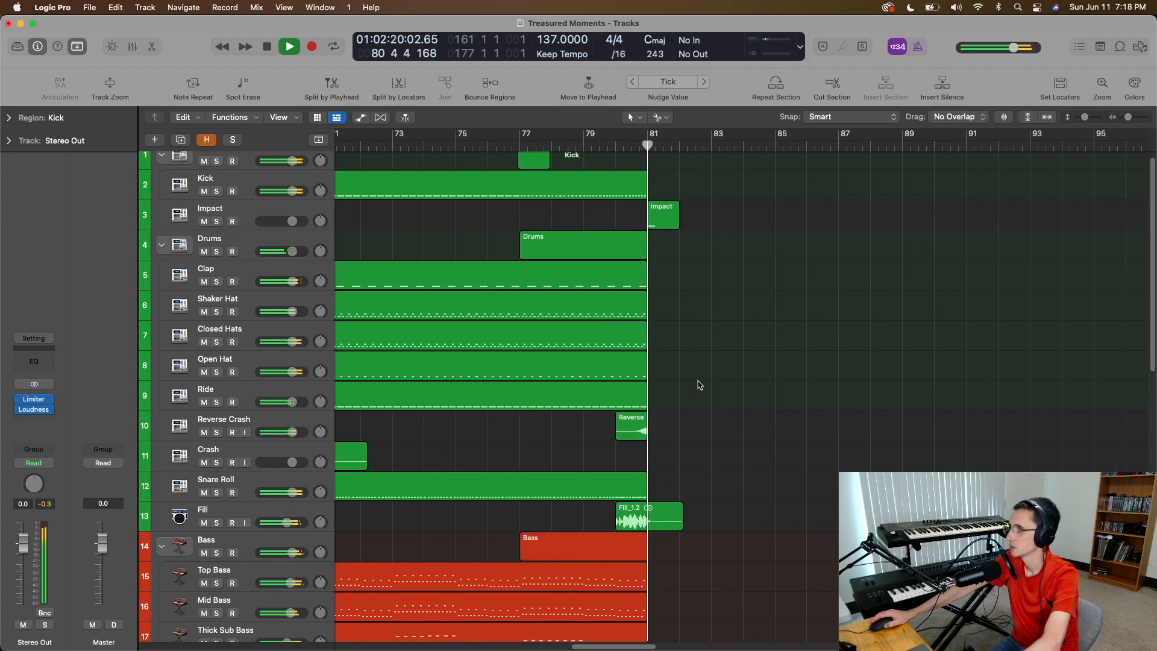
pyautogui.scroll(-13, 698, 384)
pyautogui.press('space')
# - Copy the one-bar Pads, Pad 2, Darkness Lead and Leads regions from bar 1 to bar 57
pyautogui.hscroll(-18, 697, 383)
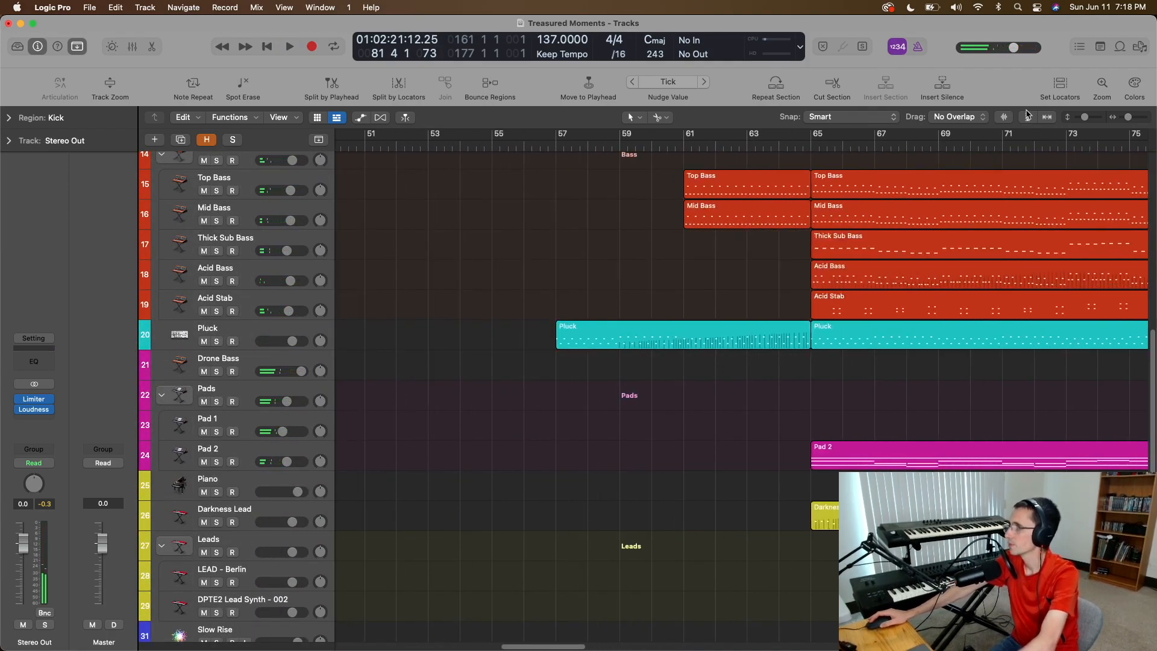
pyautogui.hscroll(-20, 611, 474)
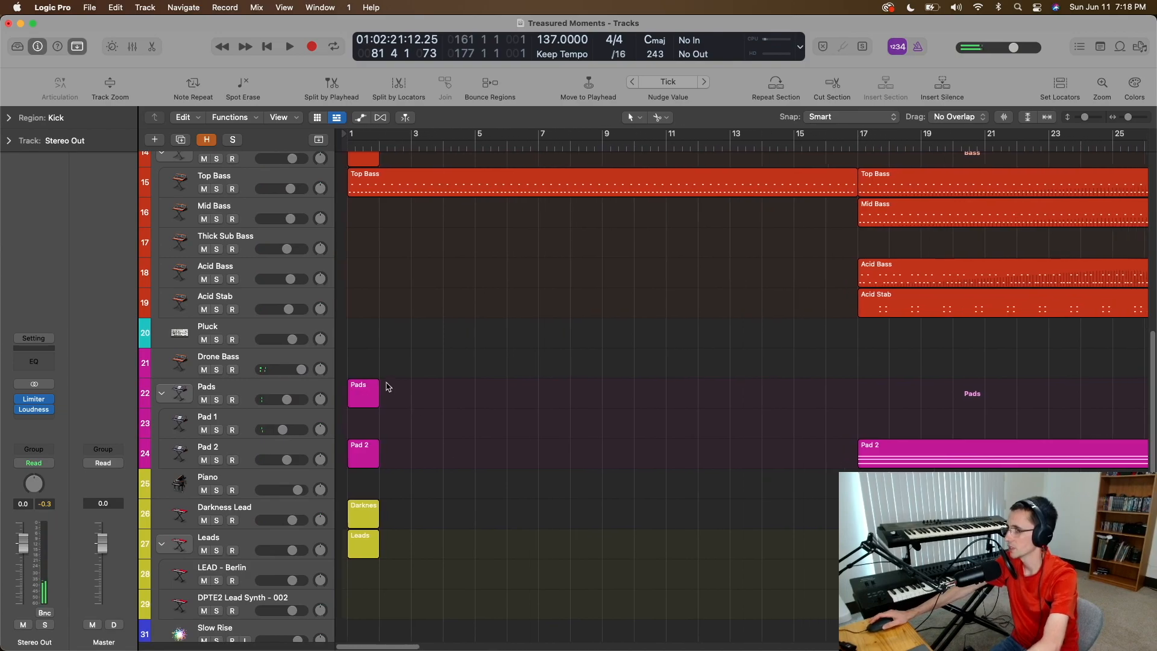
pyautogui.moveTo(378, 370); pyautogui.dragTo(373, 546)
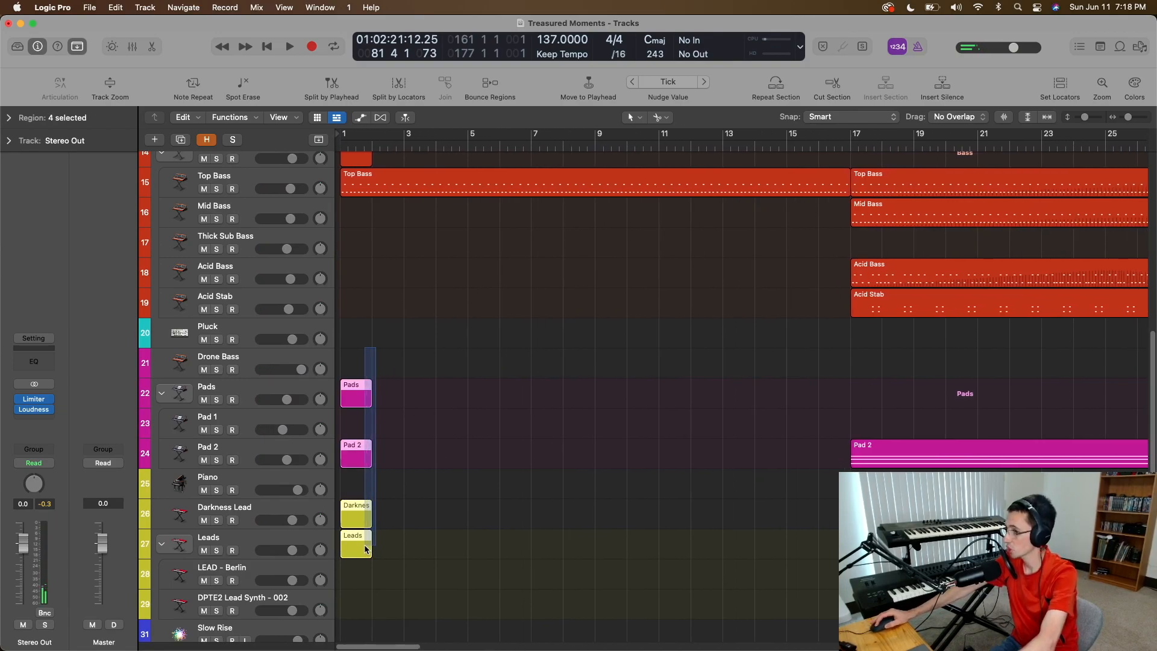
pyautogui.hscroll(20, 385, 524)
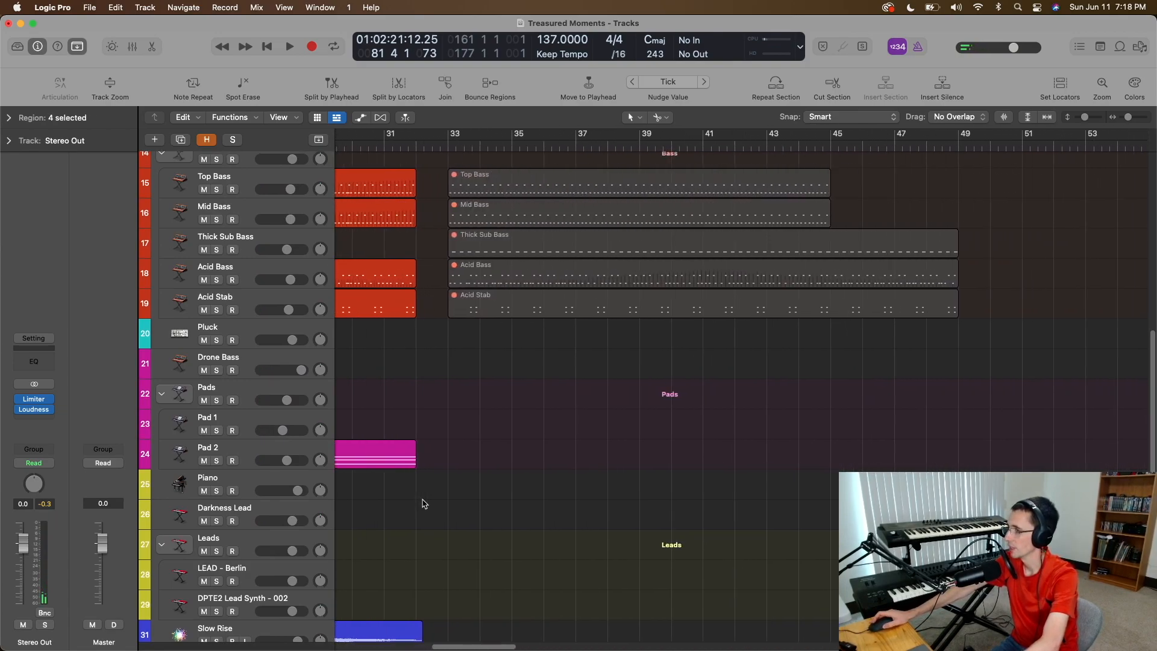
pyautogui.hscroll(20, 424, 504)
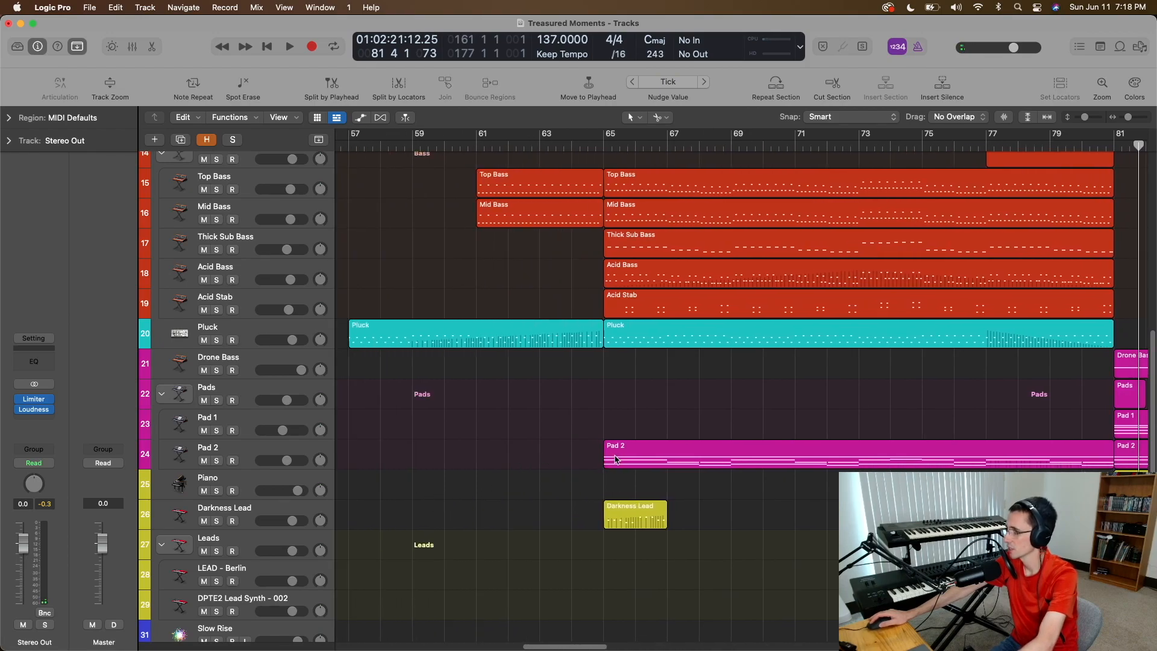
pyautogui.hscroll(-20, 604, 464)
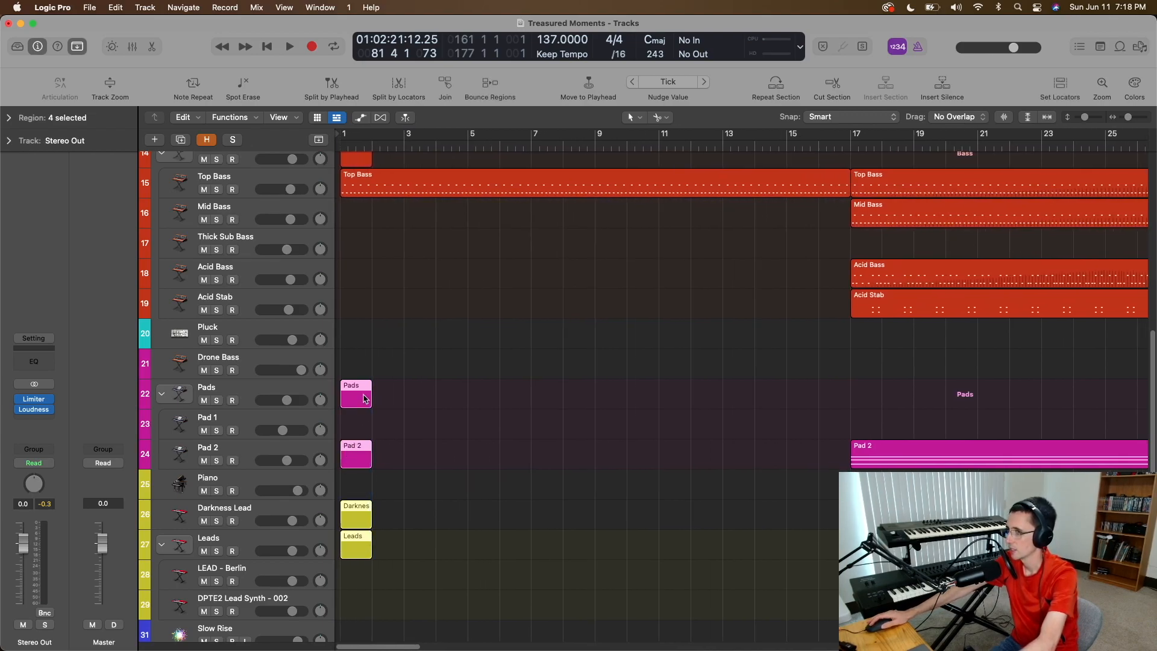
pyautogui.hscroll(20, 356, 396)
pyautogui.moveTo(353, 389); pyautogui.dragTo(497, 405)
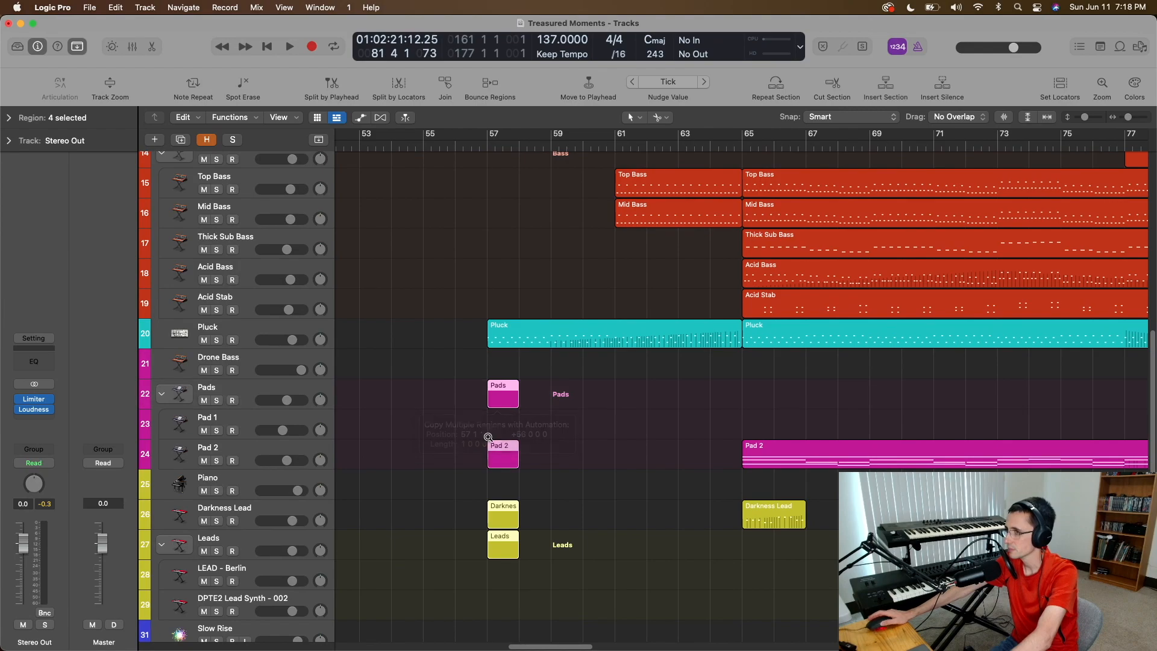
pyautogui.click(1027, 118)
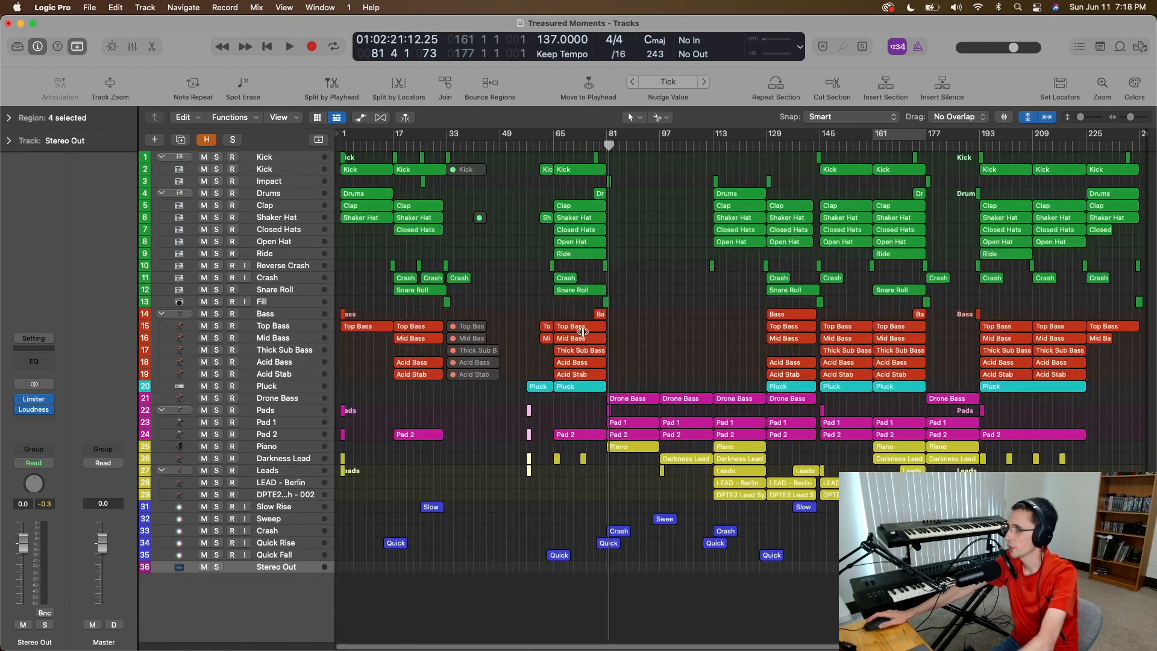
# - Delete all regions located before bar 57
pyautogui.moveTo(513, 152); pyautogui.dragTo(227, 648)
pyautogui.click(524, 142)
pyautogui.press('Delete')
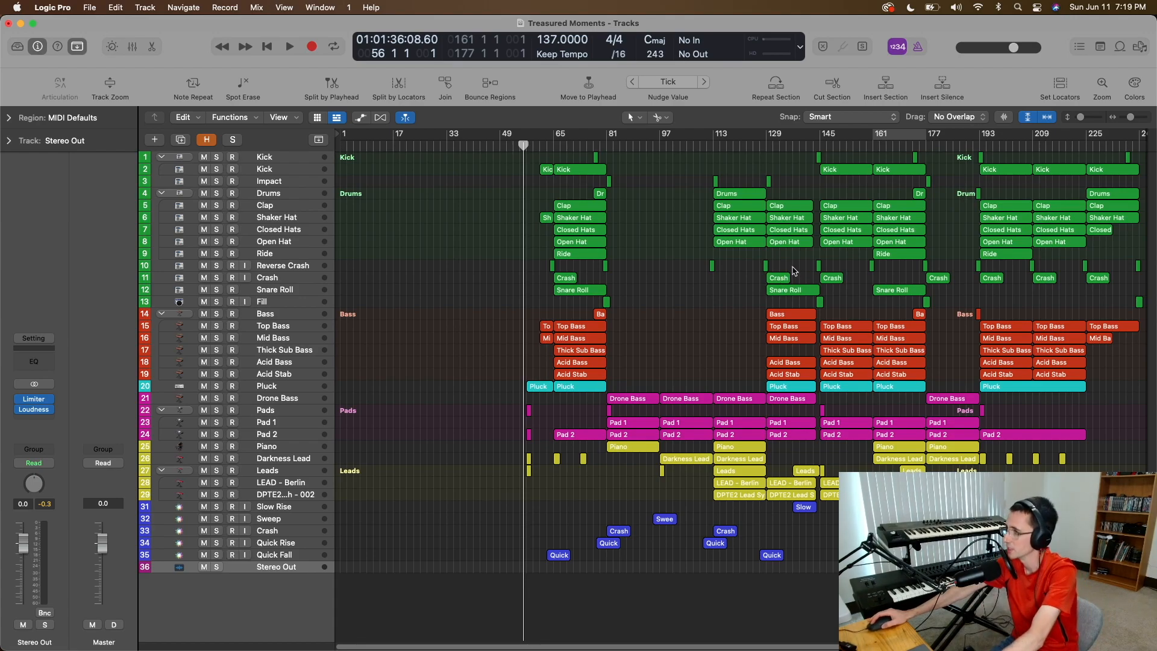
# - Move all remaining regions together so that the arrangement starts at bar 1 instead of bar 57
pyautogui.press('super+a')
pyautogui.press('super+Right')
pyautogui.press('super+Right')
pyautogui.press('super+Right')
pyautogui.press('super+Right')
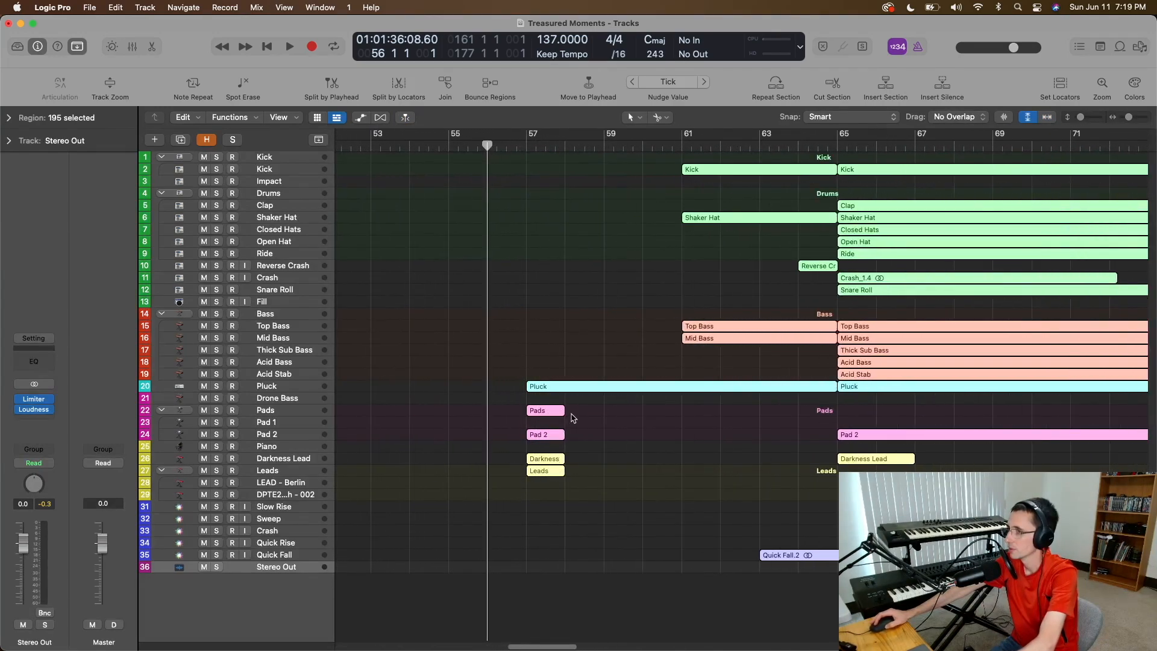
pyautogui.moveTo(728, 389); pyautogui.dragTo(350, 389)
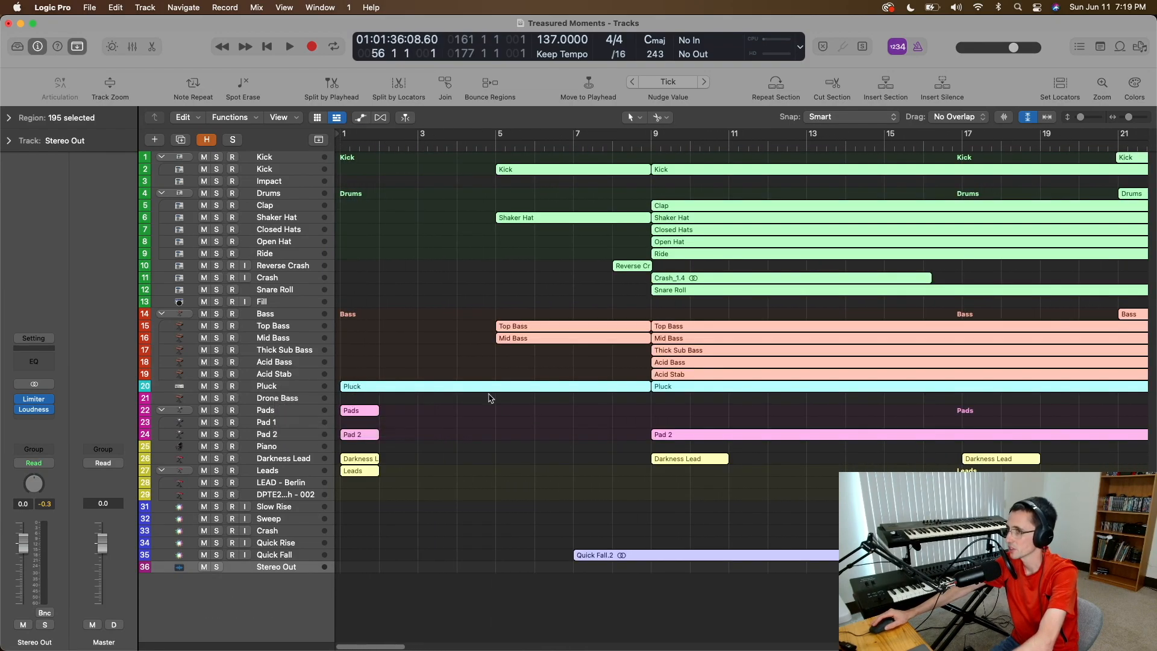
# - Listen to the new intro from bar 1 through the build-up into the section at bar 9
pyautogui.press('space')
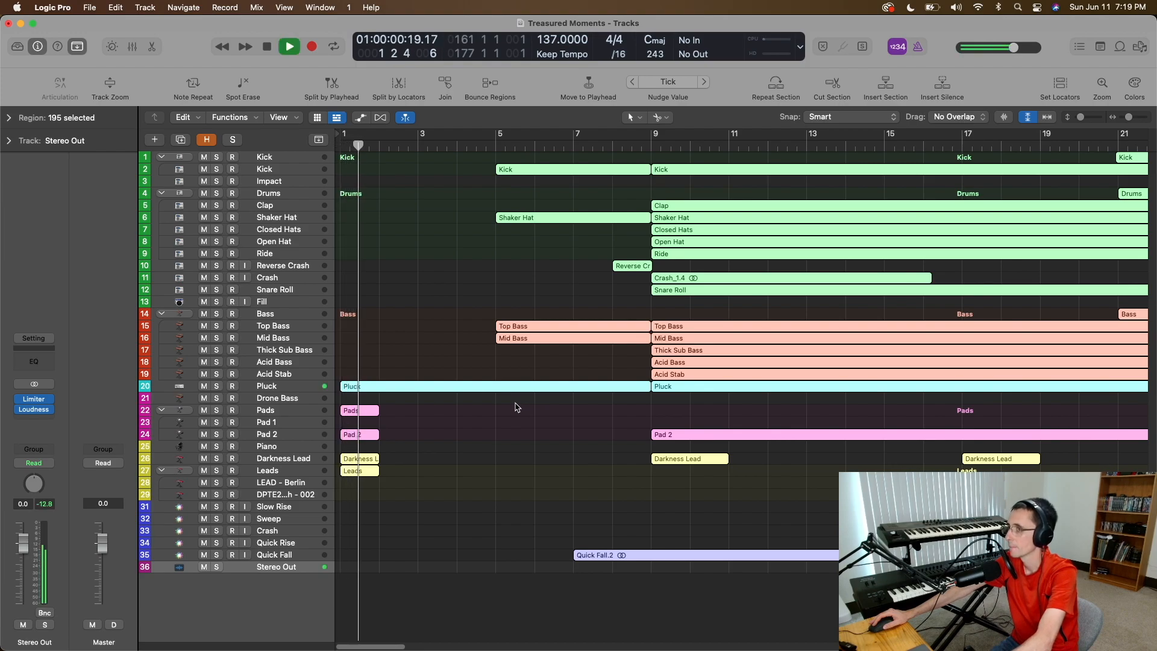
pyautogui.click(489, 448)
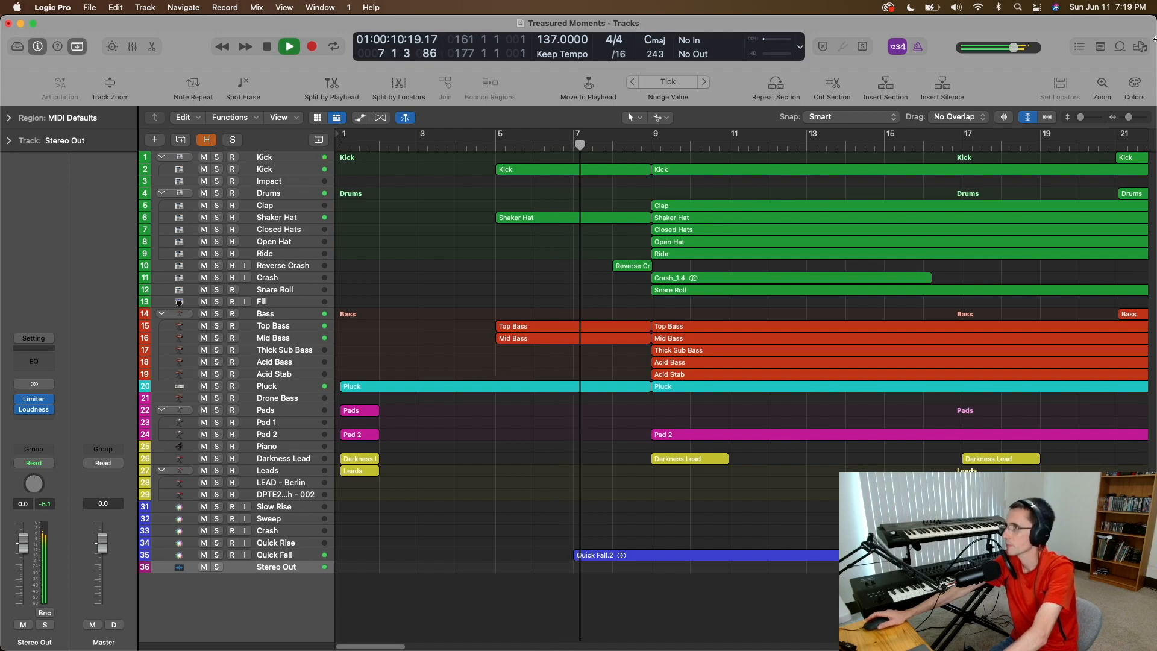
pyautogui.click(1028, 117)
pyautogui.scroll(-10, 968, 235)
pyautogui.hscroll(8, 968, 235)
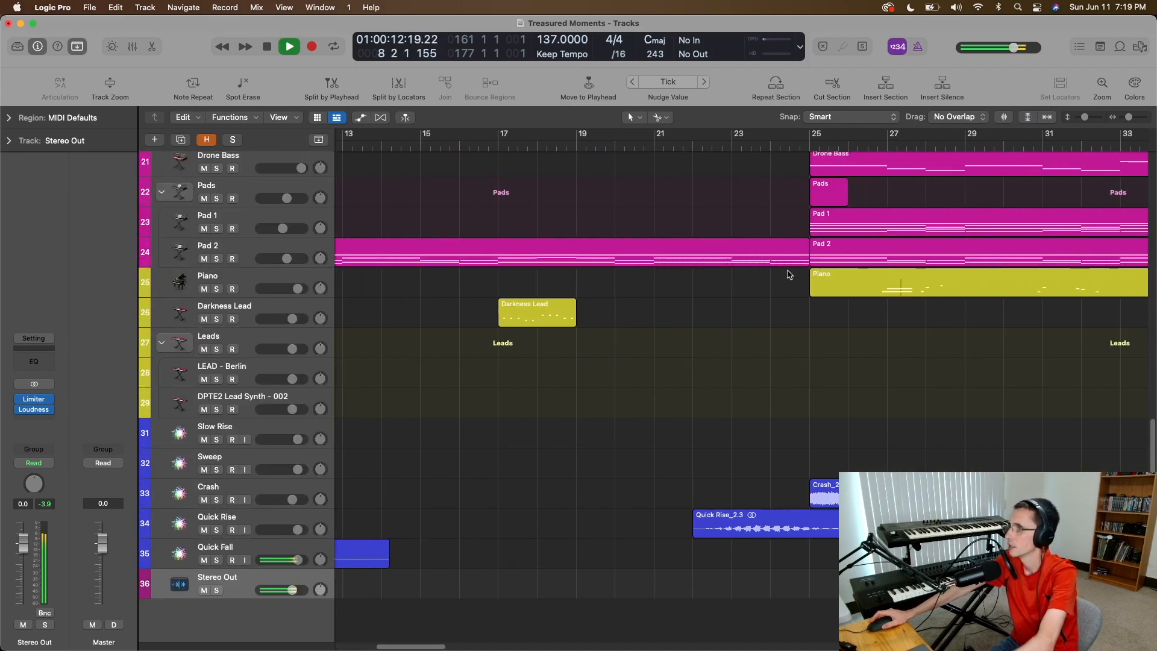
pyautogui.hscroll(-3, 597, 364)
pyautogui.press('super+Left')
pyautogui.press('super+Left')
pyautogui.scroll(15, 603, 358)
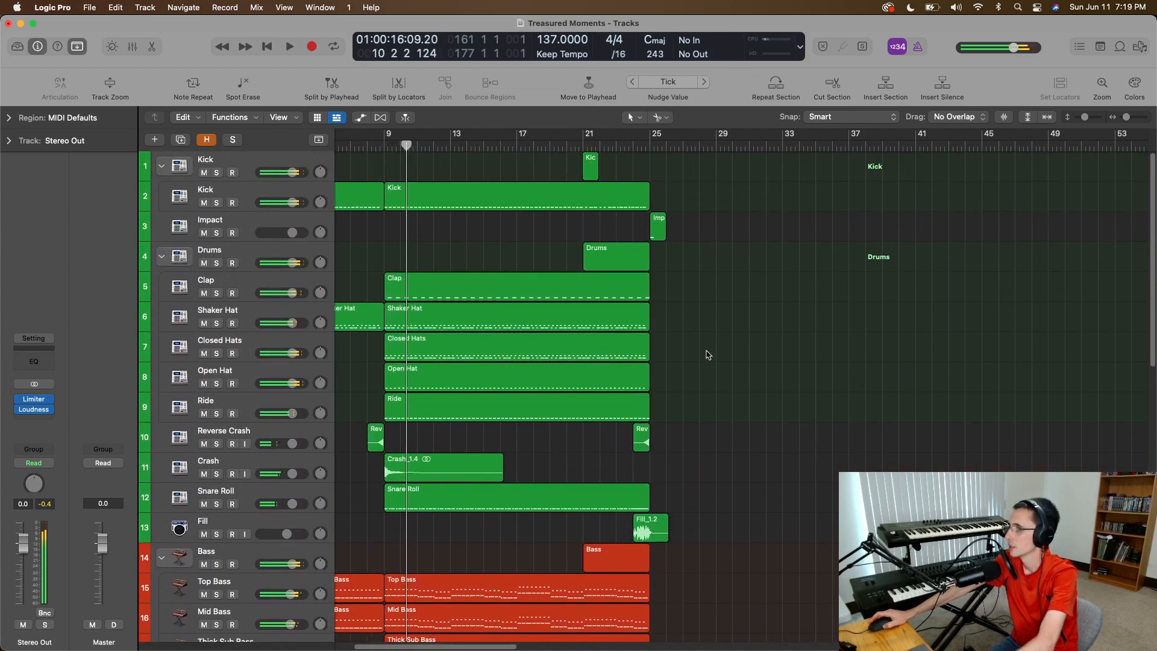
# - Review the bass, pad and lead regions from bar 21 through the outro section around bar 137
pyautogui.hscroll(10, 708, 355)
pyautogui.scroll(-10, 711, 353)
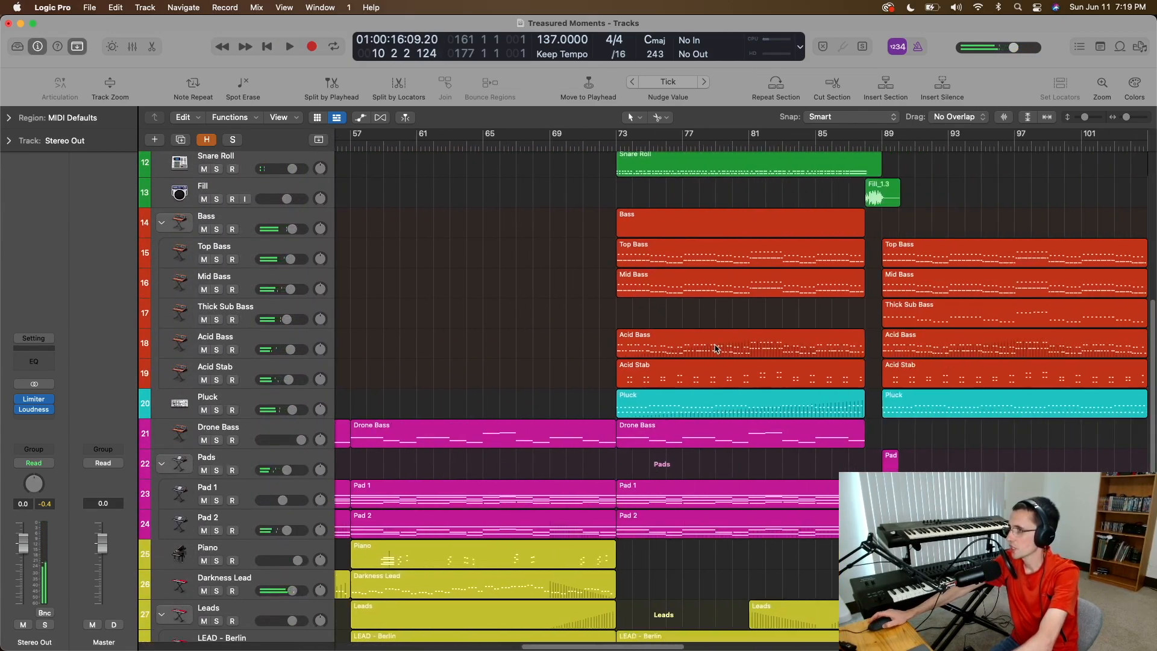
pyautogui.hscroll(5, 634, 298)
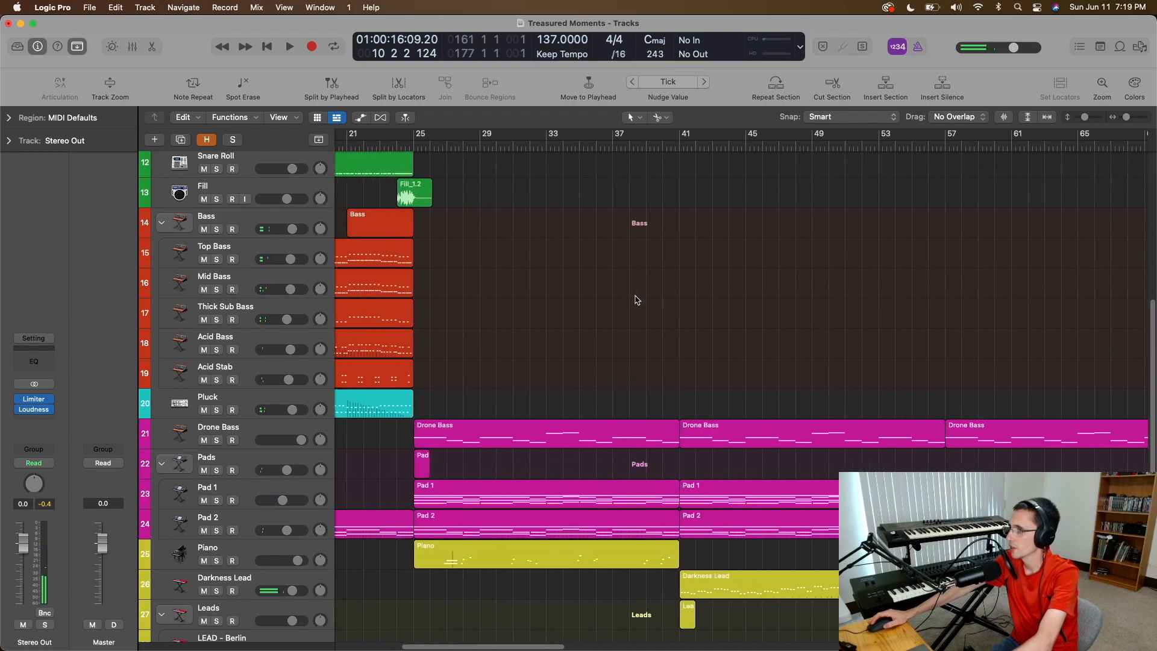
pyautogui.hscroll(-10, 633, 297)
pyautogui.hscroll(6, 633, 297)
pyautogui.hscroll(10, 640, 298)
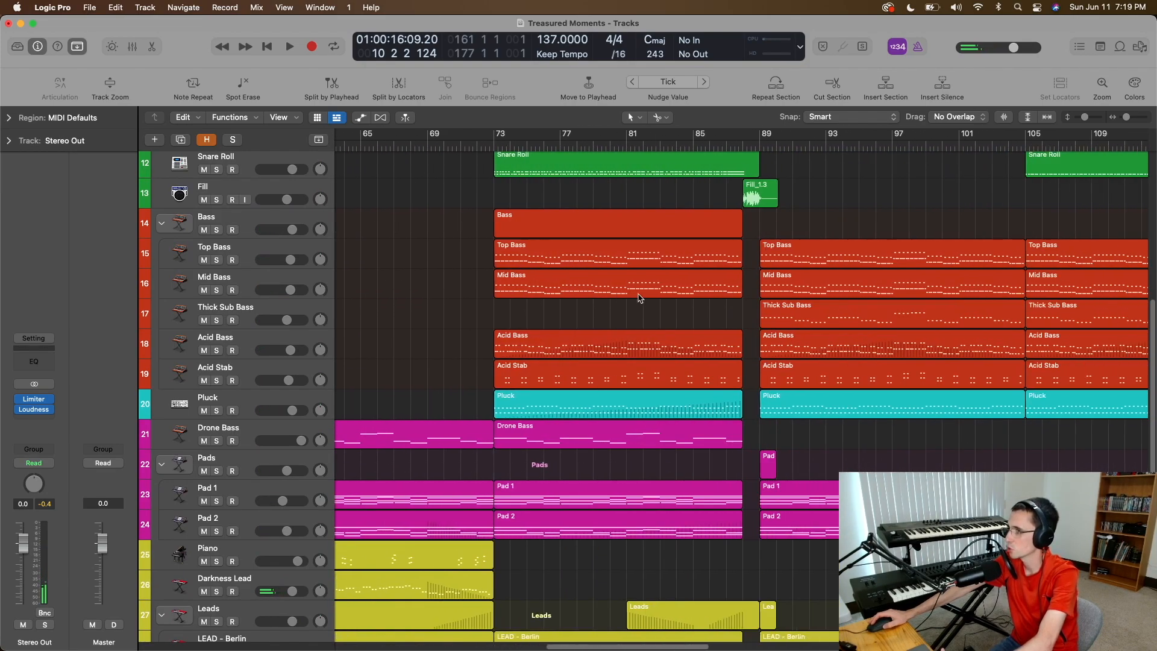
pyautogui.hscroll(5, 643, 296)
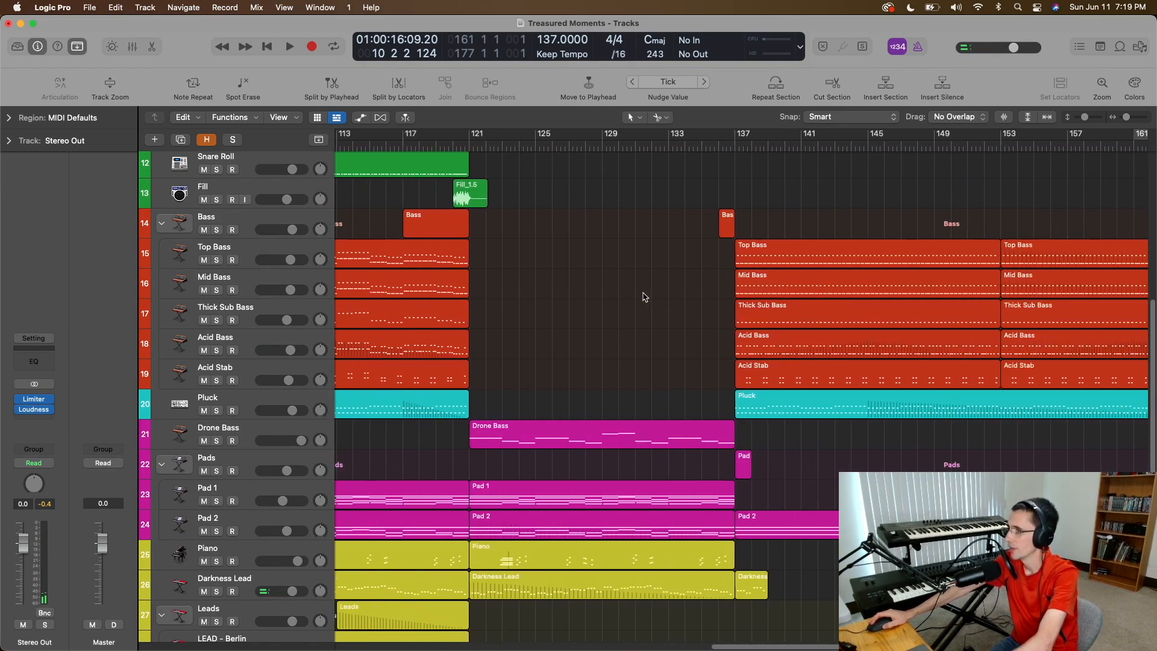
pyautogui.hscroll(3, 651, 142)
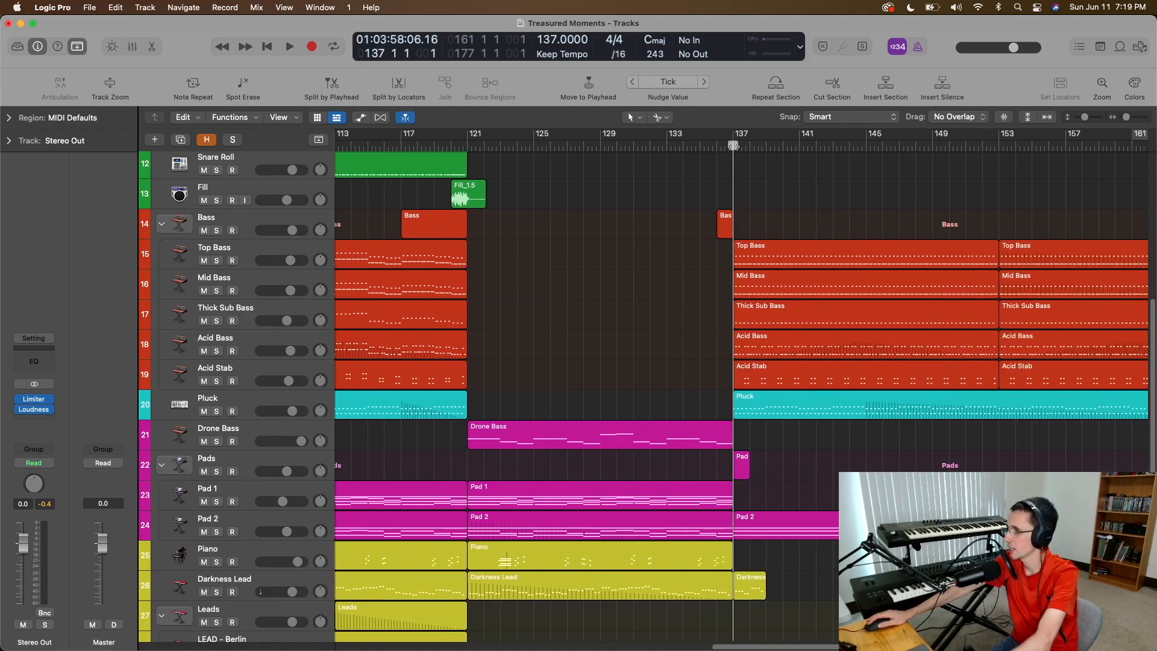
# - Listen from bar 121 and check the lead, pad, effects and drum regions leading into bar 137
pyautogui.click(468, 144)
pyautogui.press('space')
pyautogui.scroll(-8, 571, 315)
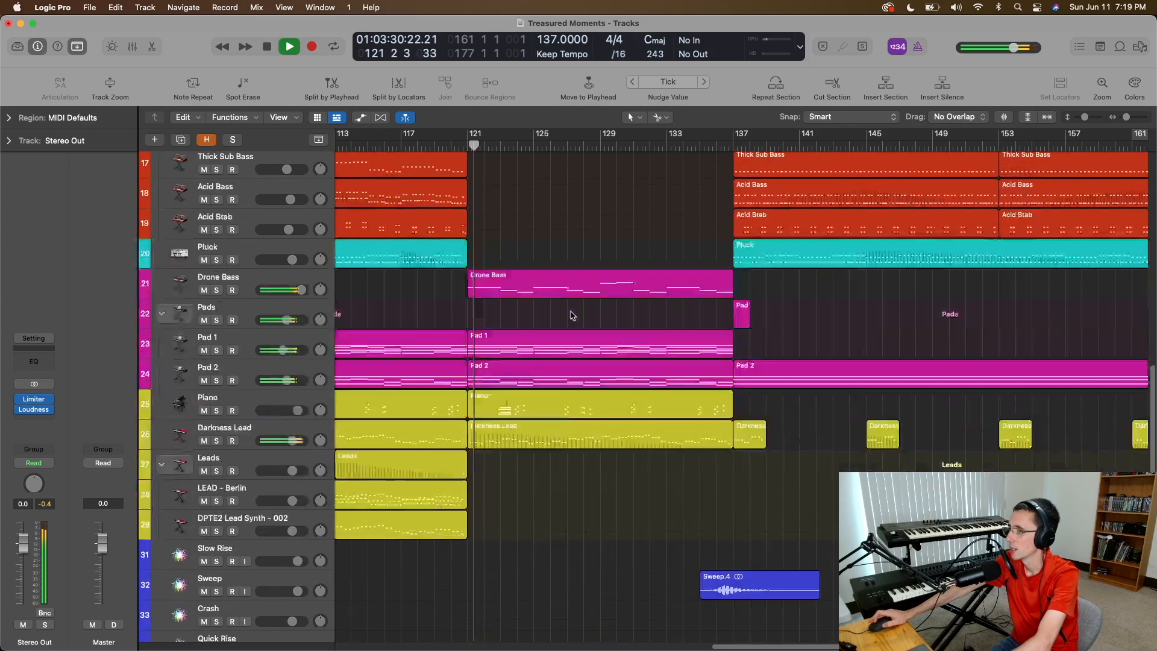
pyautogui.scroll(5, 572, 316)
pyautogui.scroll(-3, 572, 316)
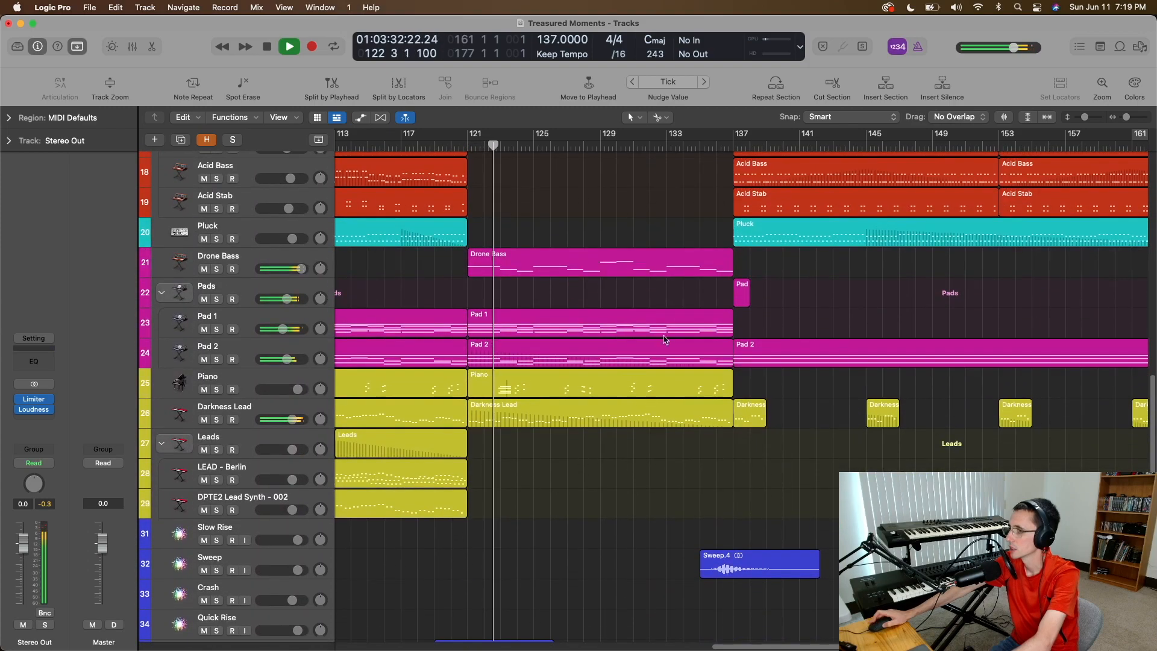
pyautogui.scroll(6, 751, 361)
pyautogui.scroll(10, 751, 360)
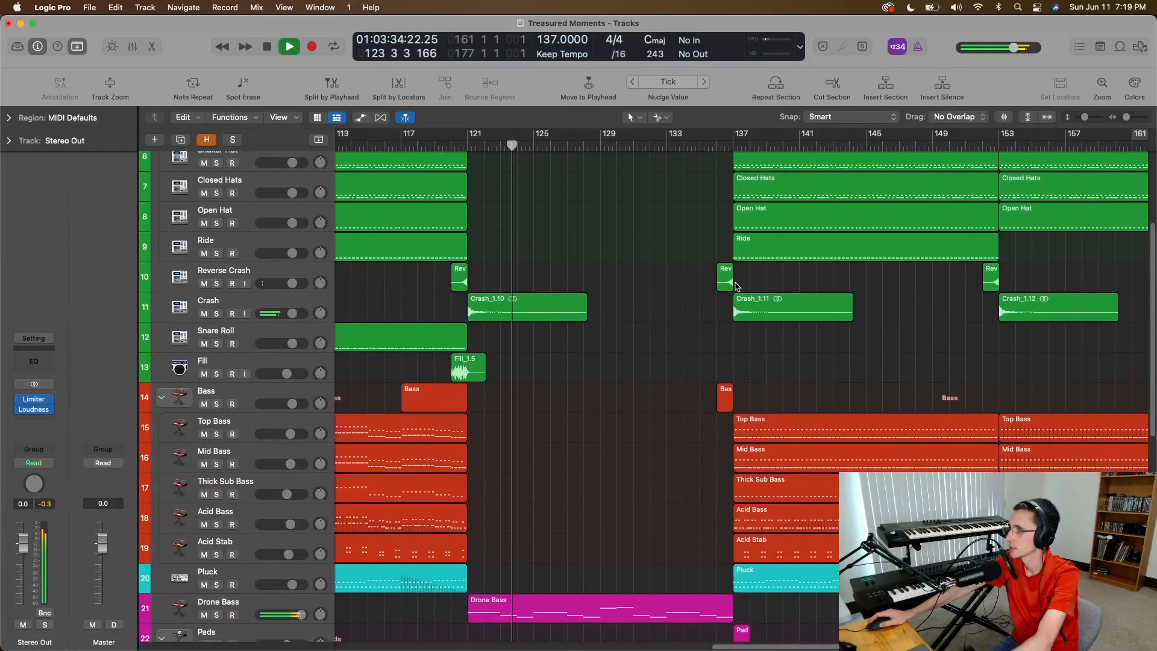
# - Delete the drum, bass, pluck, pad and lead regions between bars 136 and 153, keeping the short region on the Kick stack
pyautogui.moveTo(698, 168); pyautogui.dragTo(818, 557)
pyautogui.scroll(5, 729, 390)
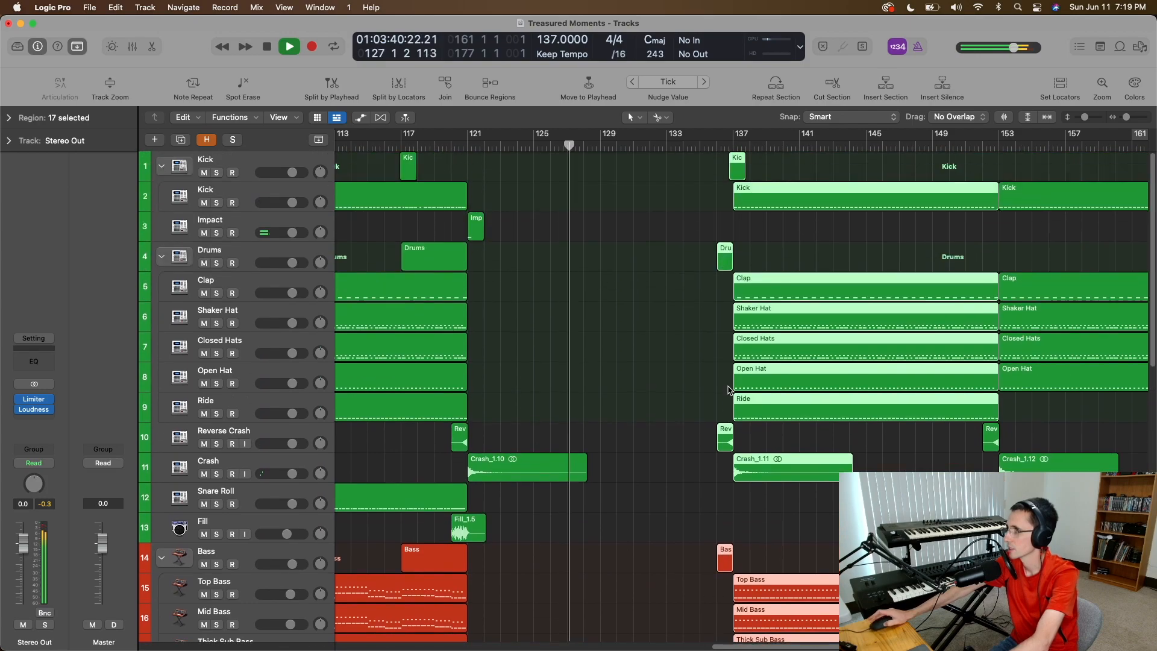
pyautogui.click(725, 351)
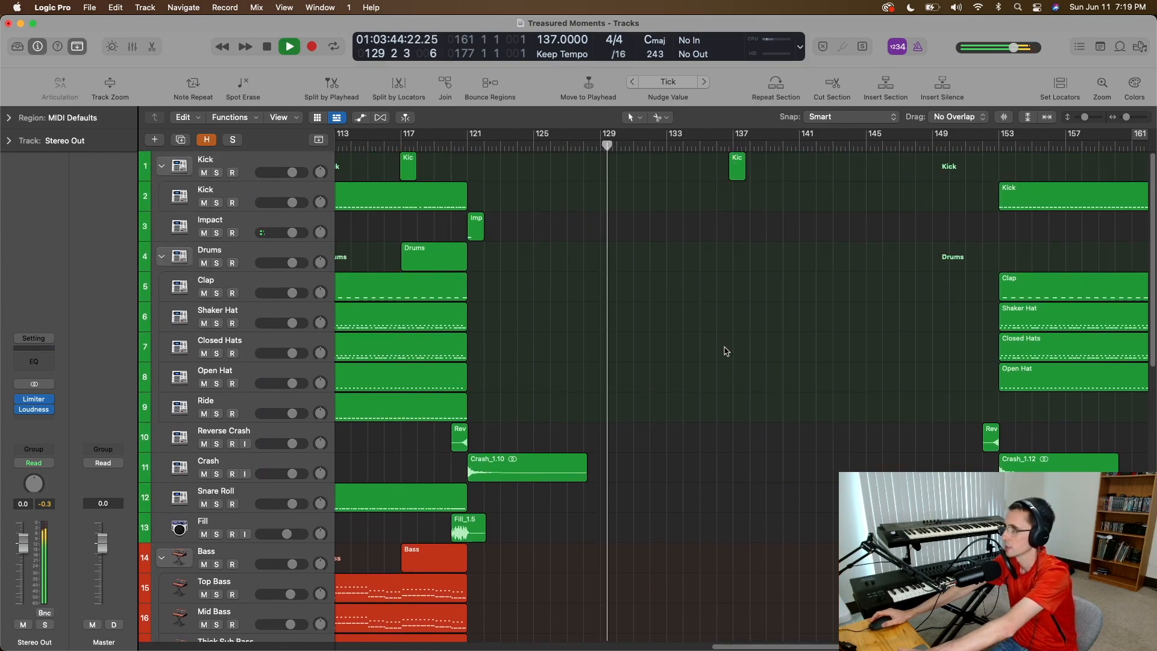
pyautogui.scroll(-18, 726, 355)
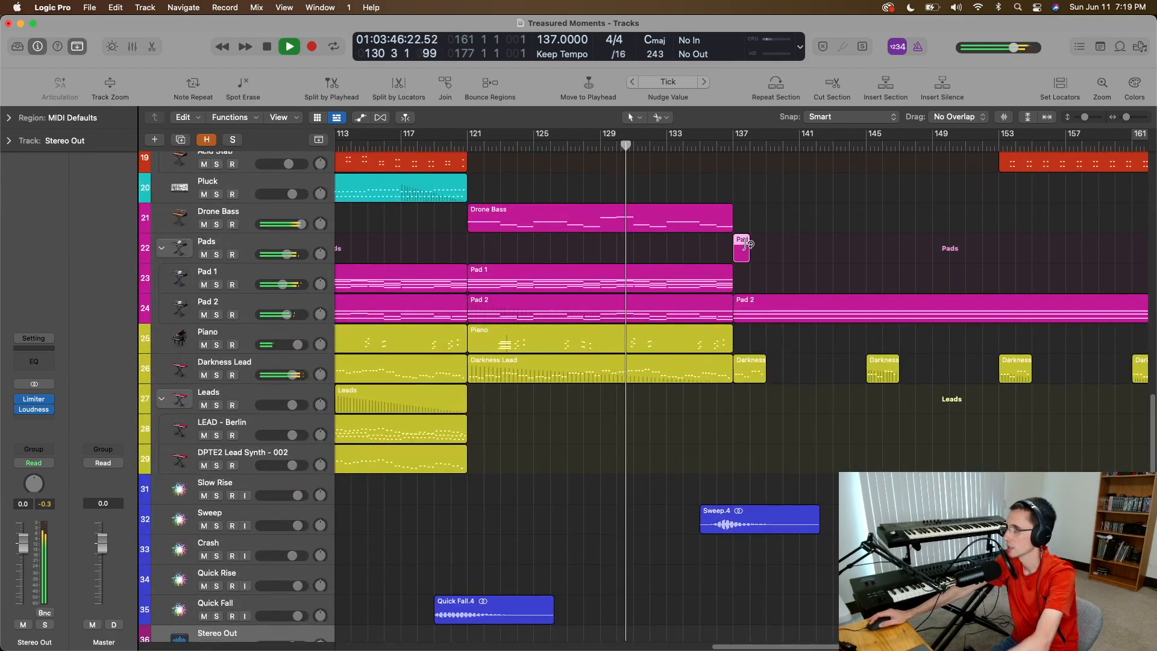
pyautogui.moveTo(753, 256); pyautogui.dragTo(815, 455)
pyautogui.press('Delete')
# - Move the short Kick stack region near bar 137 to bar 1
pyautogui.scroll(3, 848, 337)
pyautogui.scroll(15, 849, 337)
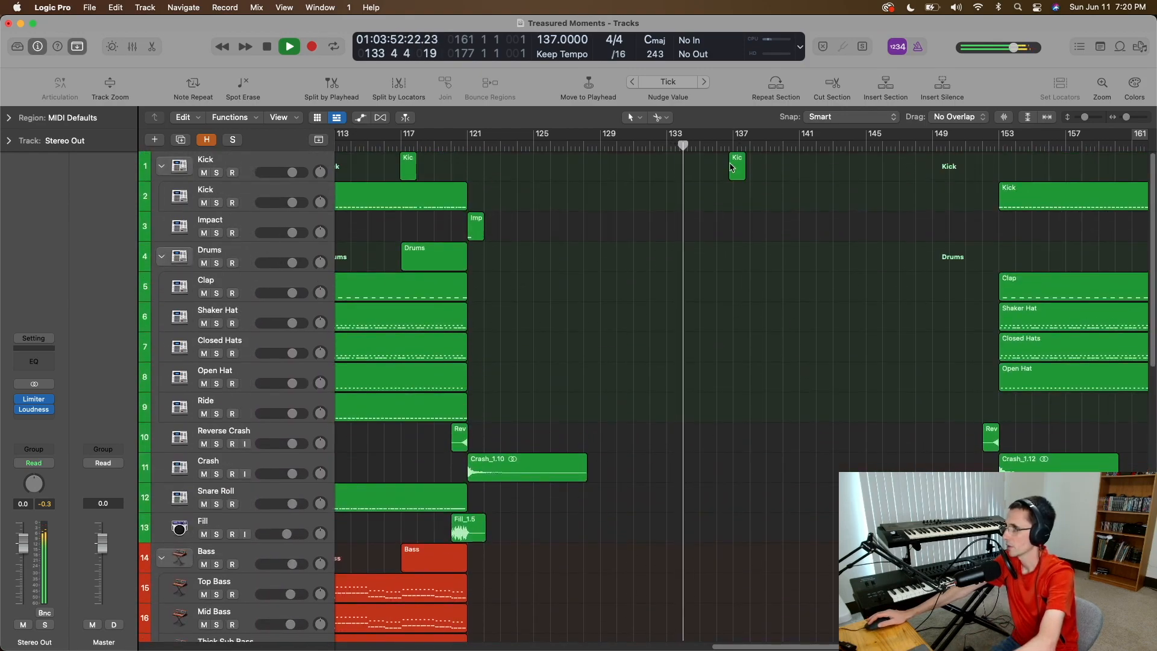
pyautogui.moveTo(735, 169); pyautogui.dragTo(516, 180)
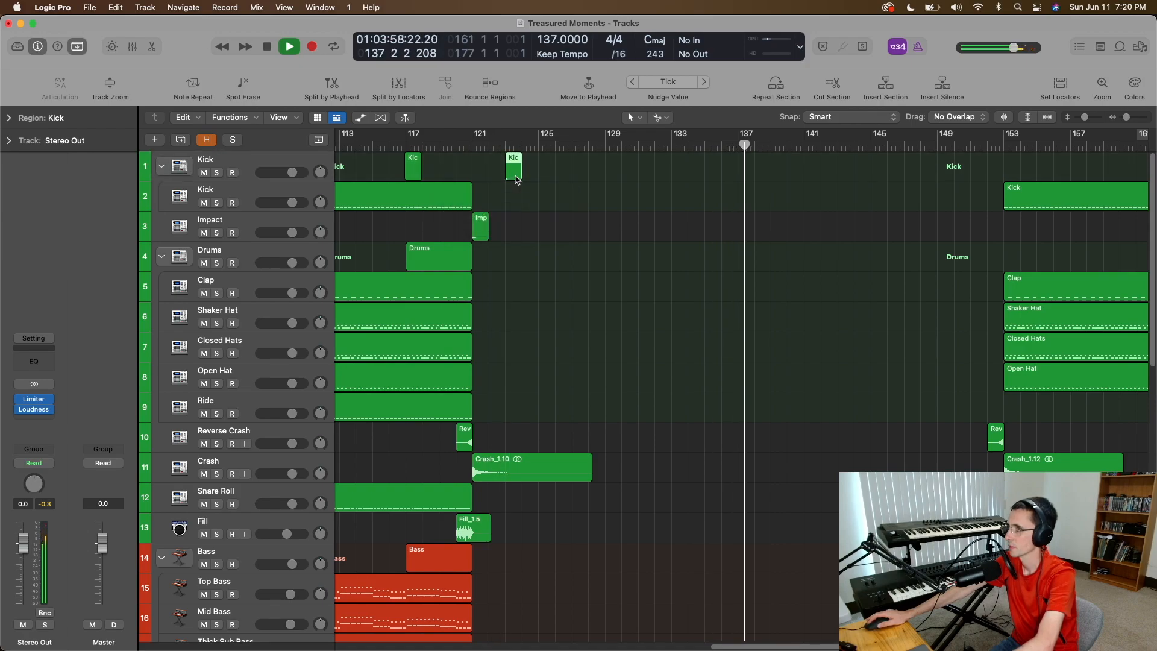
pyautogui.press('Return')
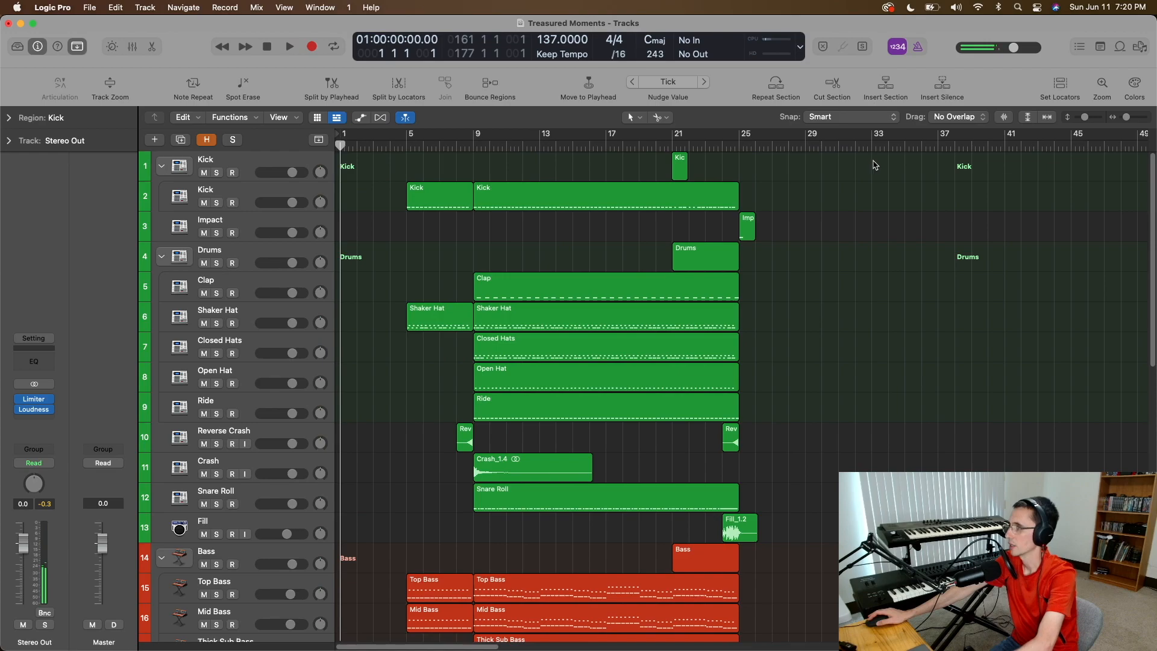
pyautogui.hscroll(15, 875, 165)
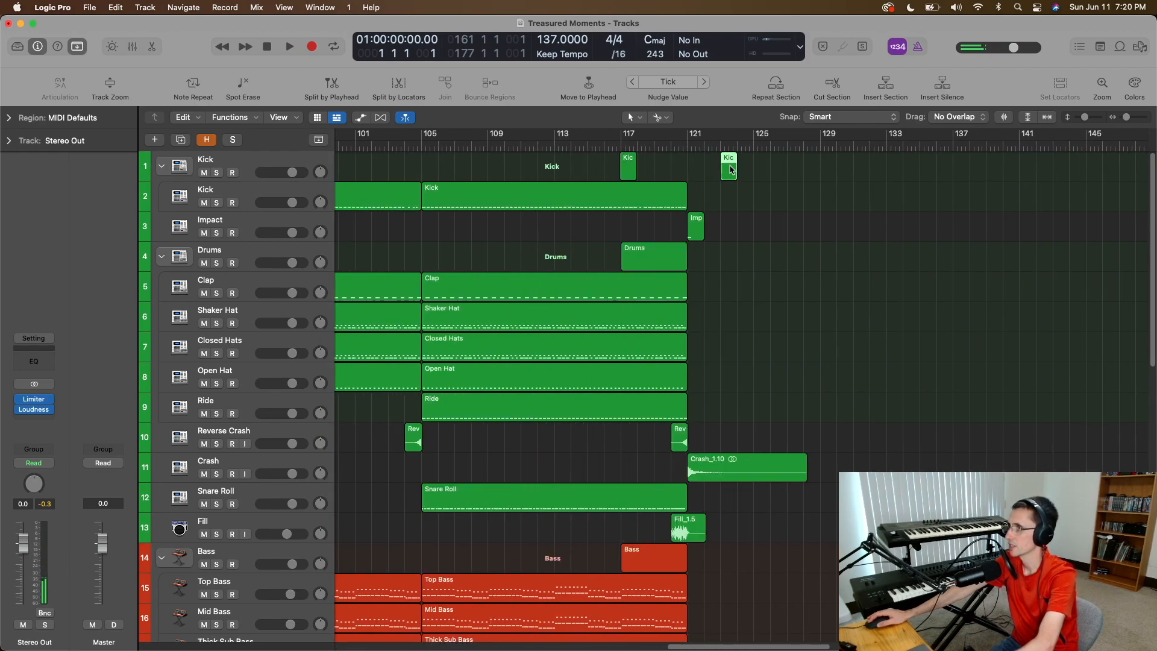
pyautogui.click(588, 83)
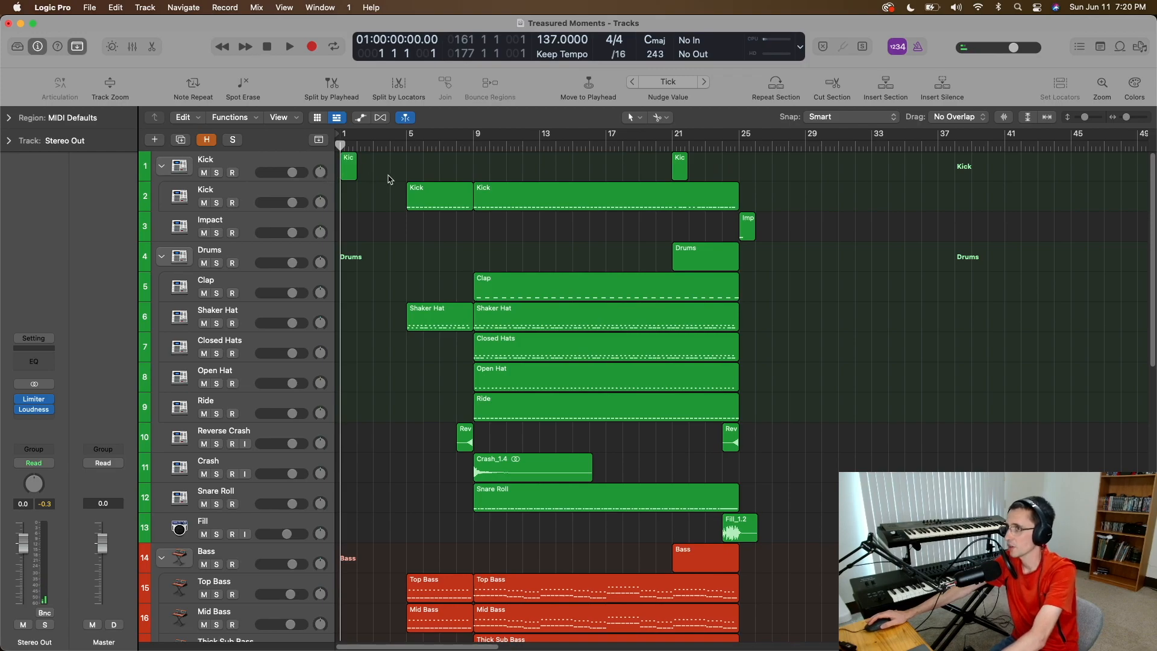
# - Check the Kick stack's Channel EQ Low Cut Frequency automation, then hide automation again
pyautogui.press('a')
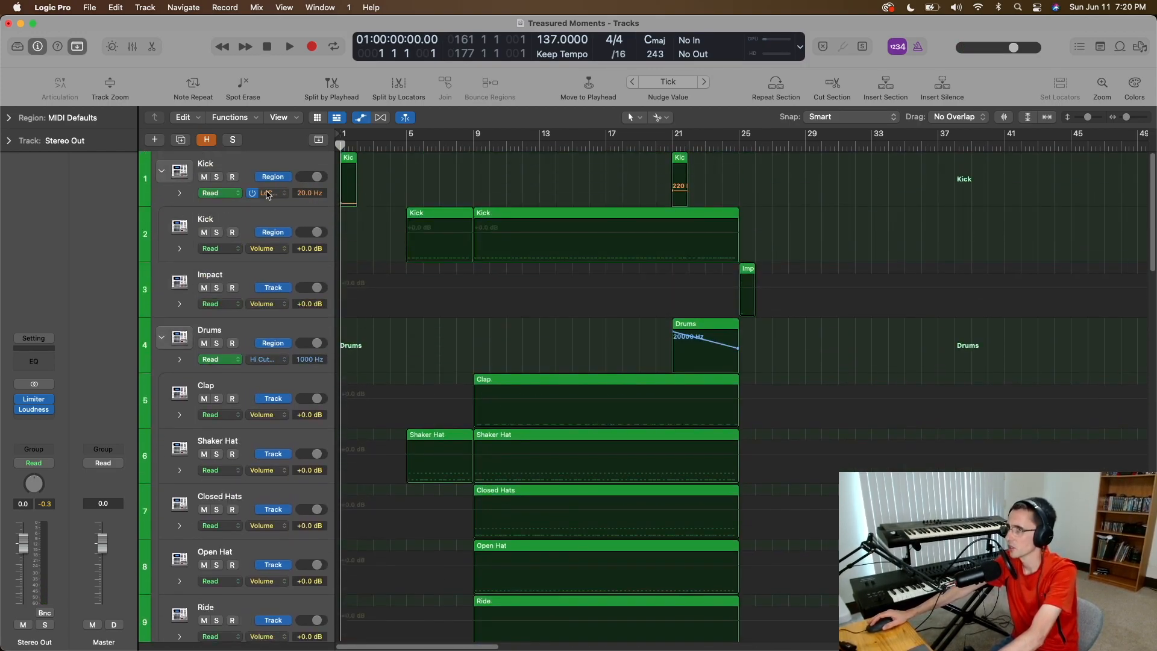
pyautogui.click(281, 193)
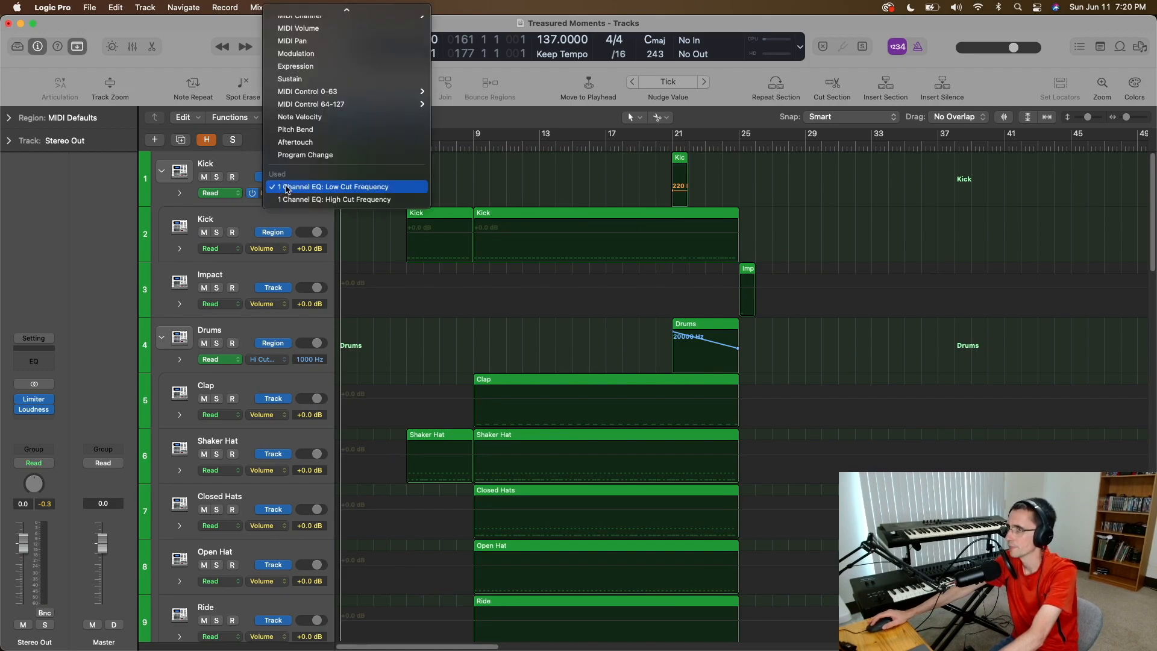
pyautogui.click(288, 187)
pyautogui.press('a')
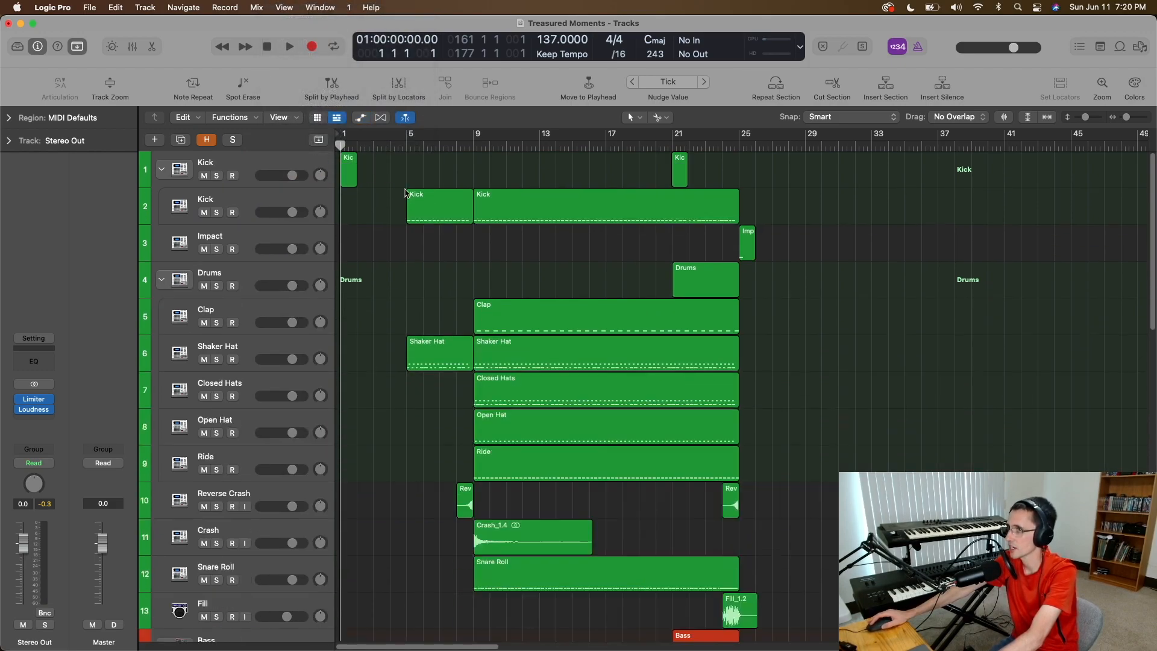
# - Delete all remaining regions from bar 152 onward so the arrangement ends after the breakdown at bar 137
pyautogui.scroll(-10, 428, 237)
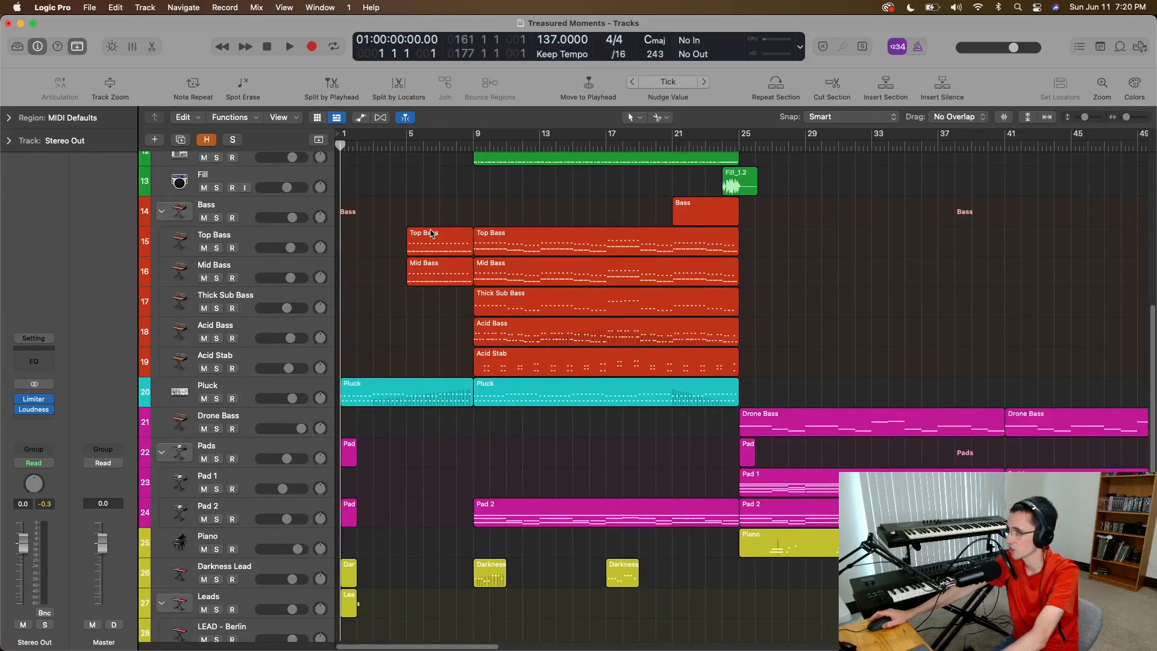
pyautogui.hscroll(20, 434, 233)
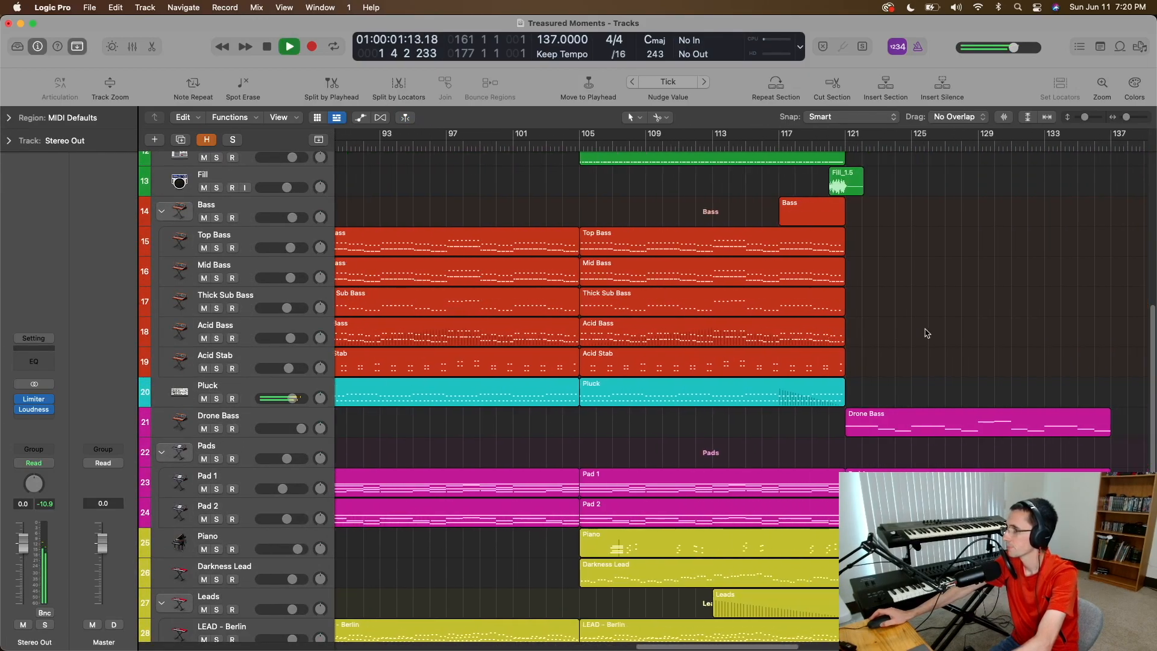
pyautogui.hscroll(9, 824, 328)
pyautogui.hscroll(-6, 824, 330)
pyautogui.scroll(2, 824, 330)
pyautogui.press('space')
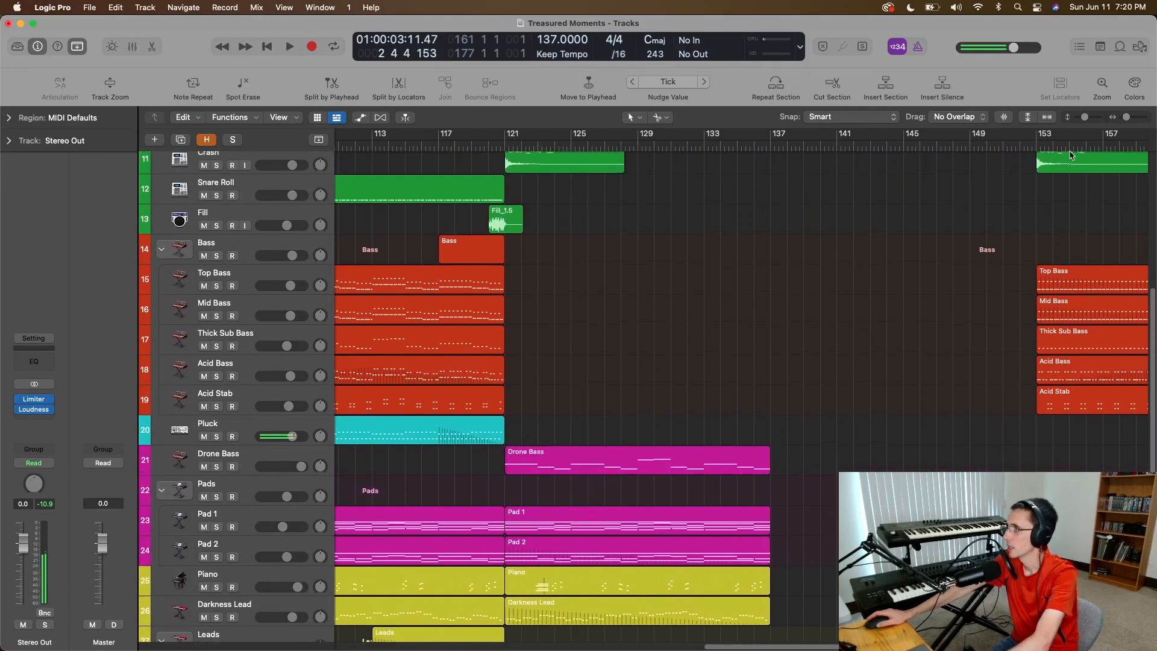
pyautogui.click(1029, 118)
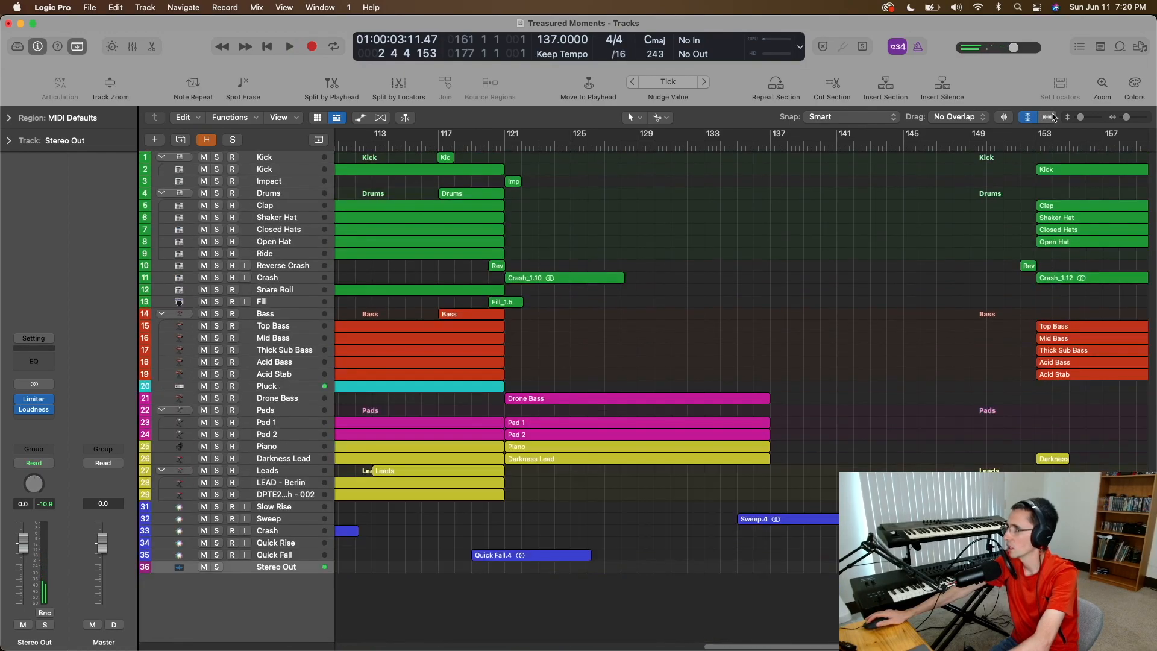
pyautogui.moveTo(984, 603); pyautogui.dragTo(1152, 78)
pyautogui.press('Delete')
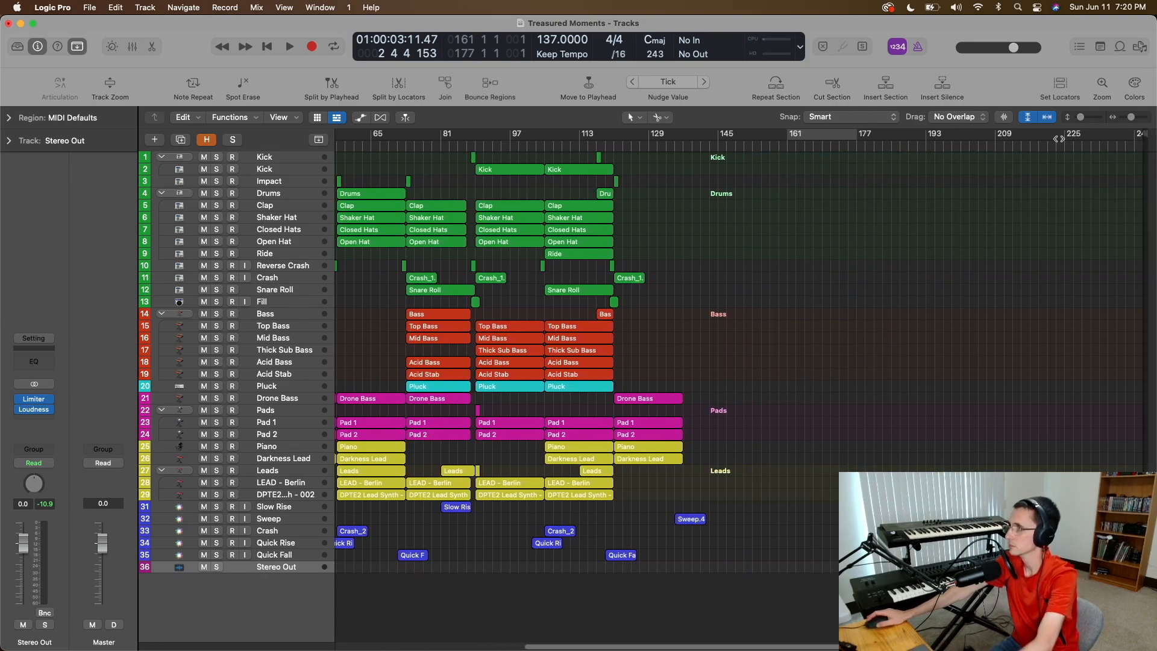
# - Shorten the project so that it ends at bar 143, and return the playhead to the start
pyautogui.moveTo(1144, 133)
pyautogui.mouseDown()
pyautogui.moveTo(828, 184)
pyautogui.moveTo(710, 184)
pyautogui.mouseUp()
pyautogui.press('z')
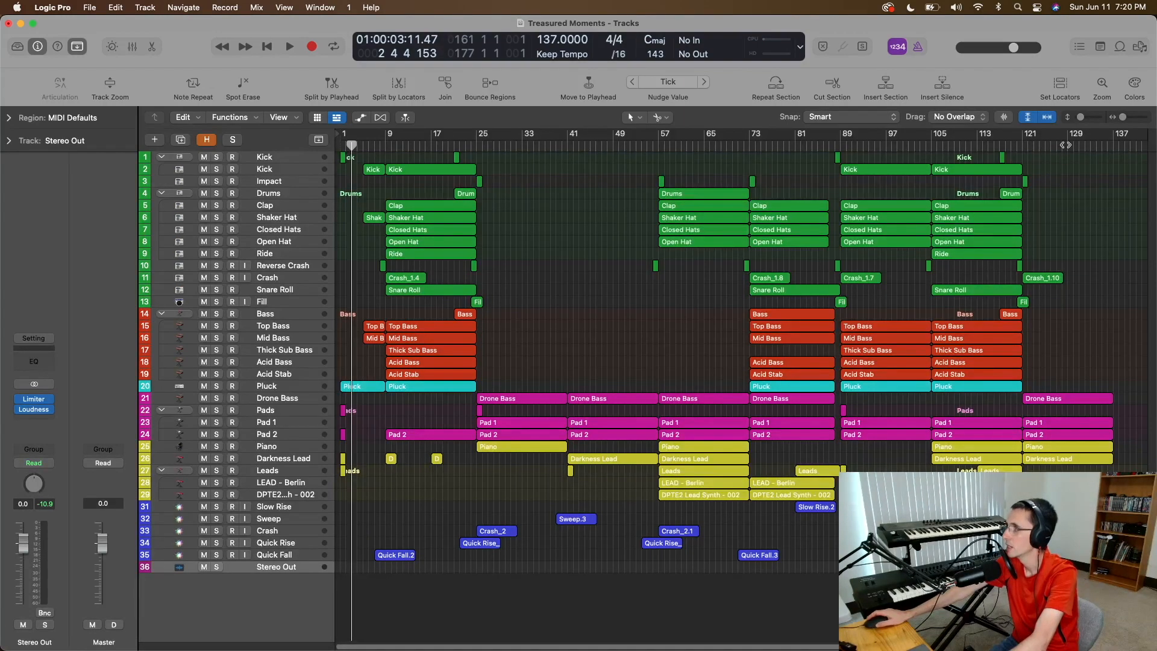
pyautogui.press('Return')
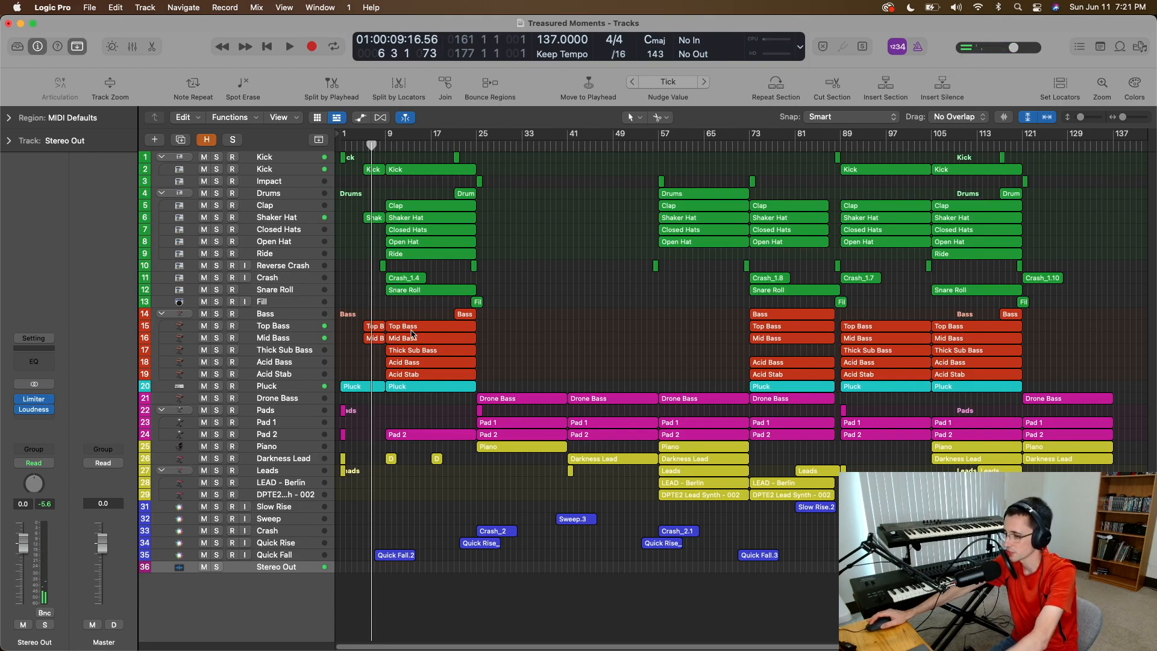
# - Split the Bass stack region that starts at bar 73 at bar 88
pyautogui.click(798, 144)
pyautogui.press('space')
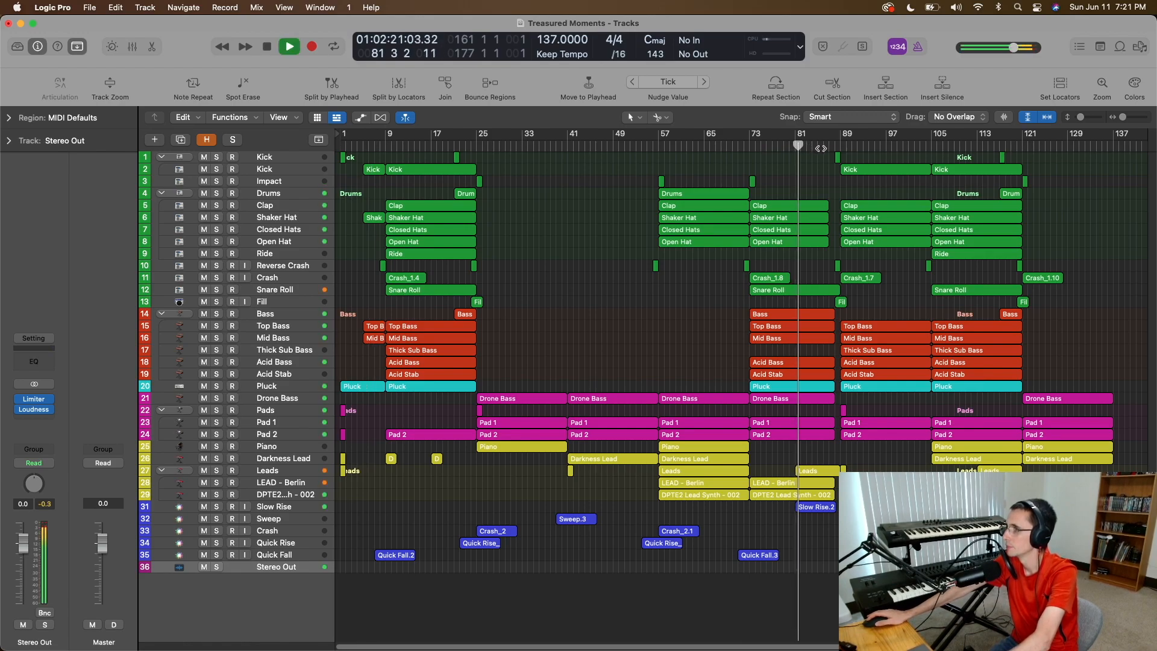
pyautogui.press('super+Right')
pyautogui.scroll(5, 826, 188)
pyautogui.hscroll(5, 825, 190)
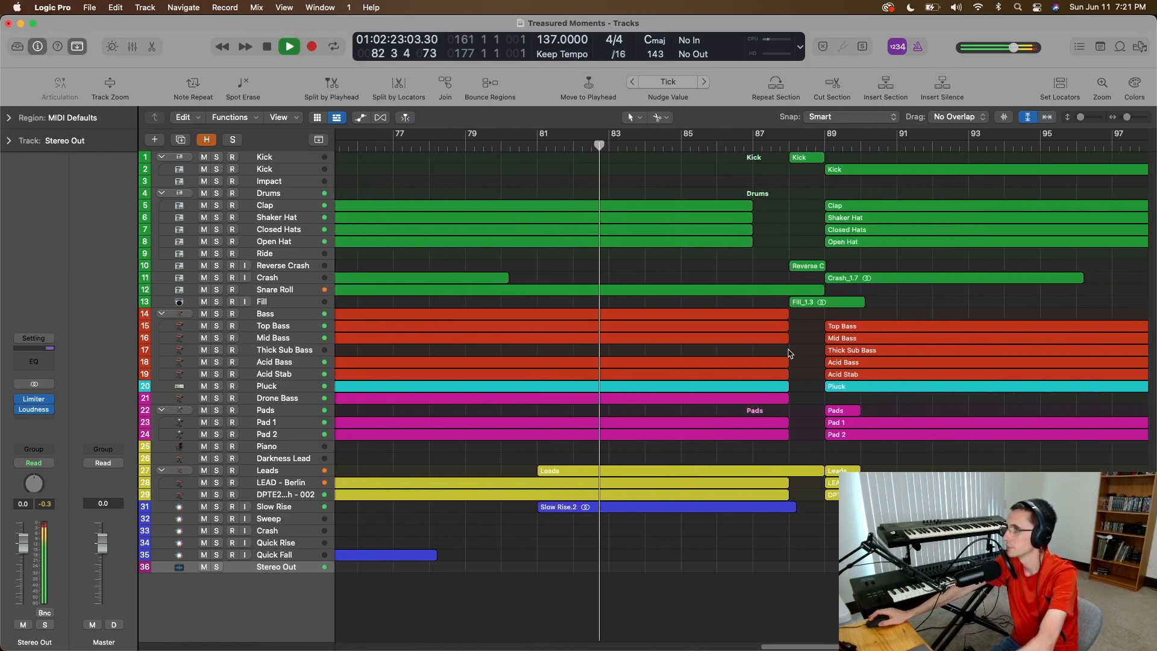
pyautogui.moveTo(790, 318); pyautogui.dragTo(823, 324)
pyautogui.keyDown('super'); pyautogui.click(791, 316); pyautogui.keyUp('super')
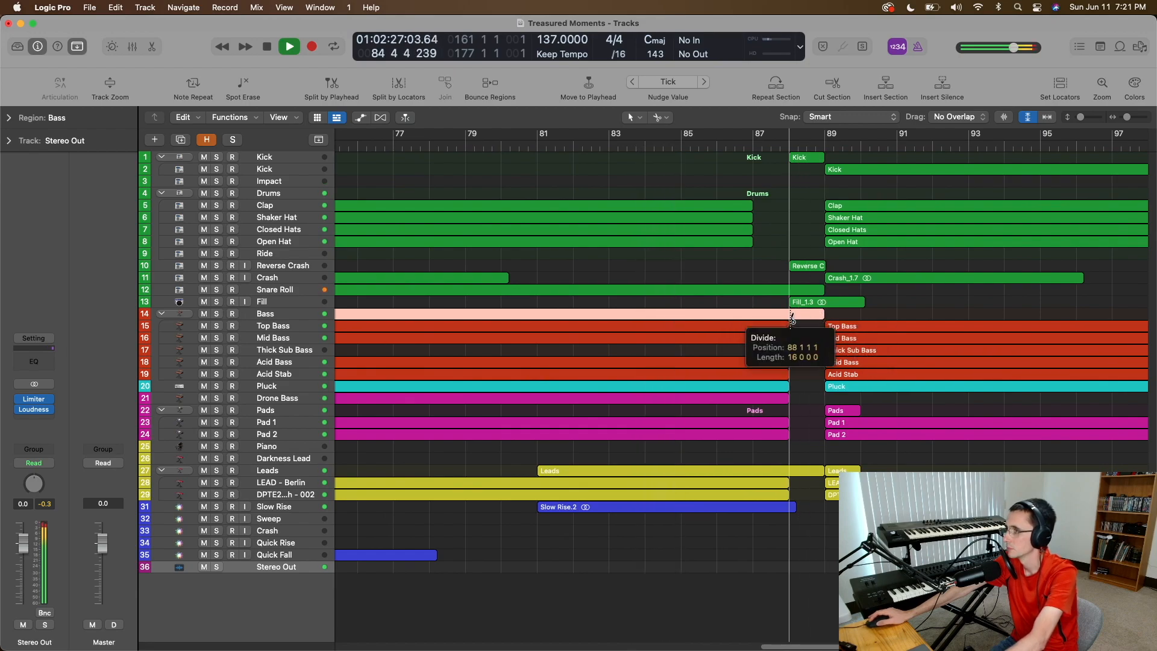
pyautogui.press('space')
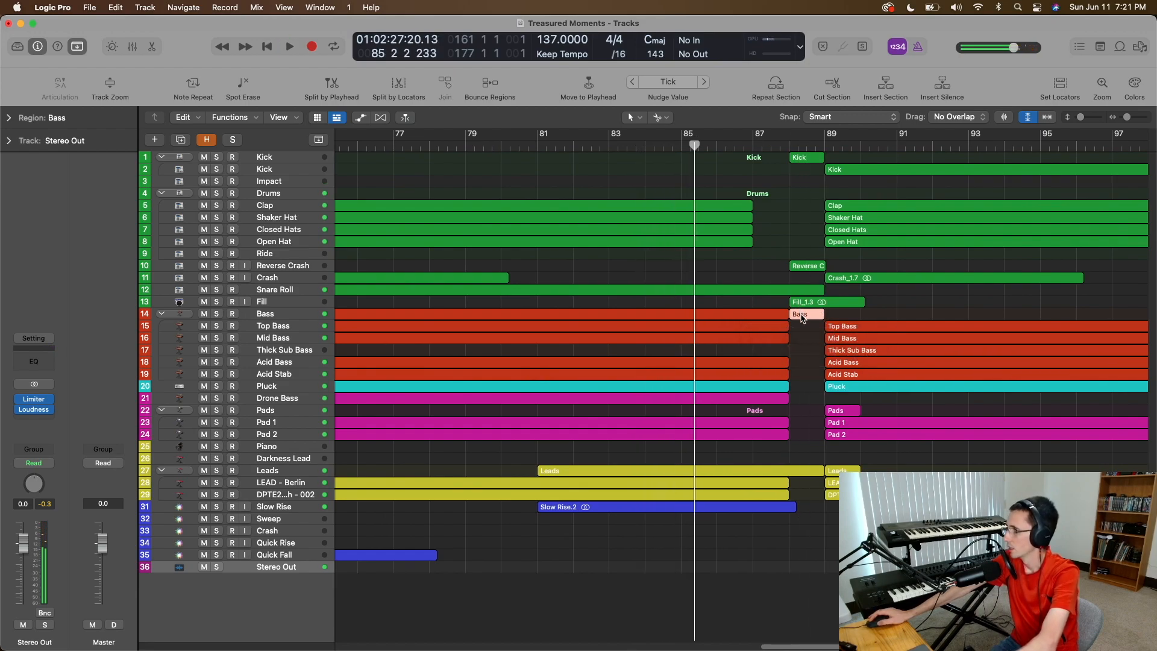
# - Move the one-bar Bass stack region cut off at bar 88 to bar 1
pyautogui.moveTo(808, 314)
pyautogui.mouseDown()
pyautogui.moveTo(284, 315)
pyautogui.moveTo(818, 319)
pyautogui.mouseUp()
pyautogui.click(1024, 122)
pyautogui.click(1043, 121)
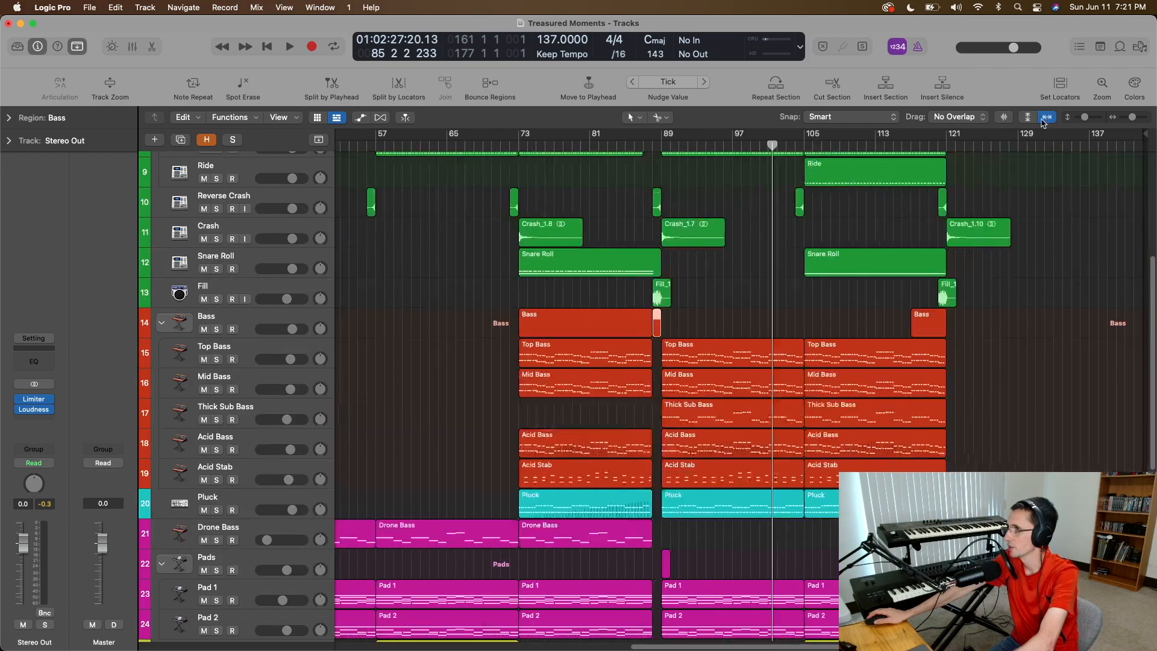
pyautogui.hscroll(-1, 521, 306)
pyautogui.press('Return')
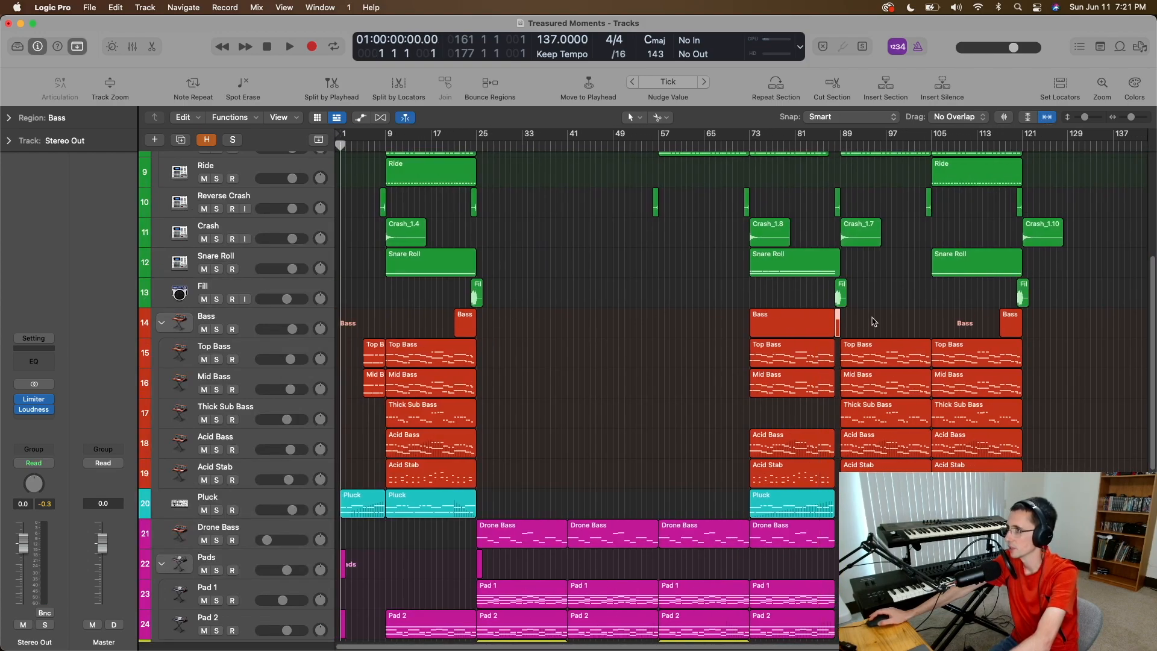
pyautogui.click(752, 322)
pyautogui.click(856, 325)
pyautogui.click(837, 322)
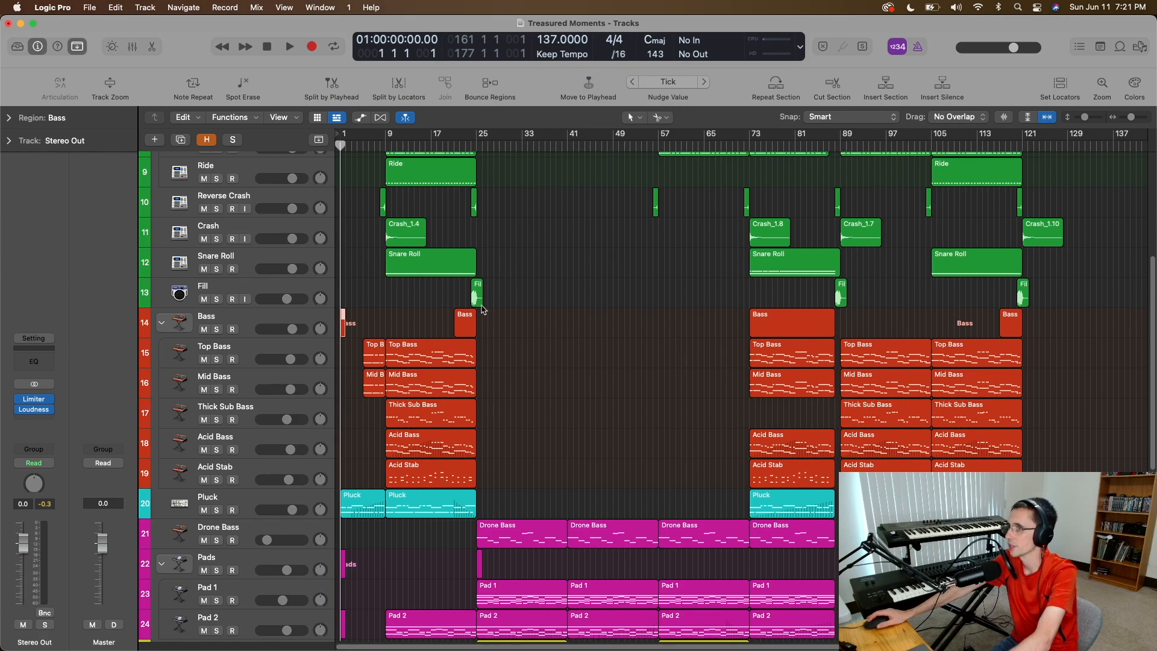
# - Play the whole arrangement from bar 1 to the project end to review it
pyautogui.click(1028, 117)
pyautogui.press('space')
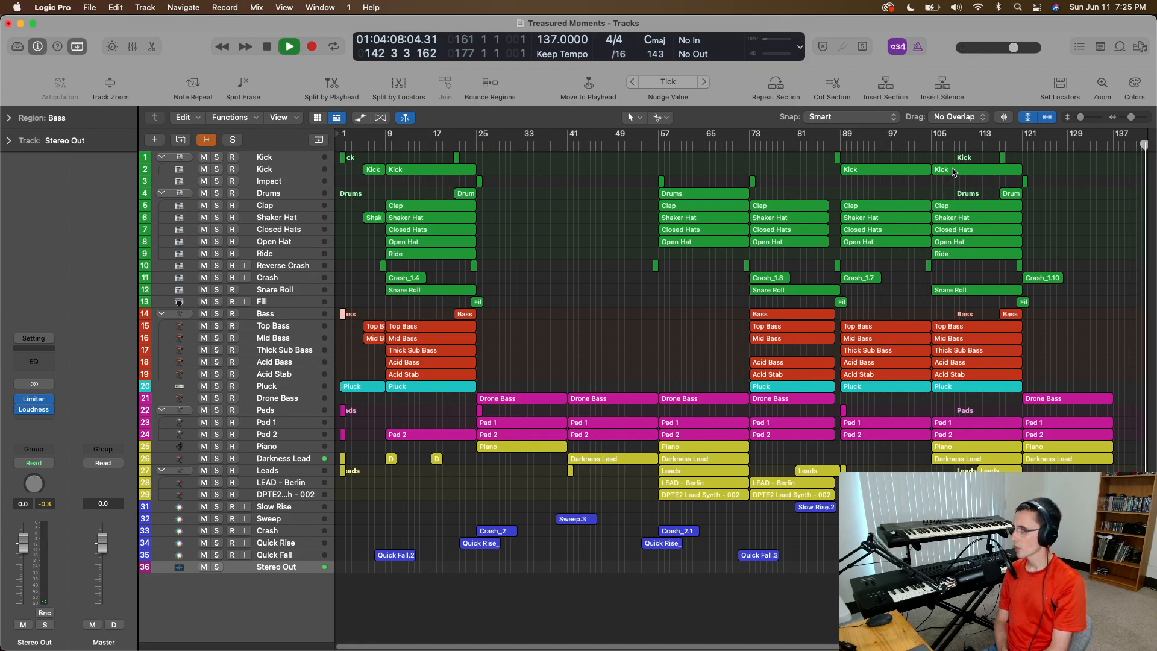
pyautogui.press('space')
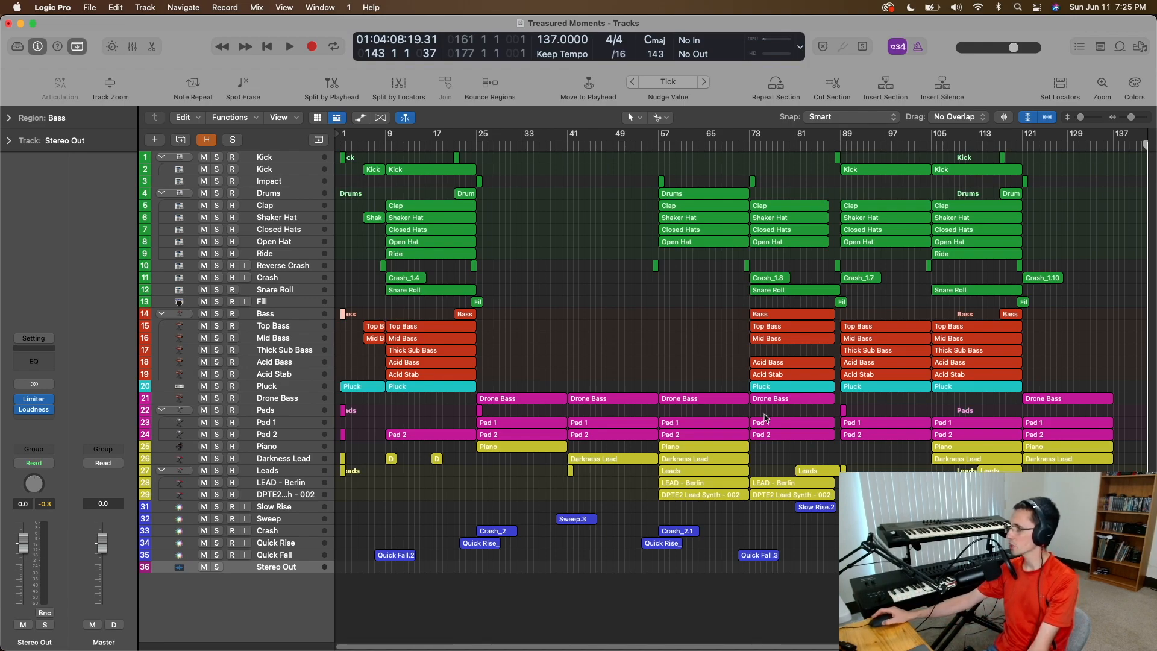
# - Try deleting the instrument and effect regions of the section between bars 89 and 105
pyautogui.moveTo(846, 476); pyautogui.dragTo(877, 127)
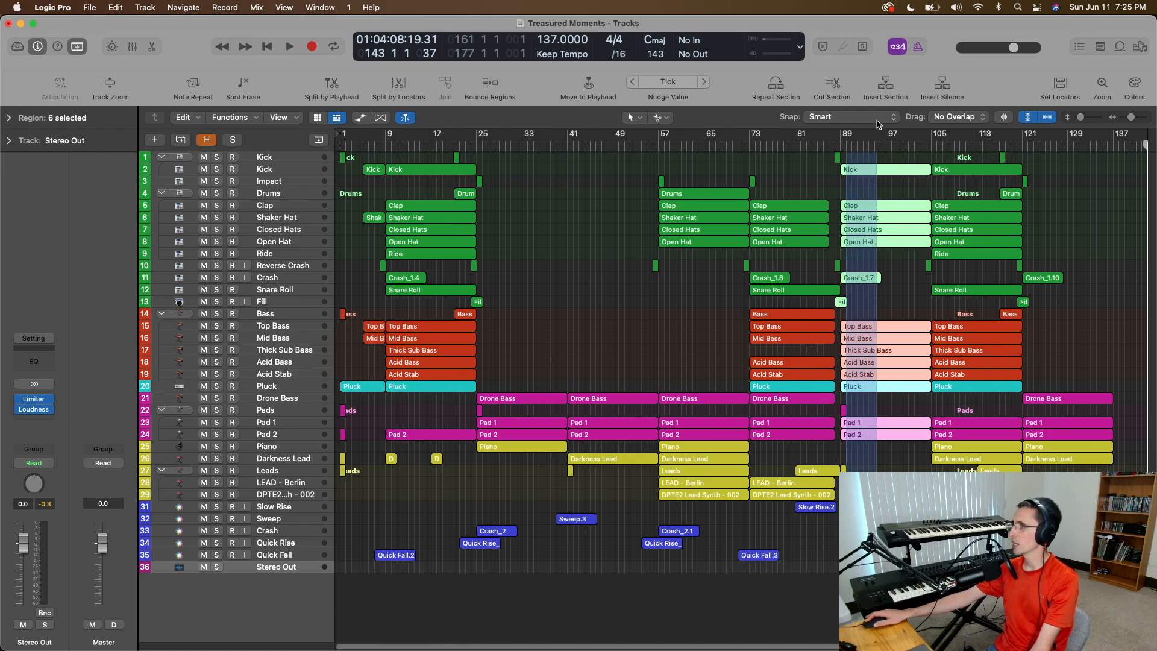
pyautogui.moveTo(861, 477); pyautogui.dragTo(930, 166)
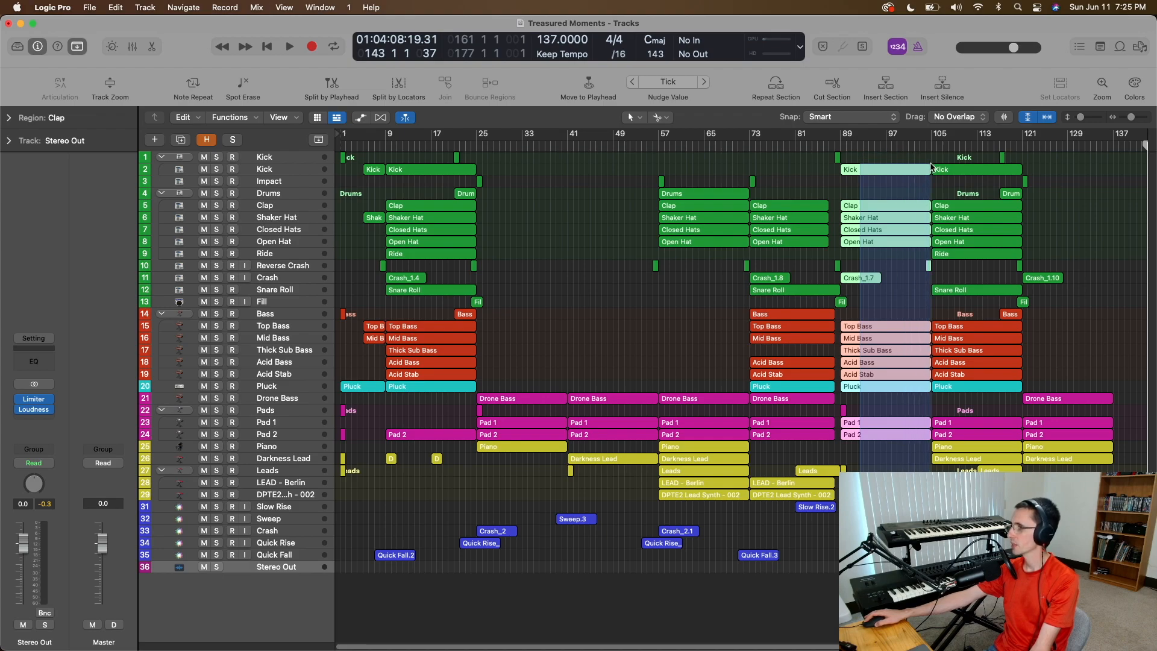
pyautogui.moveTo(930, 167); pyautogui.dragTo(931, 162)
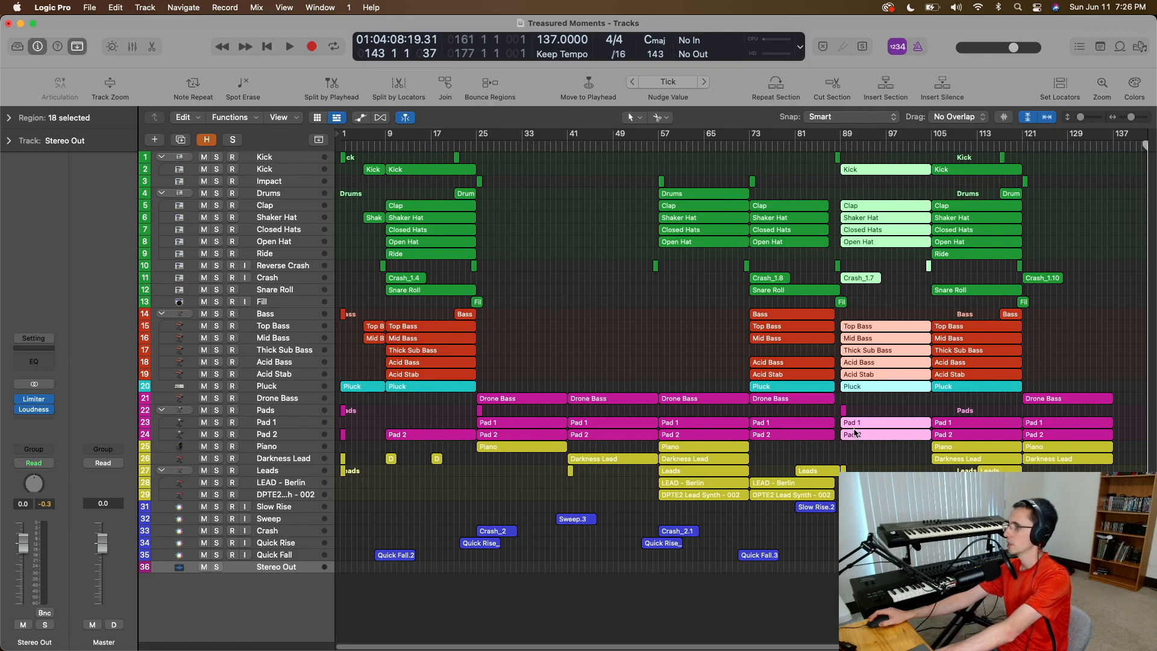
pyautogui.press('Delete')
# - Try moving all regions from bar 105 onward to bar 89 to close the gap
pyautogui.moveTo(912, 155); pyautogui.dragTo(1149, 558)
pyautogui.click(829, 144)
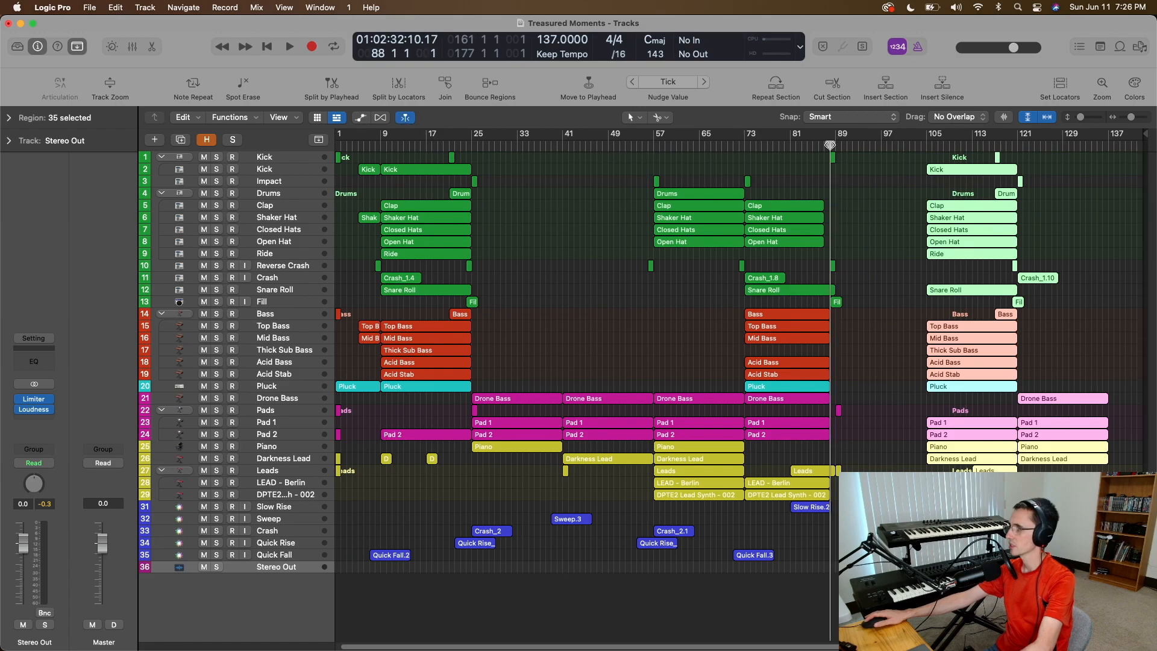
pyautogui.press('super+Right')
pyautogui.press('super+Right')
pyautogui.press('super+Right')
pyautogui.click(455, 145)
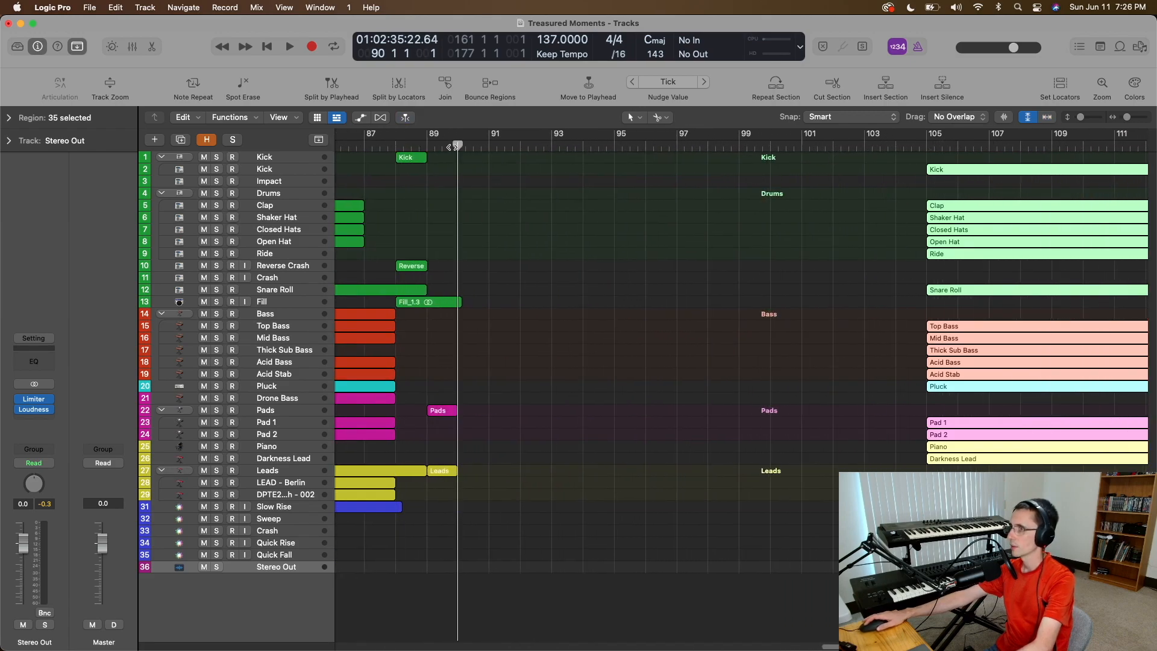
pyautogui.hscroll(-4, 520, 191)
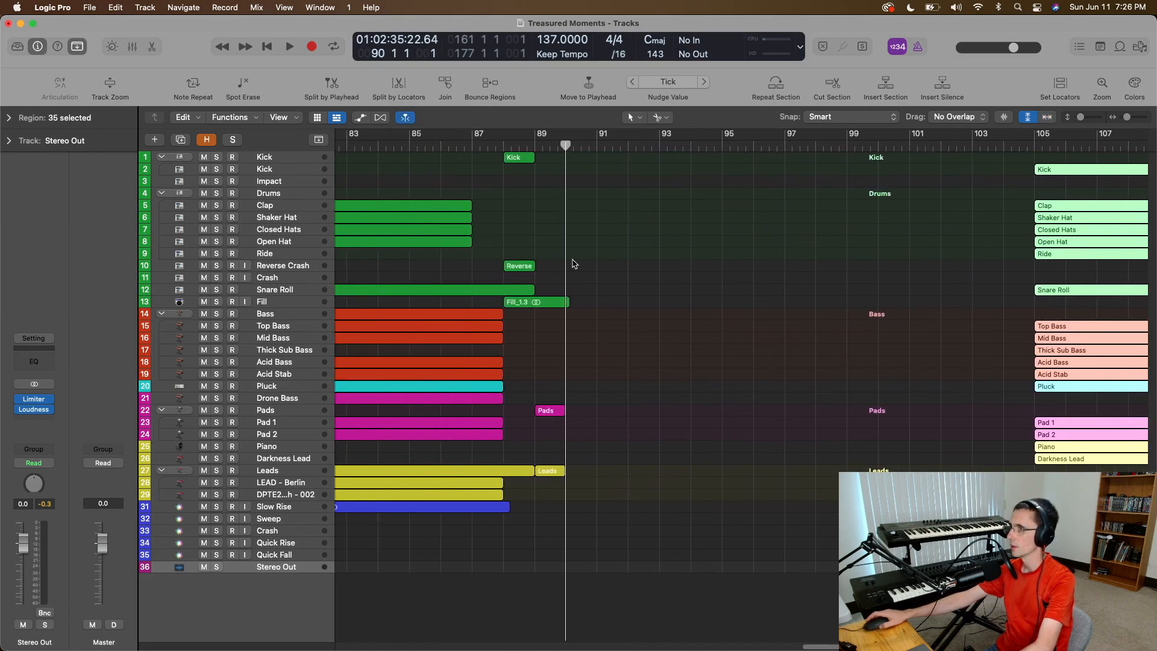
pyautogui.click(529, 142)
pyautogui.moveTo(1086, 173); pyautogui.dragTo(574, 188)
# - Play back the shortened arrangement from about bar 25 to bar 103
pyautogui.hscroll(-15, 606, 193)
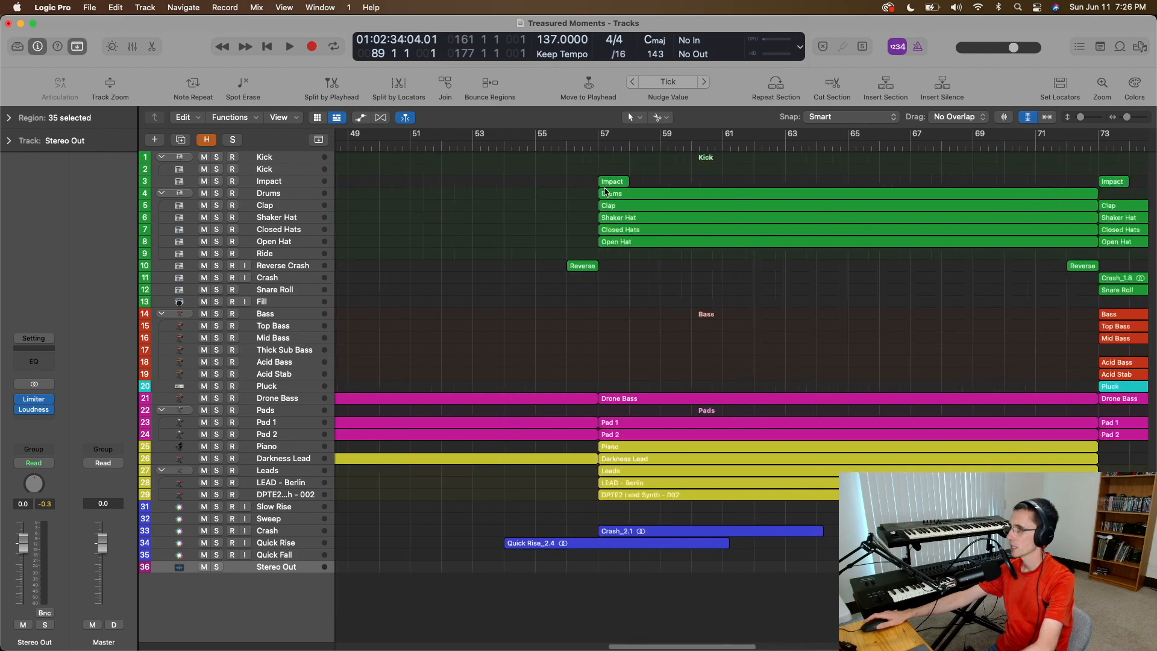
pyautogui.hscroll(-12, 605, 193)
pyautogui.doubleClick(758, 144)
pyautogui.click(1048, 117)
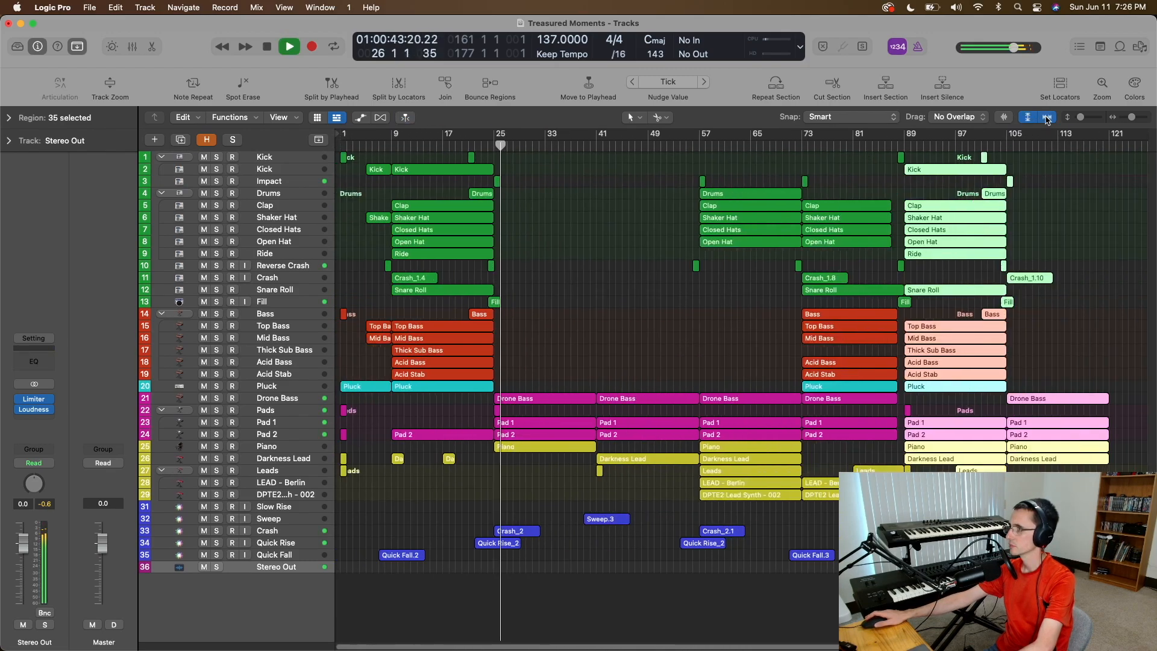
pyautogui.click(989, 594)
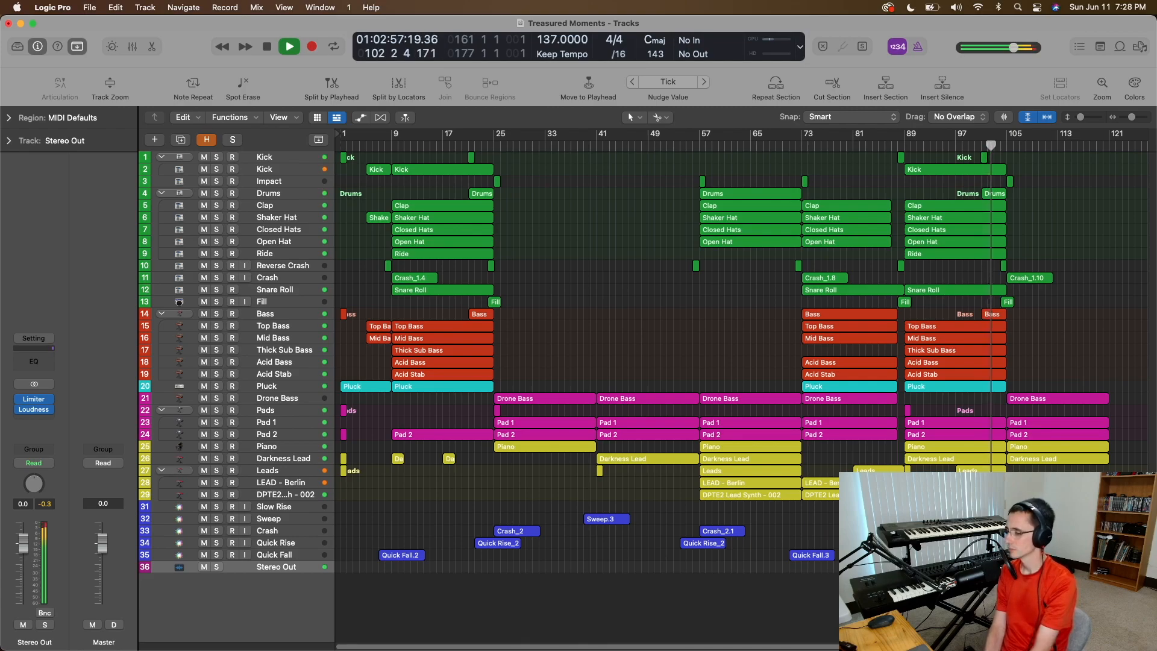
pyautogui.press('space')
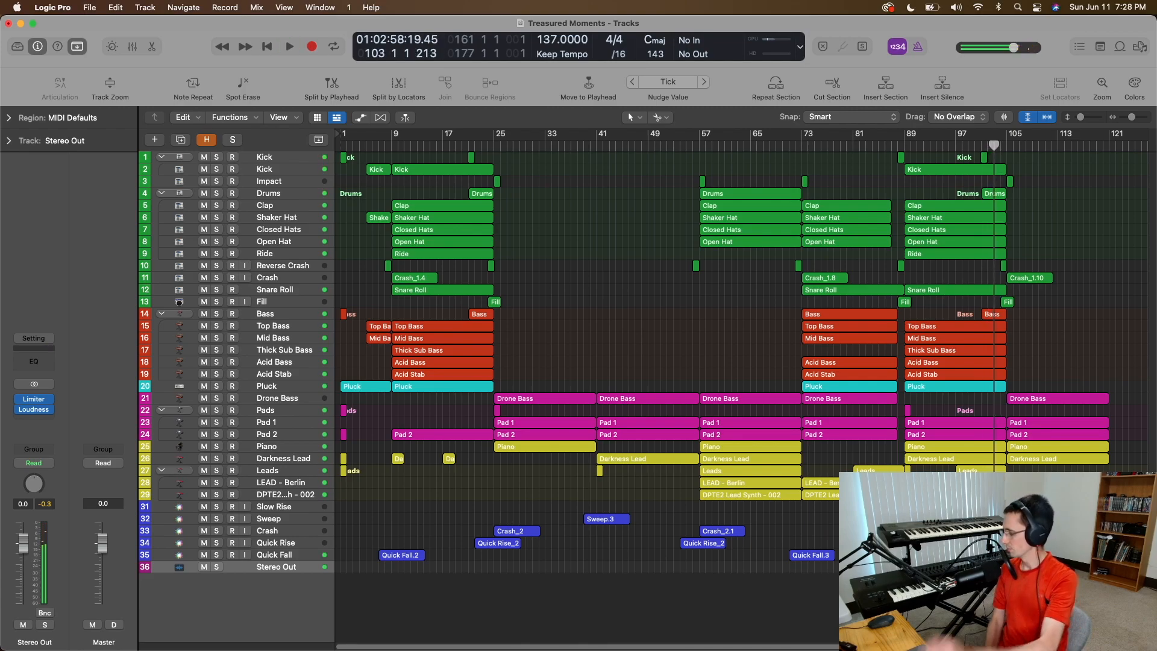
# - Undo the region move and the deletion of the section at bars 89 to 105, and clear the region selection
pyautogui.press('super+z')
pyautogui.press('super+z')
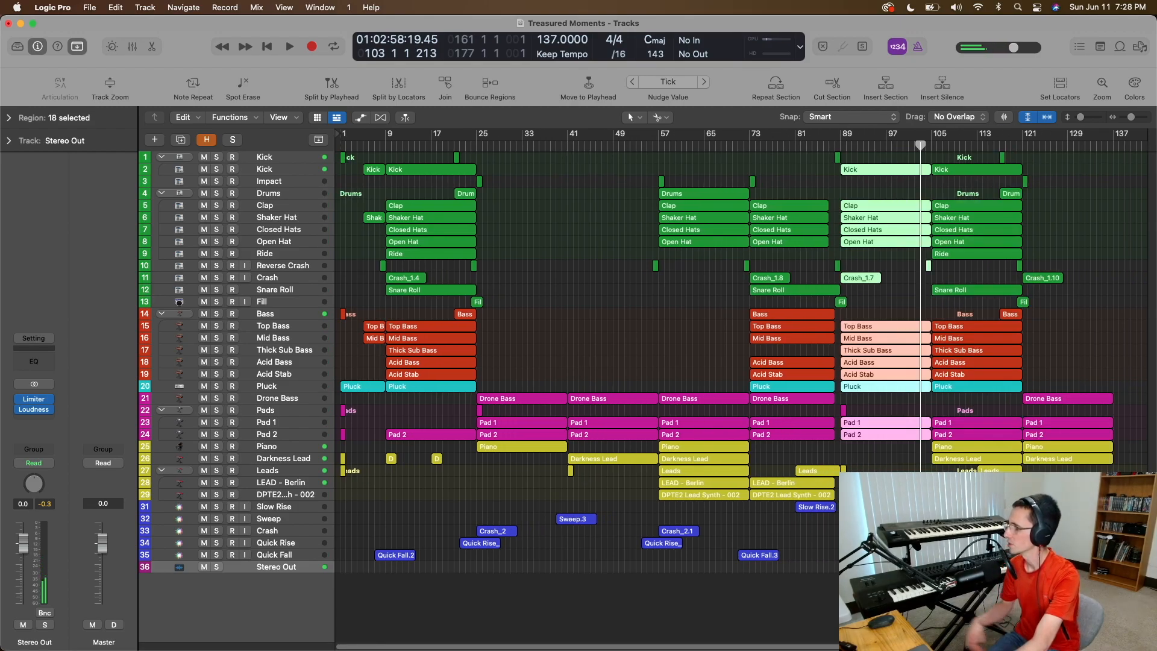
pyautogui.hscroll(1, 1134, 310)
pyautogui.press('super+Right')
pyautogui.press('super+Right')
pyautogui.press('super+Right')
pyautogui.press('super+Right')
pyautogui.press('super+Right')
pyautogui.hscroll(8, 1094, 402)
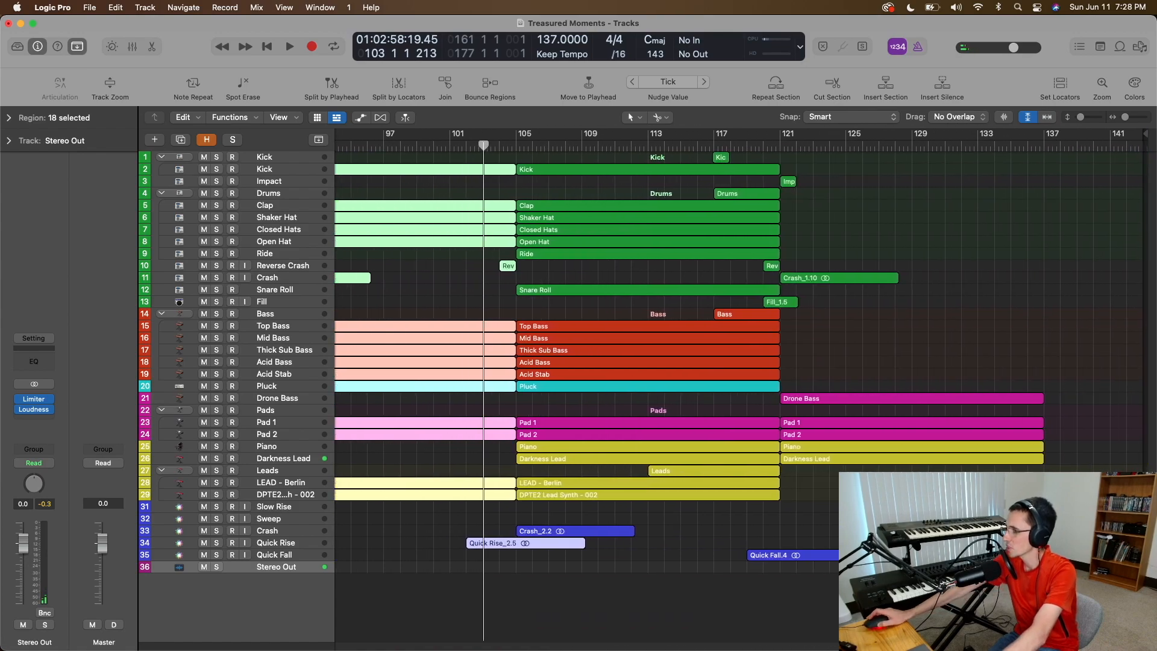
pyautogui.hscroll(-5, 495, 241)
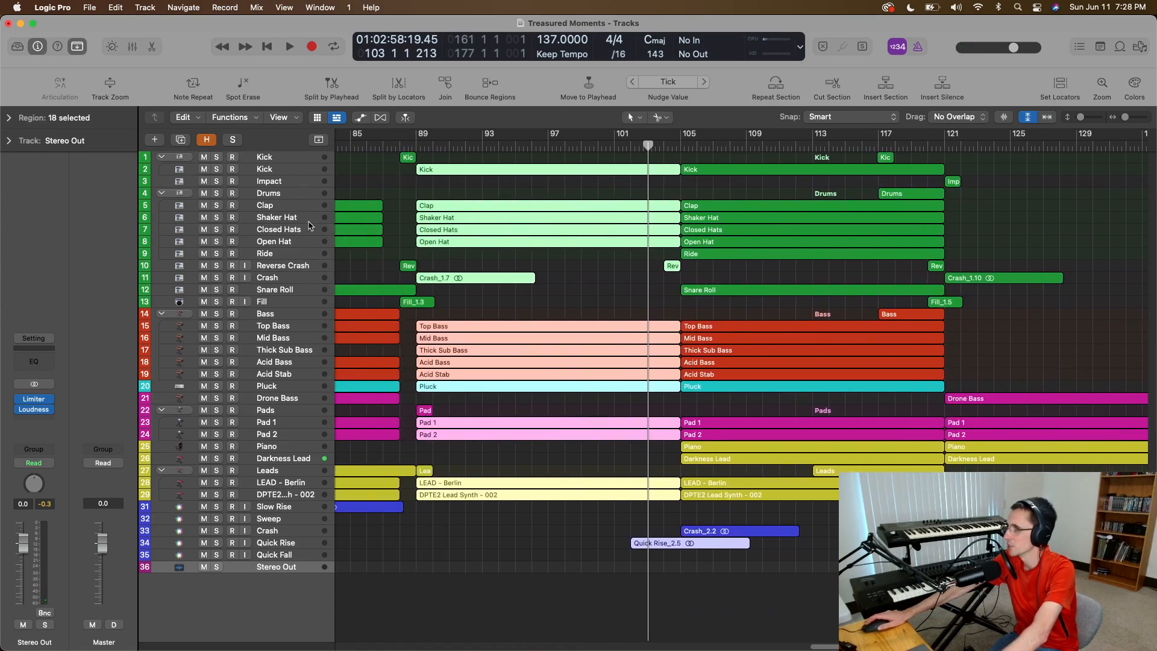
pyautogui.hscroll(6, 602, 301)
pyautogui.click(904, 590)
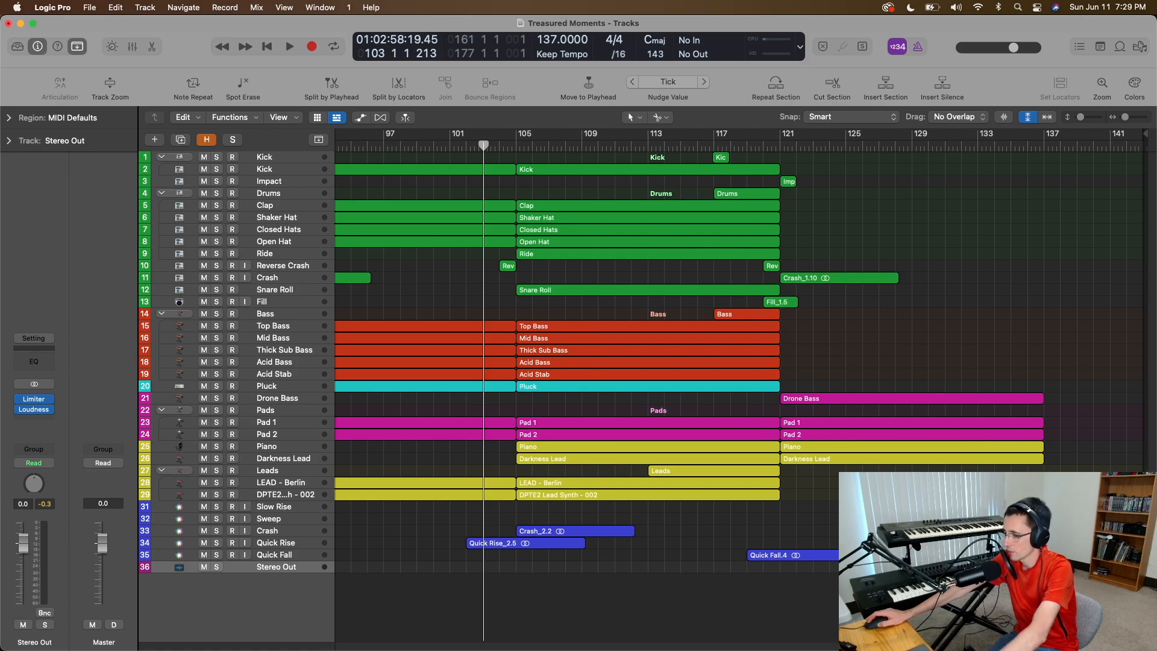
# - Create an empty MIDI region at bar 1 on the Stereo Out track
pyautogui.press('Return')
pyautogui.rightClick(349, 568)
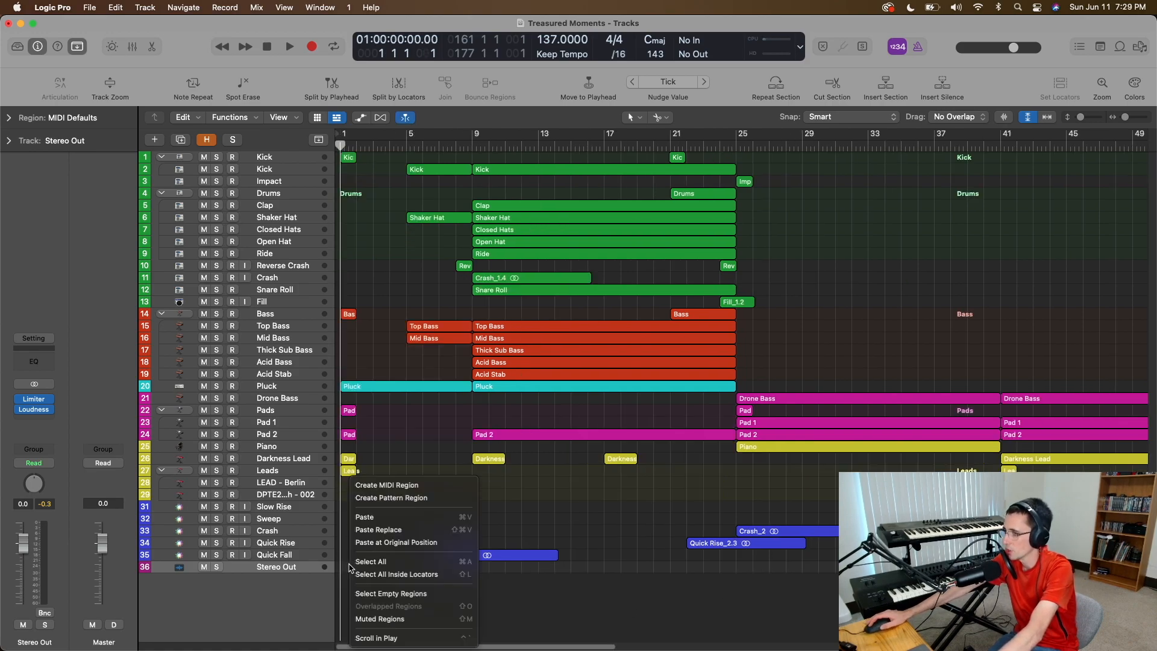
pyautogui.click(385, 481)
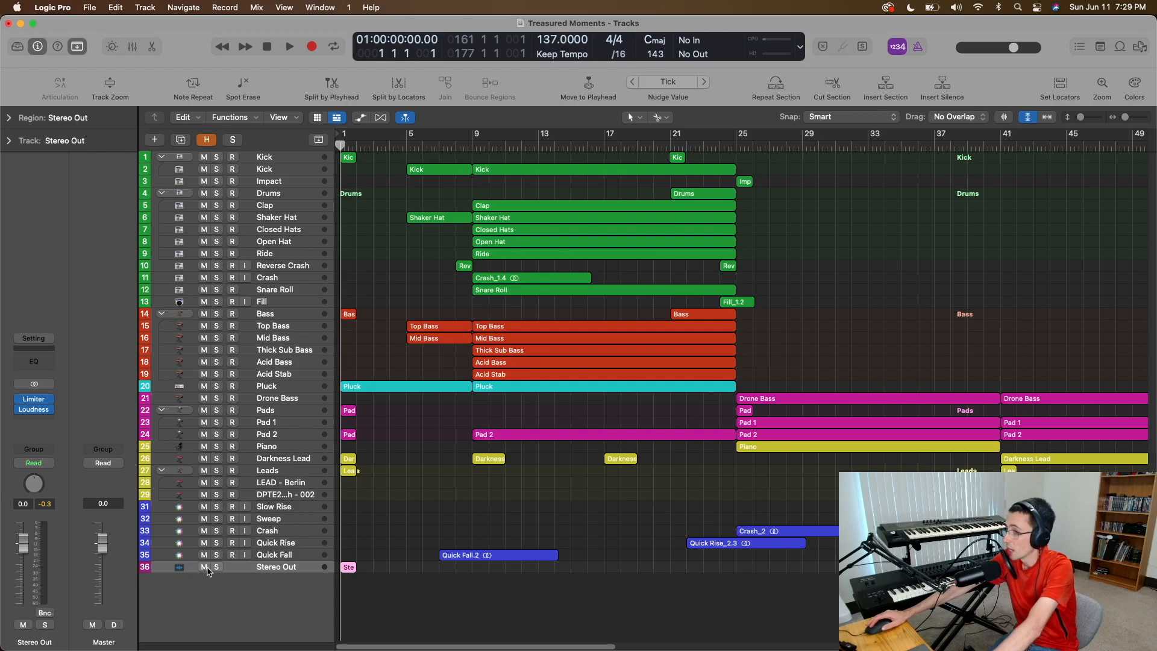
# - Show track automation and display the Volume parameter on the Stereo Out track
pyautogui.click(1029, 118)
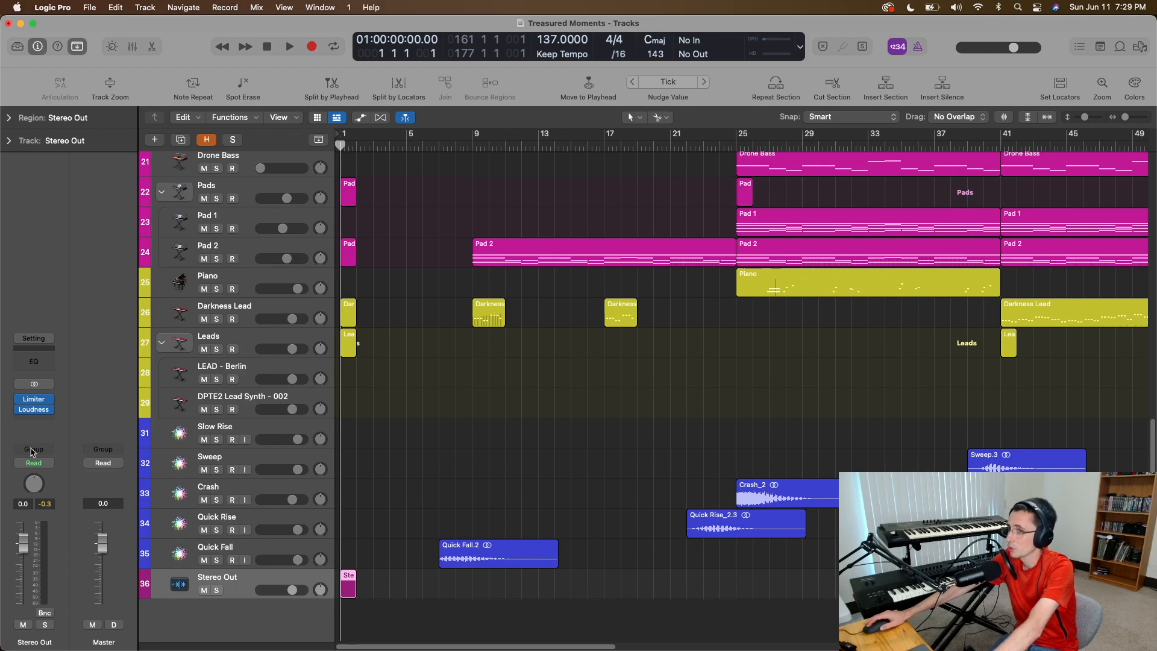
pyautogui.press('a')
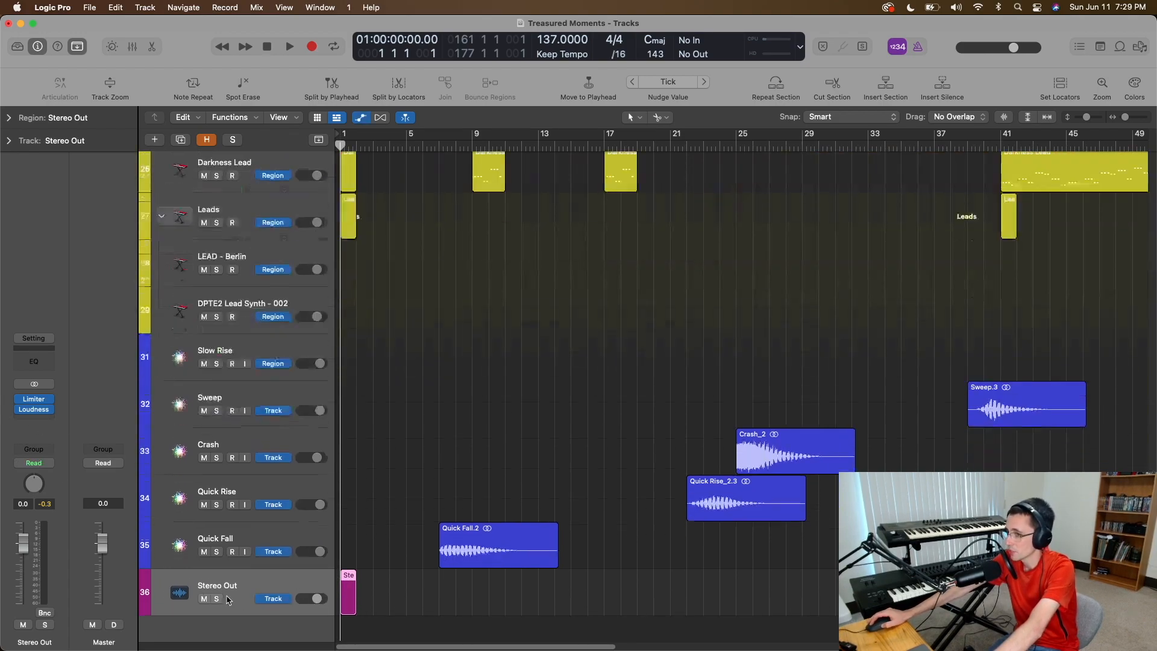
pyautogui.click(269, 610)
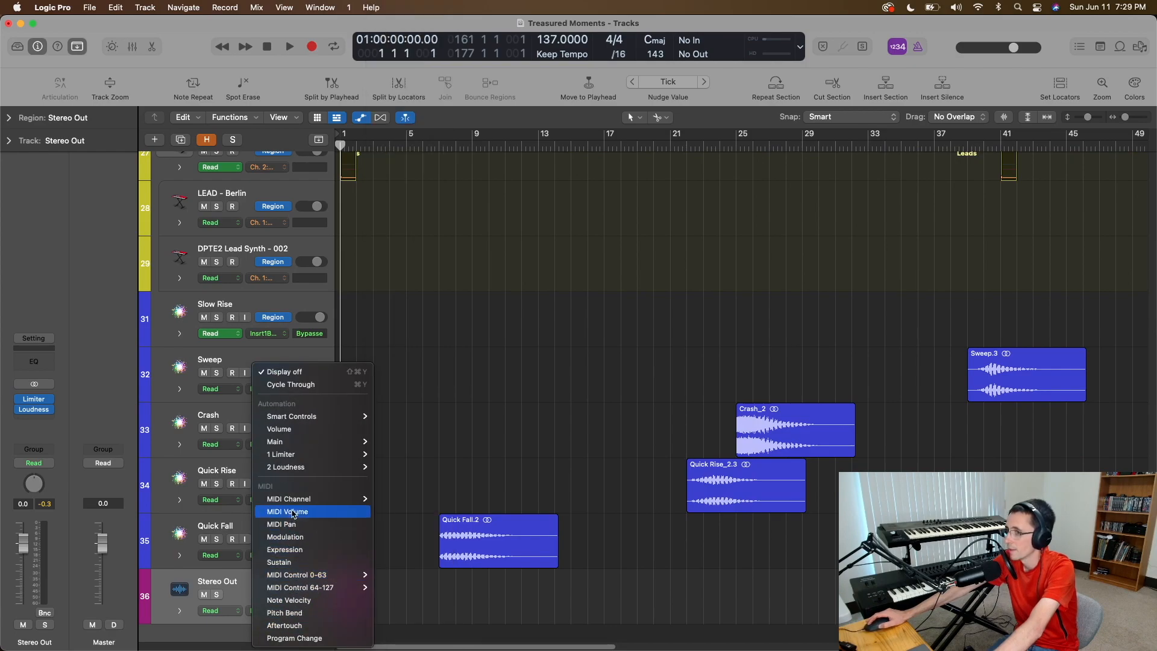
pyautogui.click(295, 429)
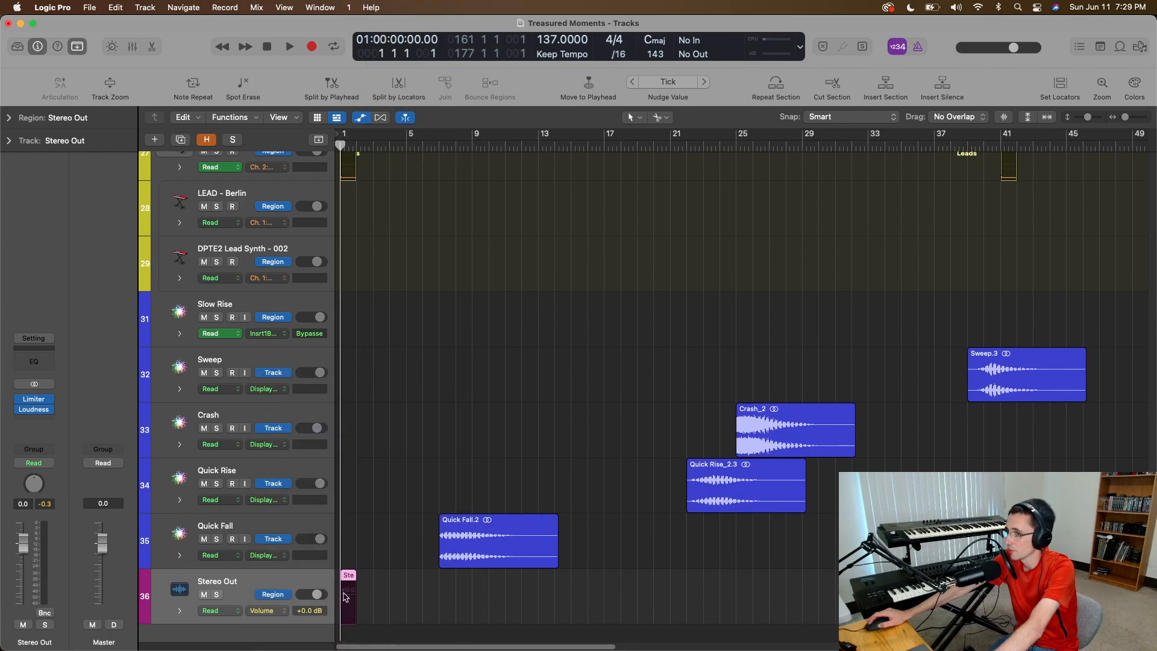
# - Add a Stereo Out volume fade-out at the end of the arrangement, from bar 137 down to silence by bar 142
pyautogui.moveTo(431, 647); pyautogui.dragTo(959, 647)
pyautogui.scroll(10, 965, 560)
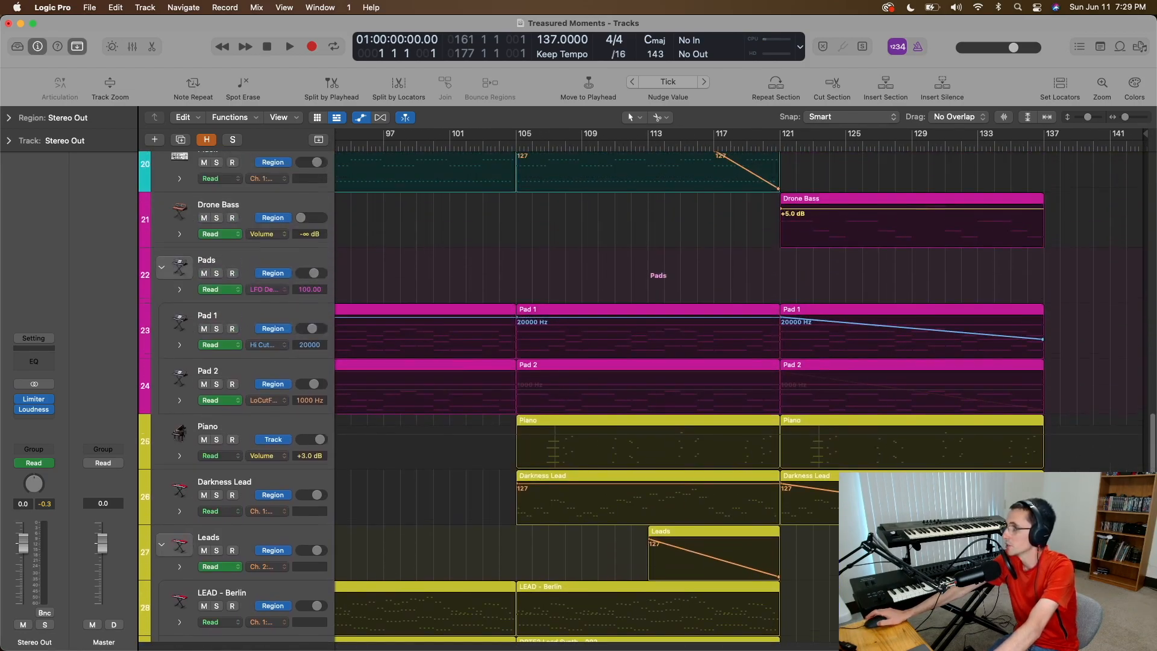
pyautogui.click(1045, 146)
pyautogui.scroll(-10, 1066, 379)
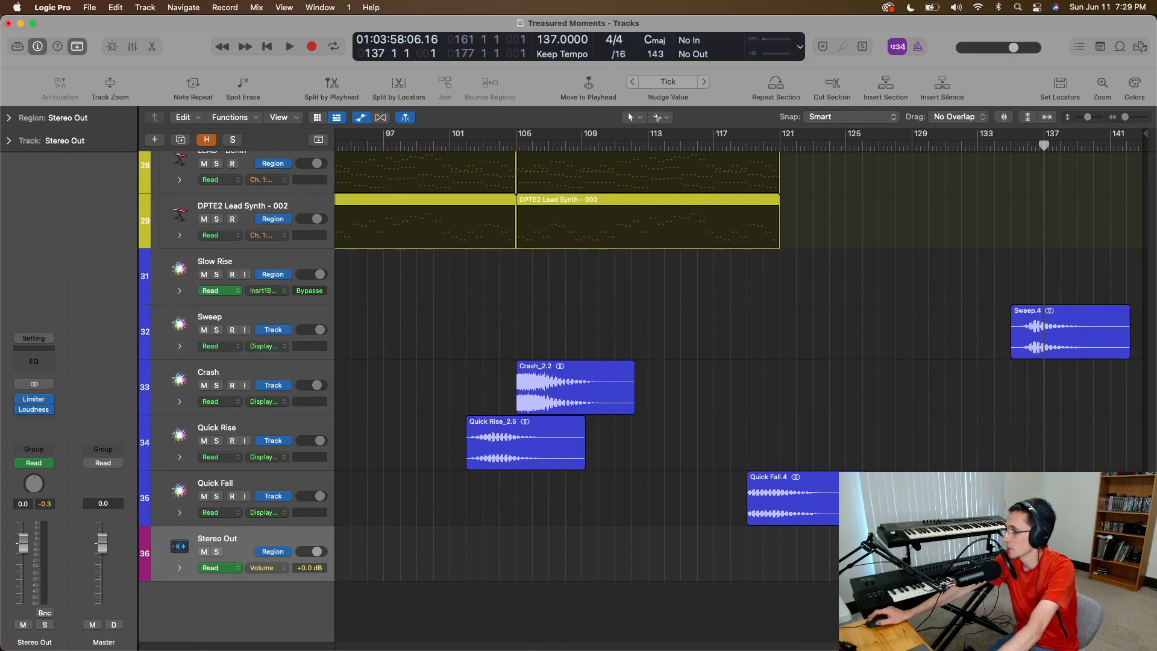
pyautogui.press('space')
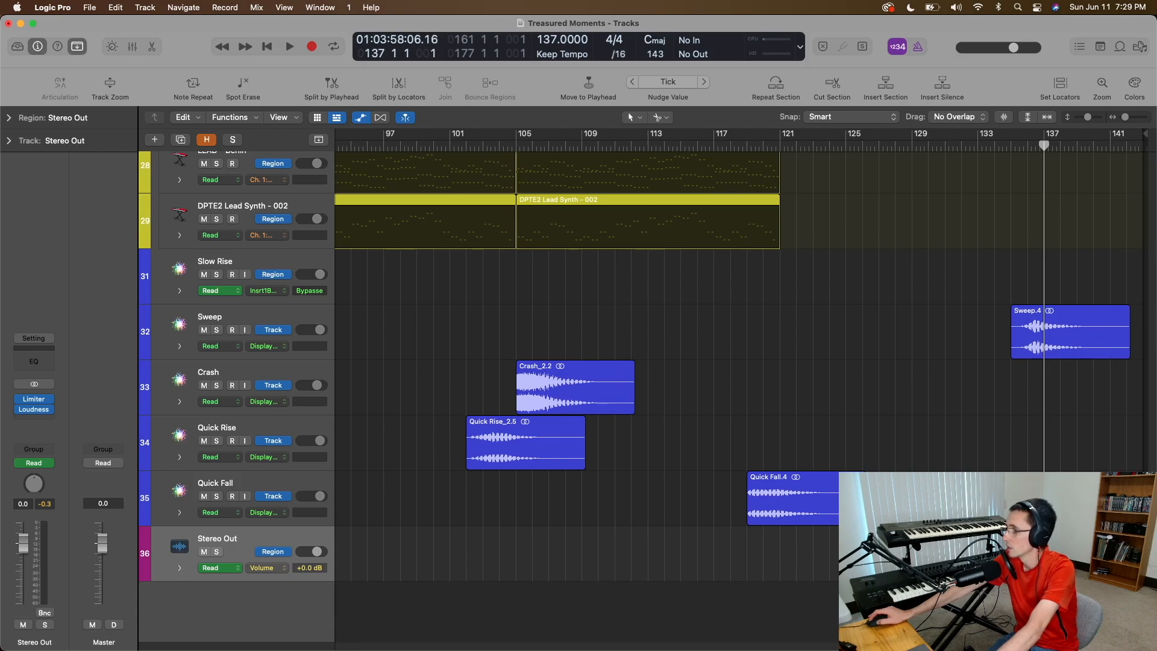
pyautogui.press('space')
pyautogui.press('space')
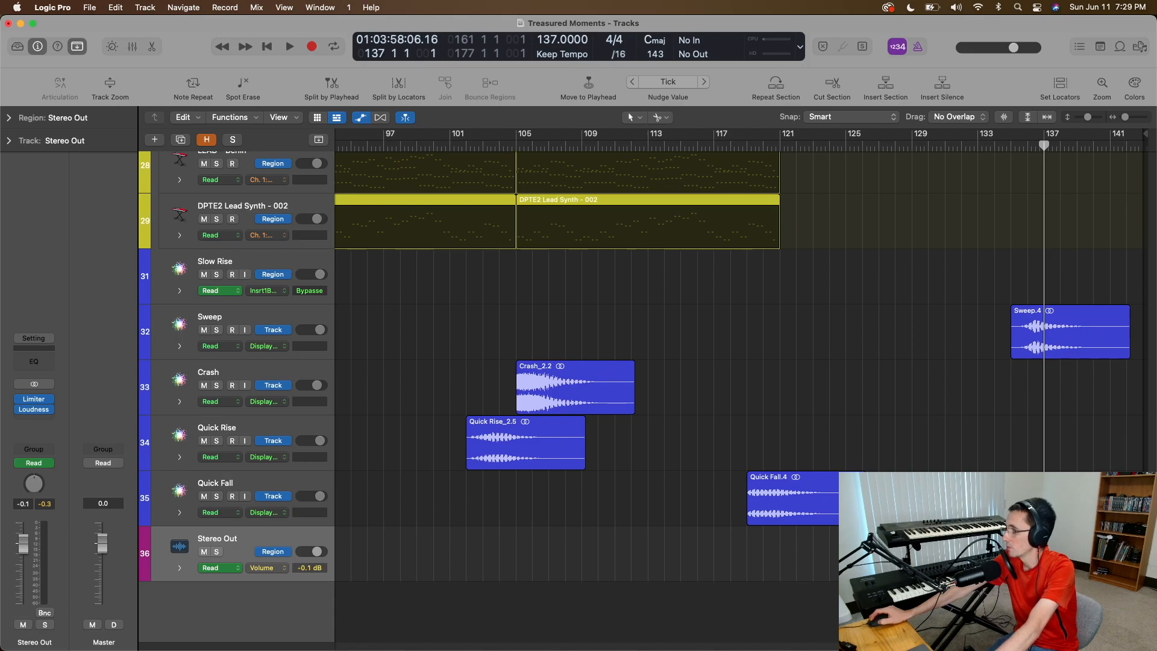
# - Split the last Sweep region at bar 142 and delete the leftover piece after the split
pyautogui.click(1124, 322)
pyautogui.click(1124, 144)
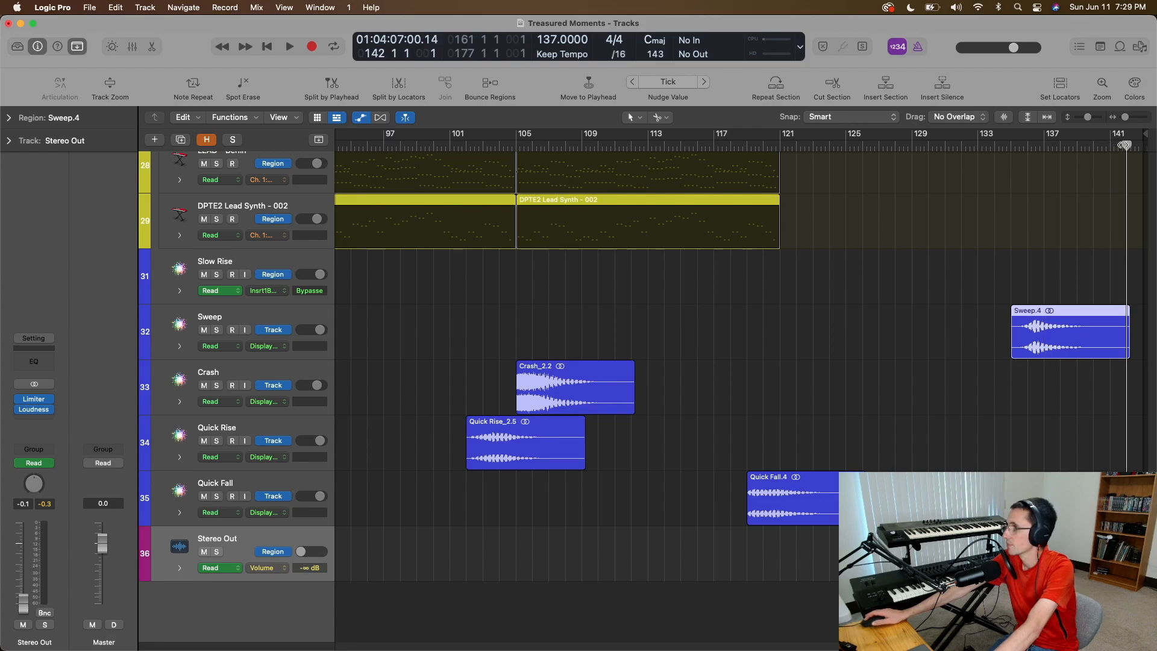
pyautogui.click(1129, 326)
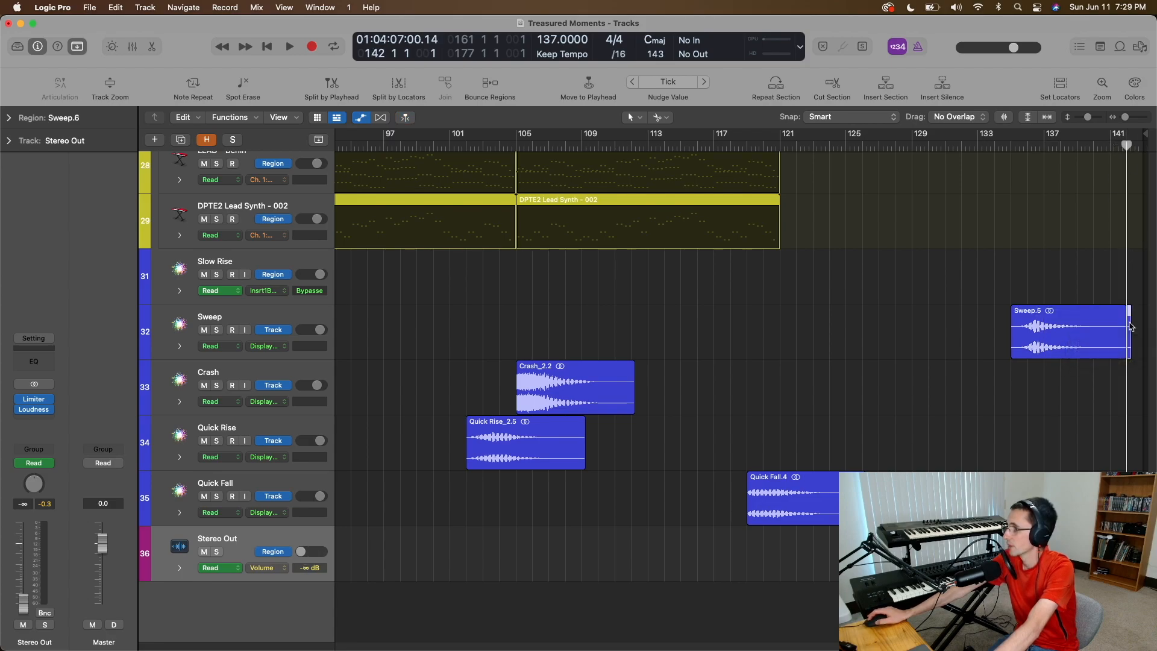
pyautogui.click(1036, 391)
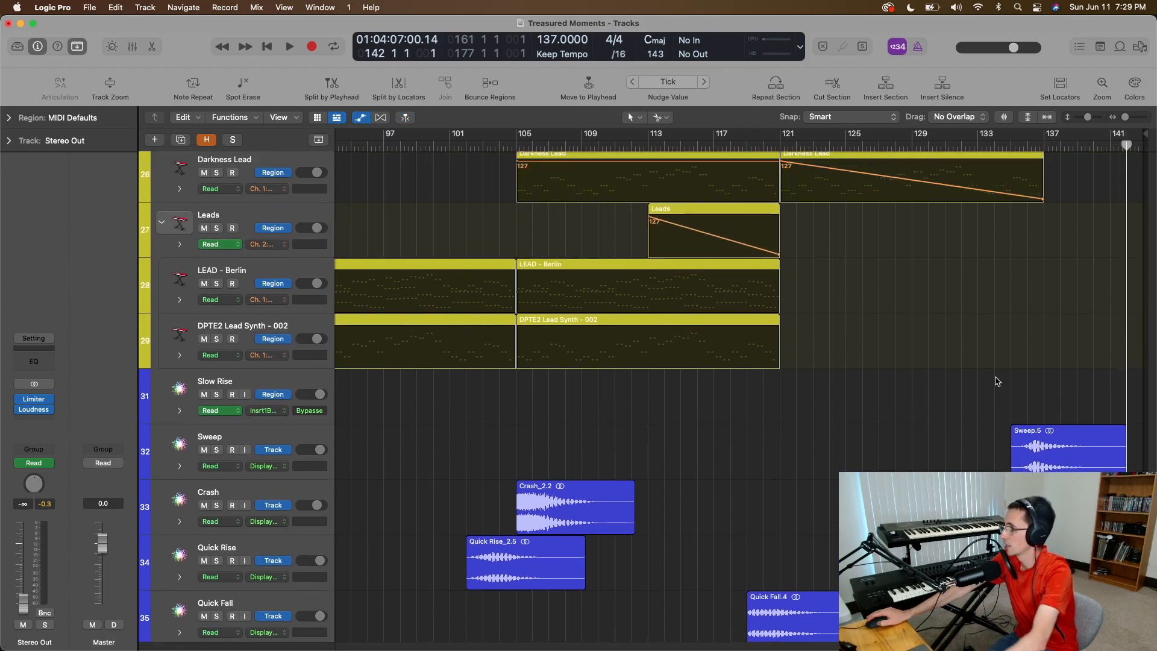
# - Hide the track automation and play the outro from bar 121 to check the fade-out
pyautogui.scroll(5, 995, 383)
pyautogui.scroll(3, 994, 383)
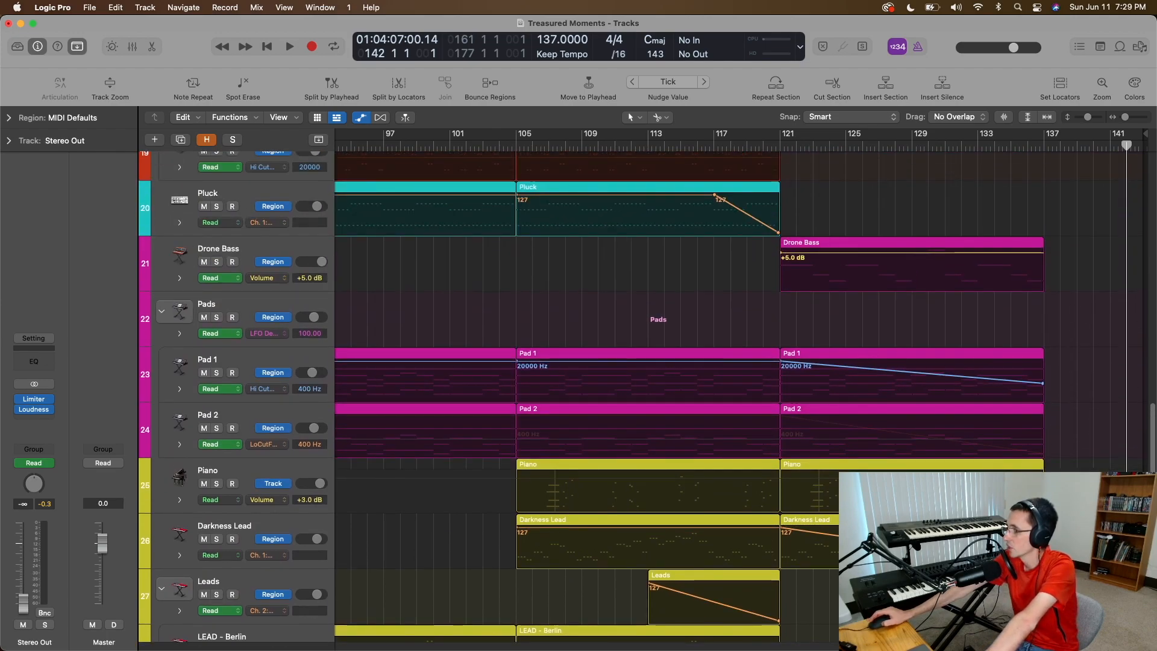
pyautogui.scroll(-3, 811, 488)
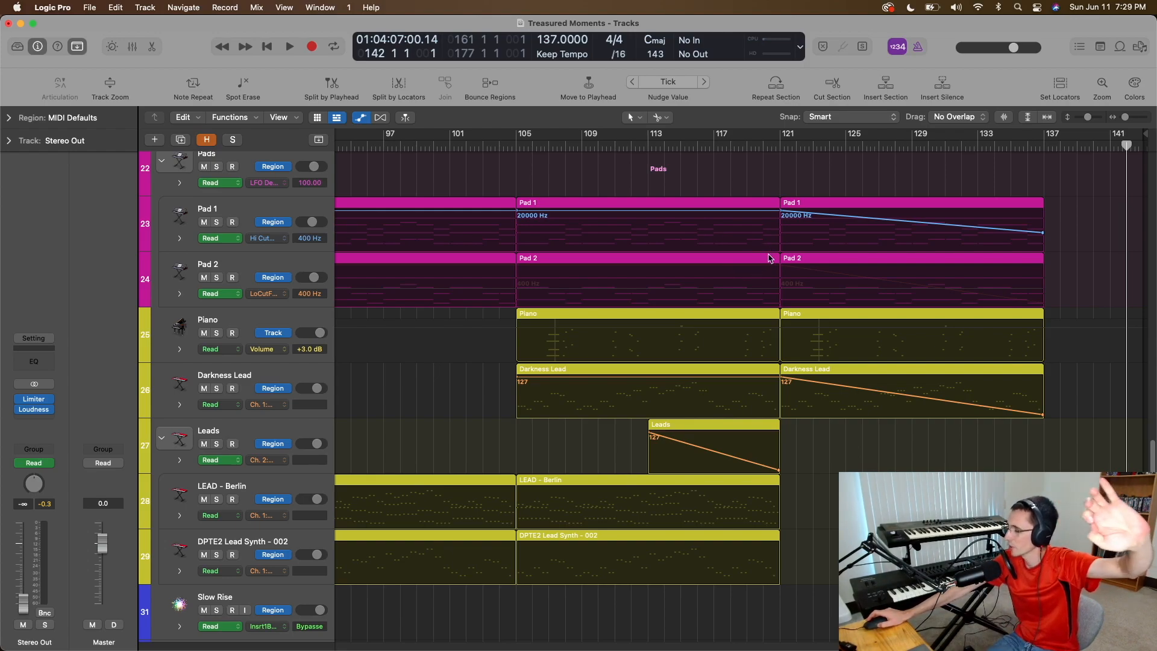
pyautogui.scroll(-10, 763, 287)
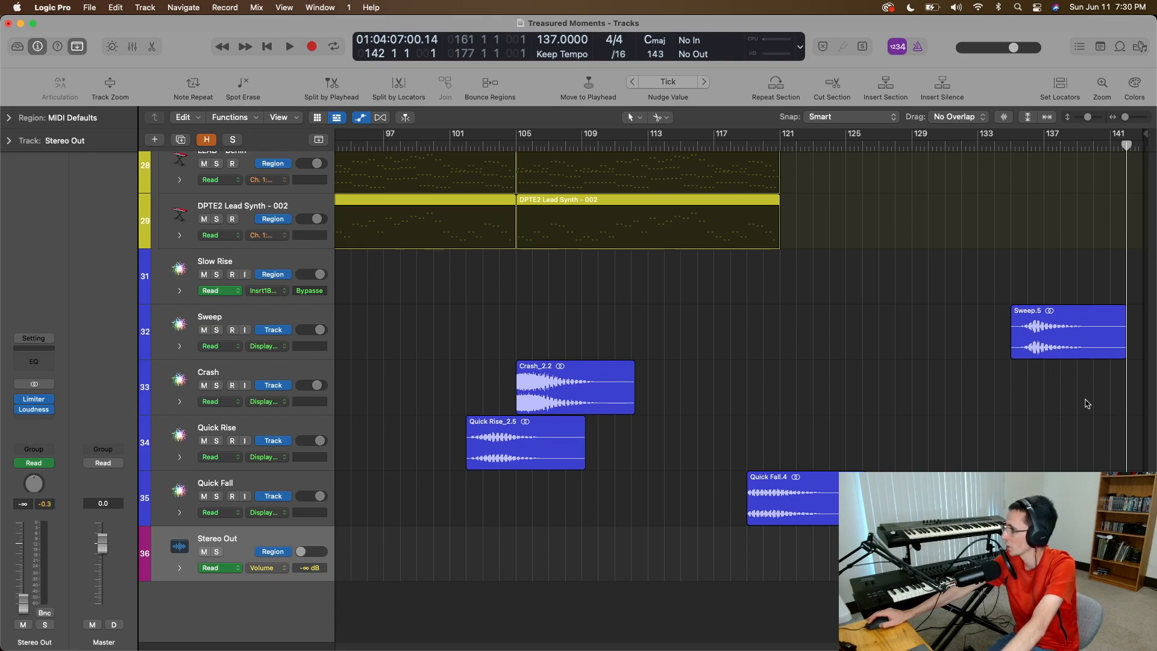
pyautogui.press('a')
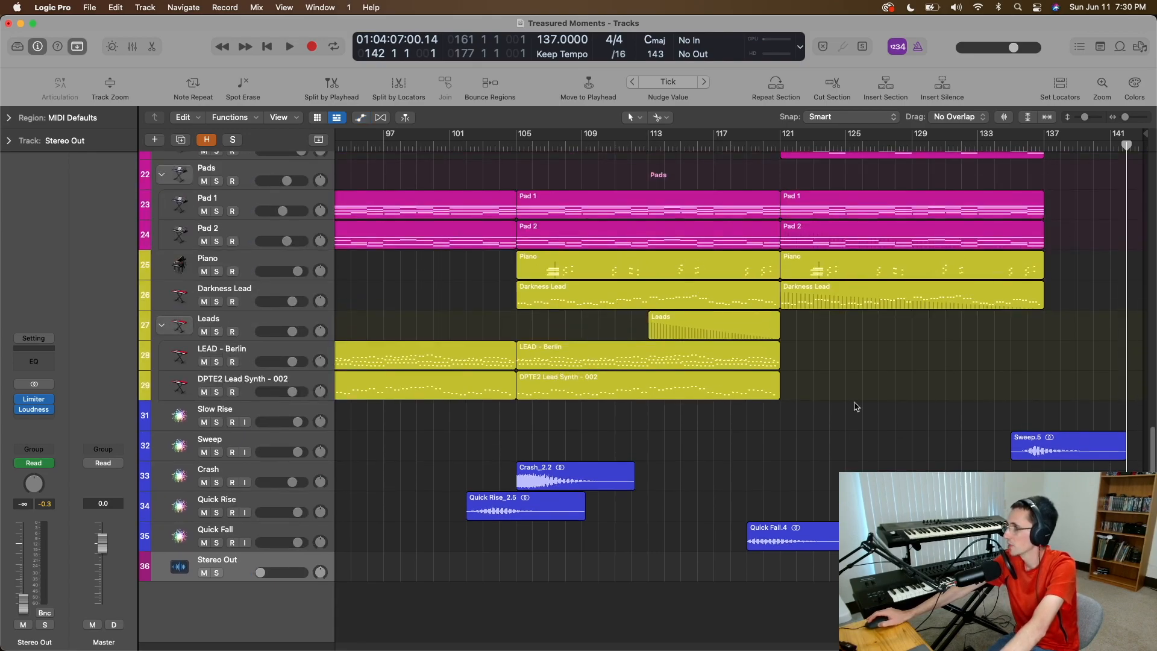
pyautogui.scroll(9, 1047, 277)
pyautogui.scroll(-4, 803, 208)
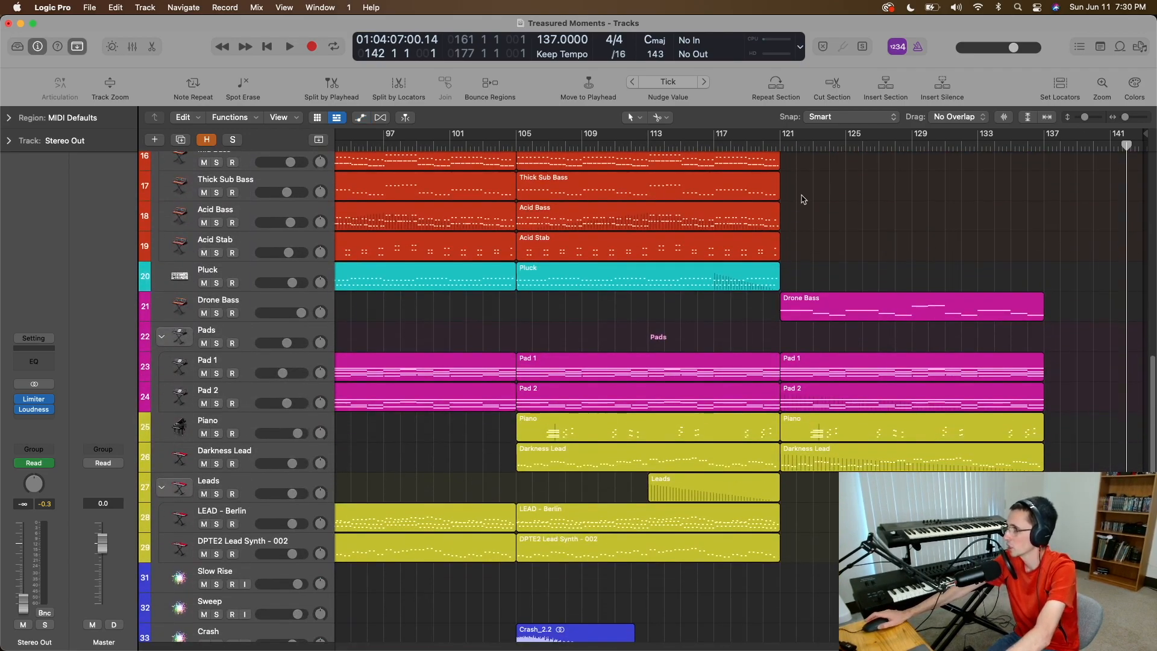
pyautogui.click(783, 147)
pyautogui.press('space')
pyautogui.scroll(-1, 1017, 312)
pyautogui.scroll(-4, 1017, 313)
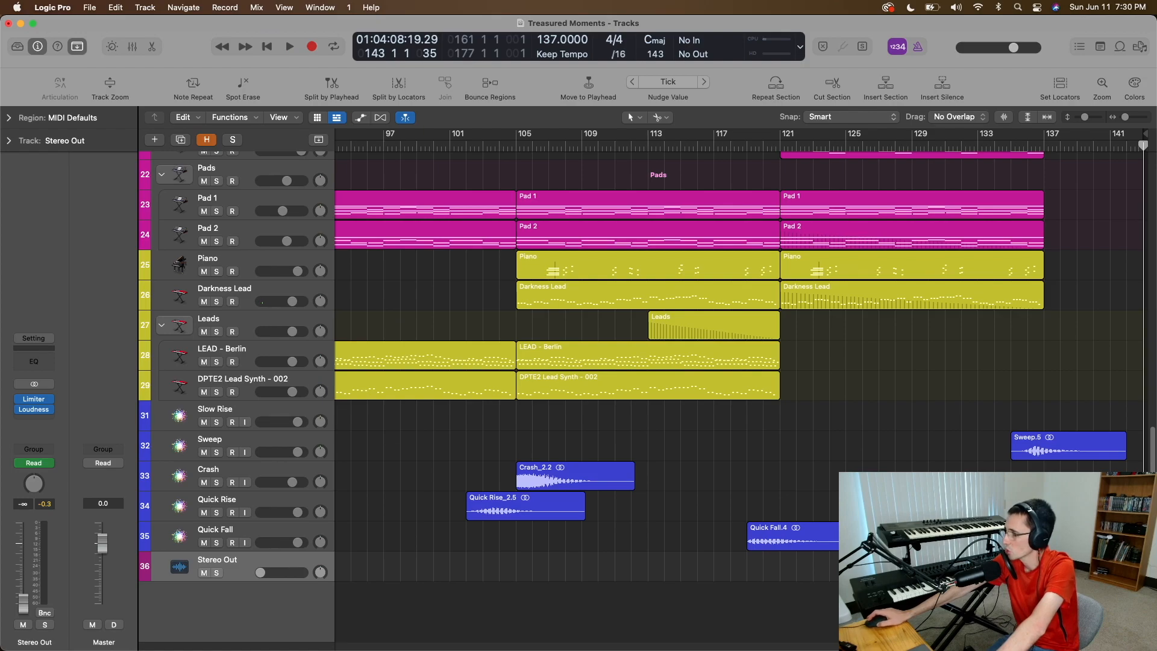
# - Show the track automation and shorten the Stereo Out volume fade-out so it reaches silence by bar 139
pyautogui.press('a')
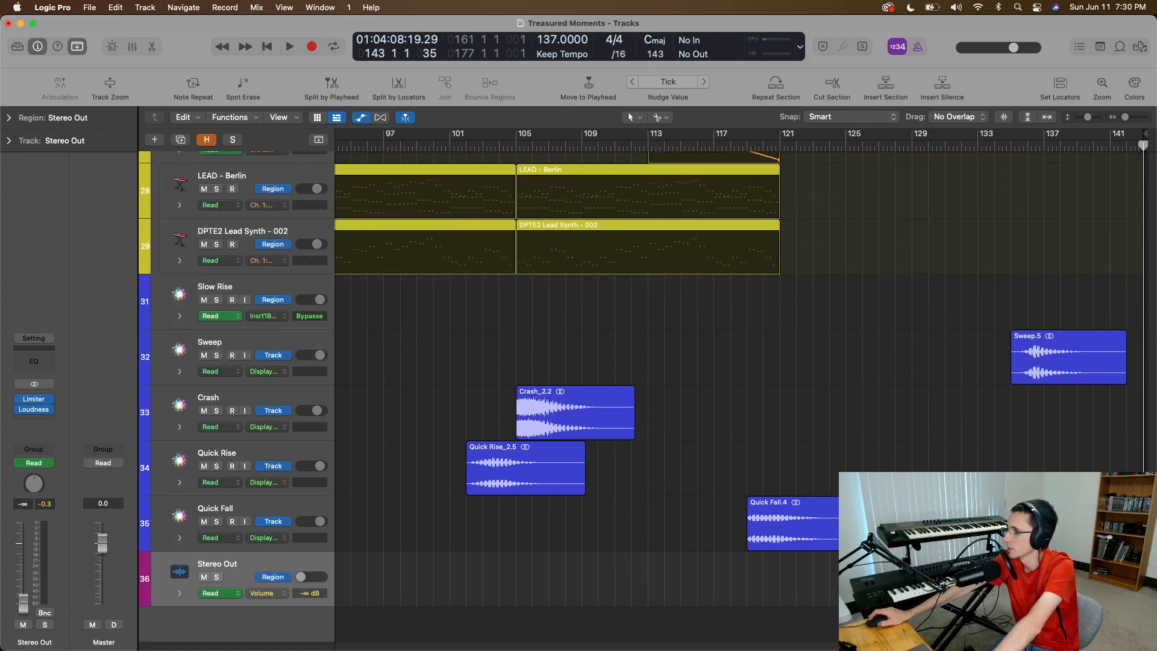
pyautogui.moveTo(1144, 145); pyautogui.dragTo(1110, 145)
pyautogui.moveTo(1095, 135); pyautogui.dragTo(1124, 135)
pyautogui.moveTo(1124, 603); pyautogui.dragTo(1124, 603)
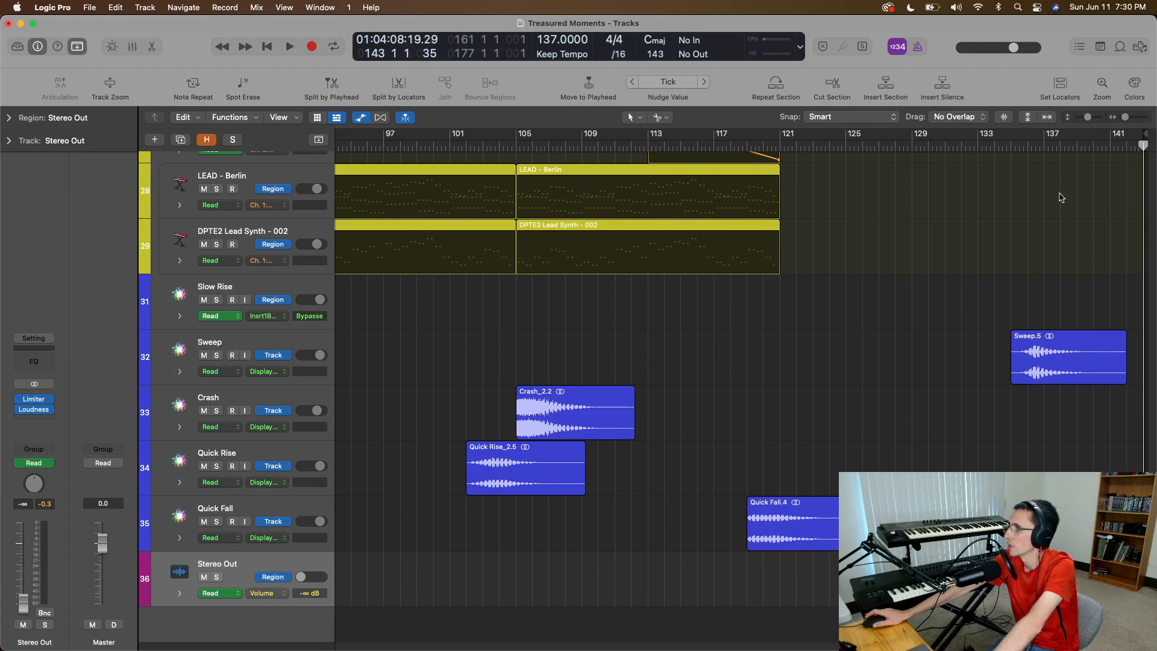
pyautogui.click(1025, 148)
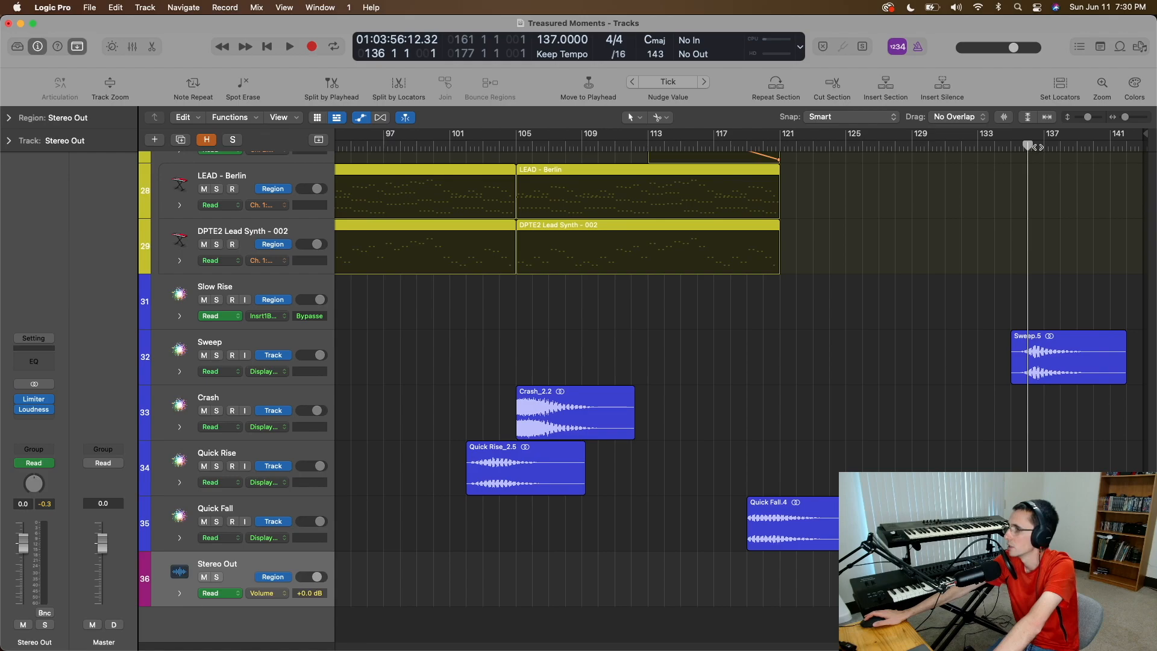
pyautogui.moveTo(1055, 147)
pyautogui.mouseDown()
pyautogui.moveTo(1045, 144)
pyautogui.moveTo(1128, 144)
pyautogui.moveTo(1036, 144)
pyautogui.moveTo(1076, 146)
pyautogui.mouseUp()
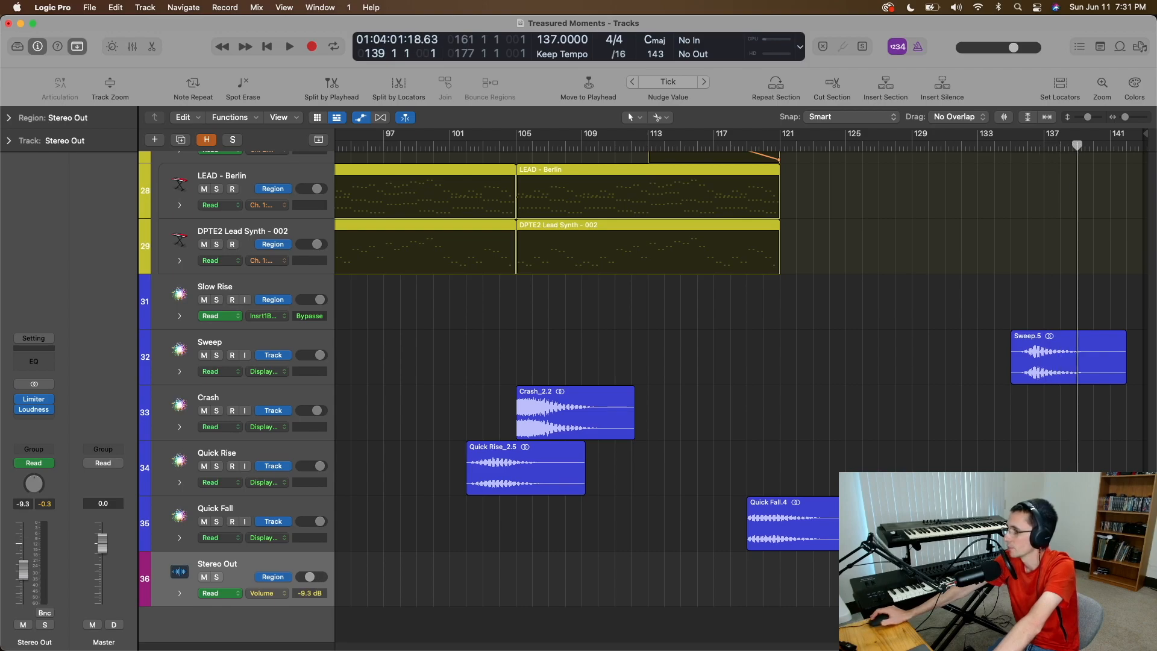
pyautogui.moveTo(1076, 145); pyautogui.dragTo(1078, 146)
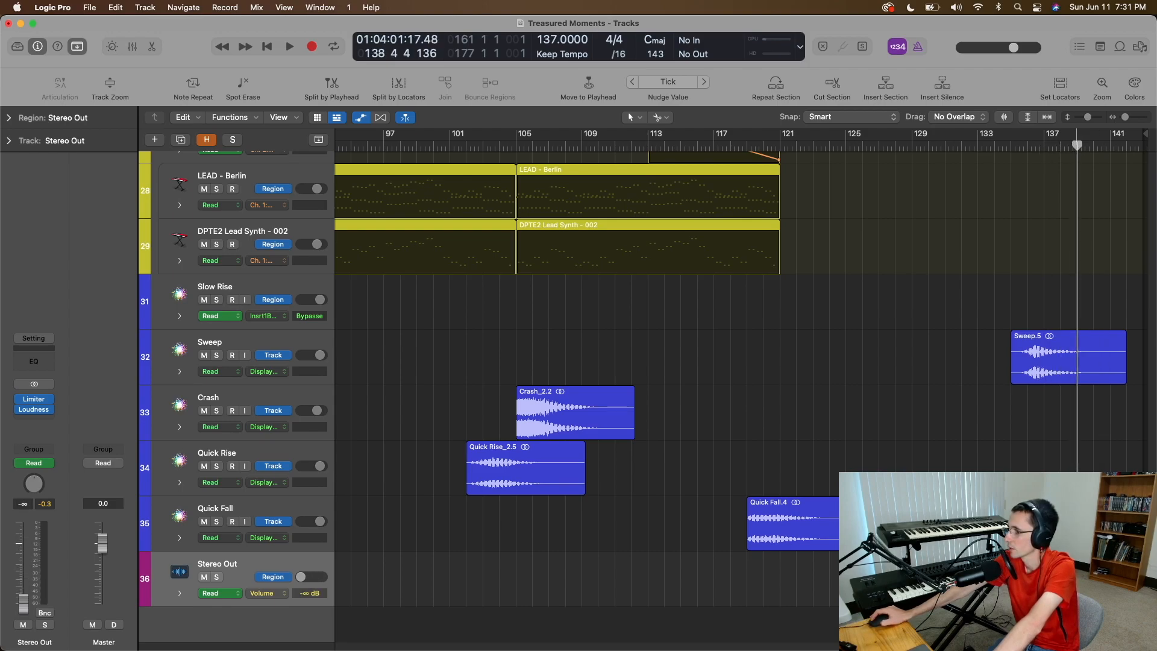
# - Hide the track automation and play the ending from bar 129 to judge the shortened fade-out
pyautogui.press('a')
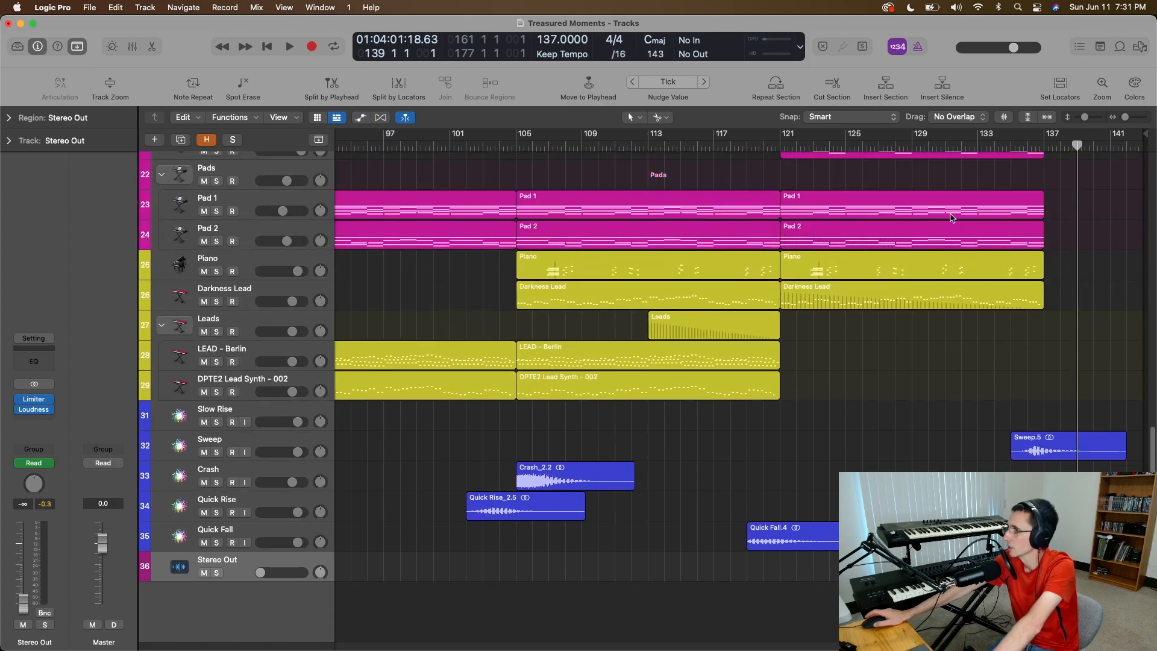
pyautogui.click(911, 148)
pyautogui.press('space')
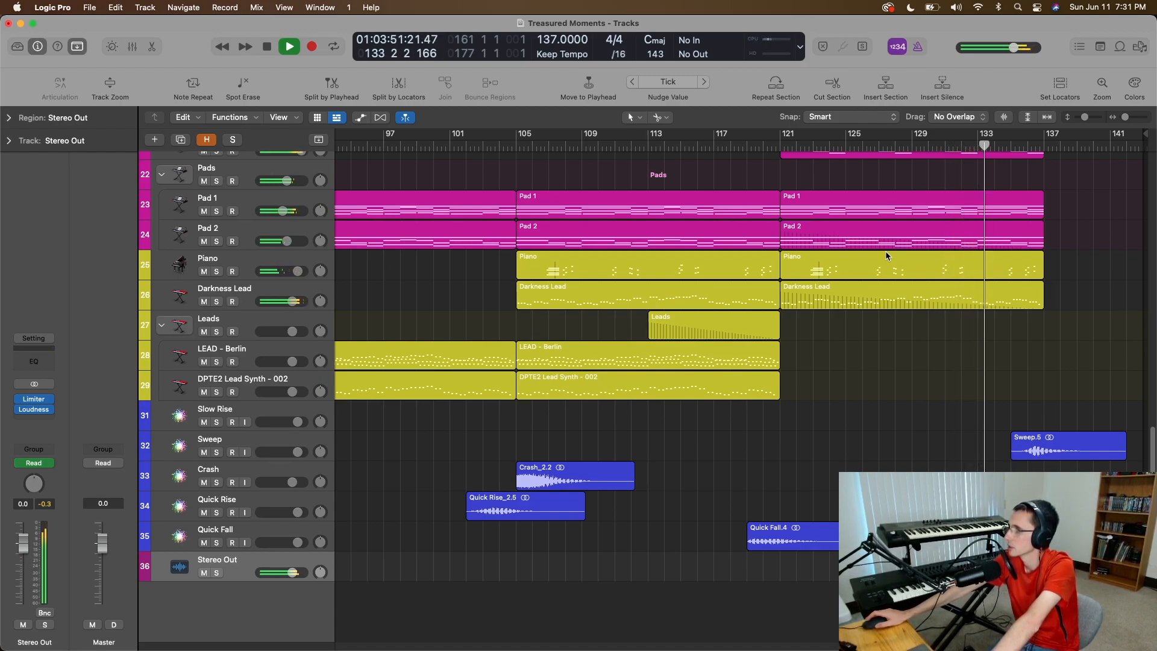
pyautogui.scroll(5, 922, 332)
pyautogui.scroll(-5, 923, 333)
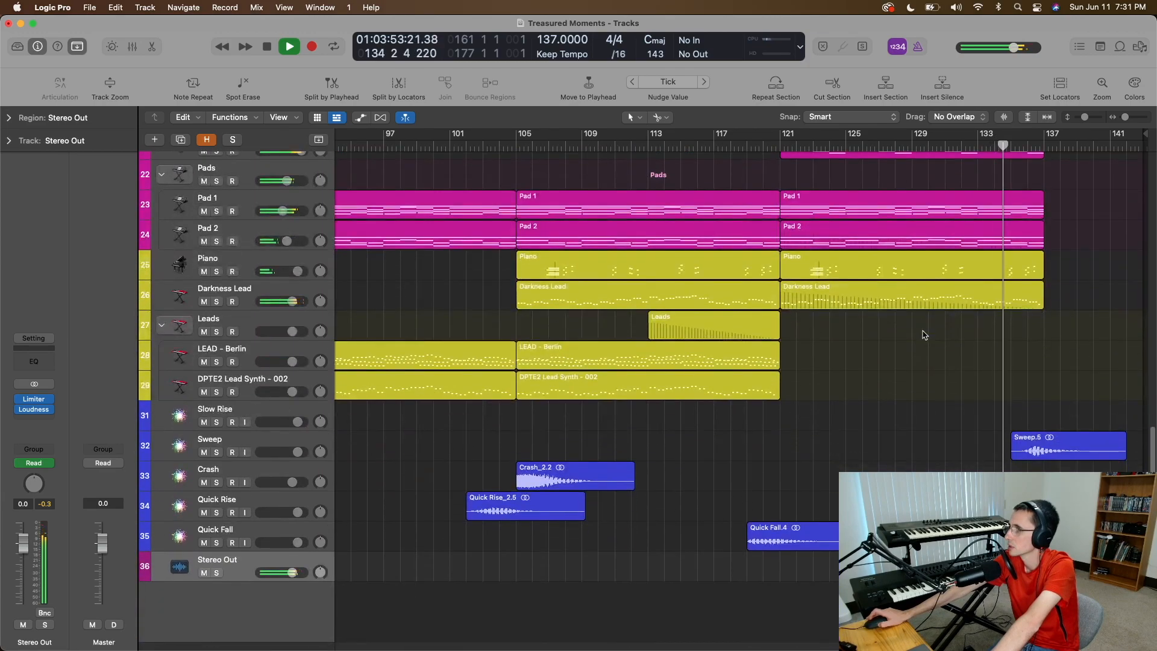
pyautogui.scroll(5, 922, 334)
pyautogui.scroll(-5, 924, 335)
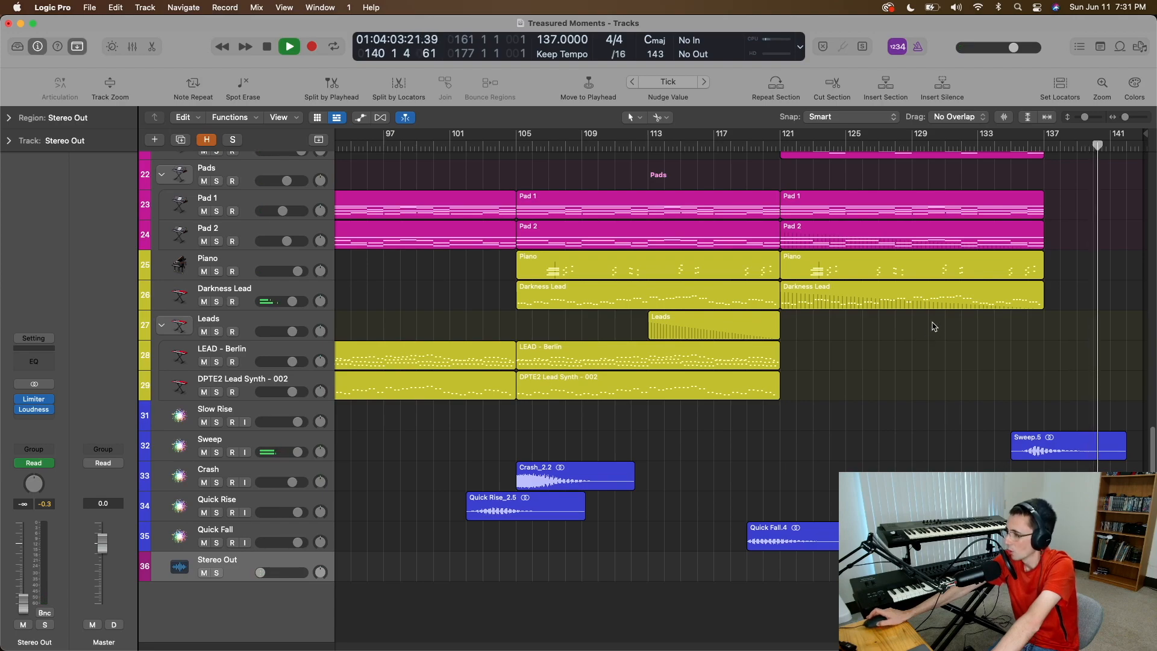
pyautogui.press('space')
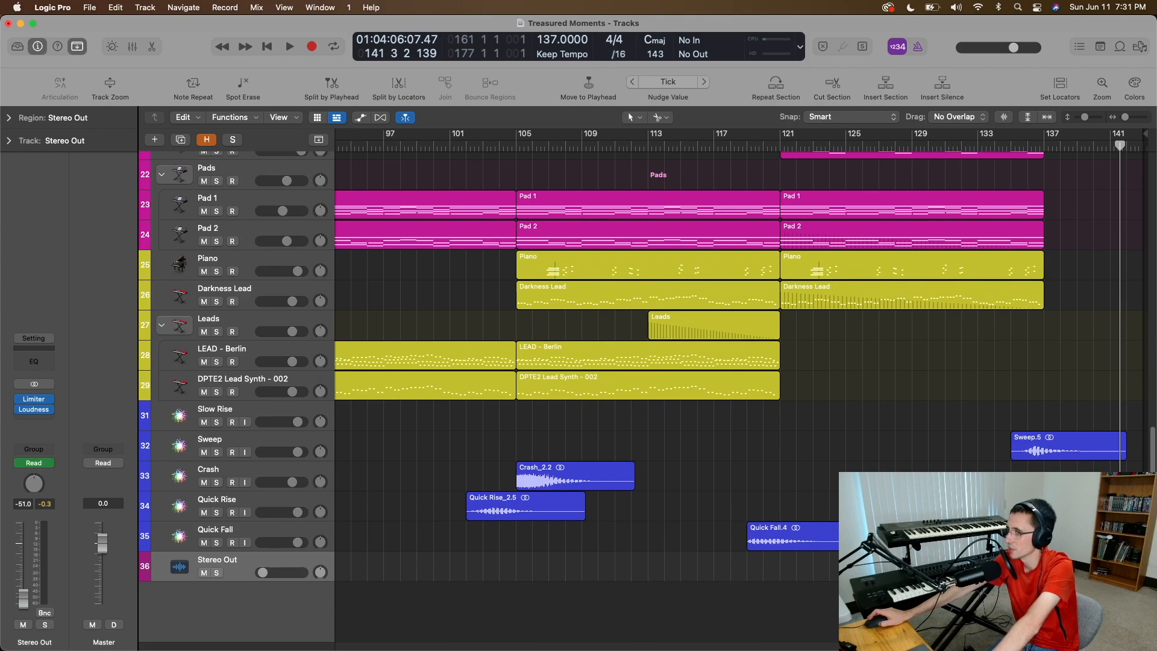
# - Play the fade-out from bar 137 and check the automation mode of the Stereo Out channel
pyautogui.click(1044, 146)
pyautogui.press('space')
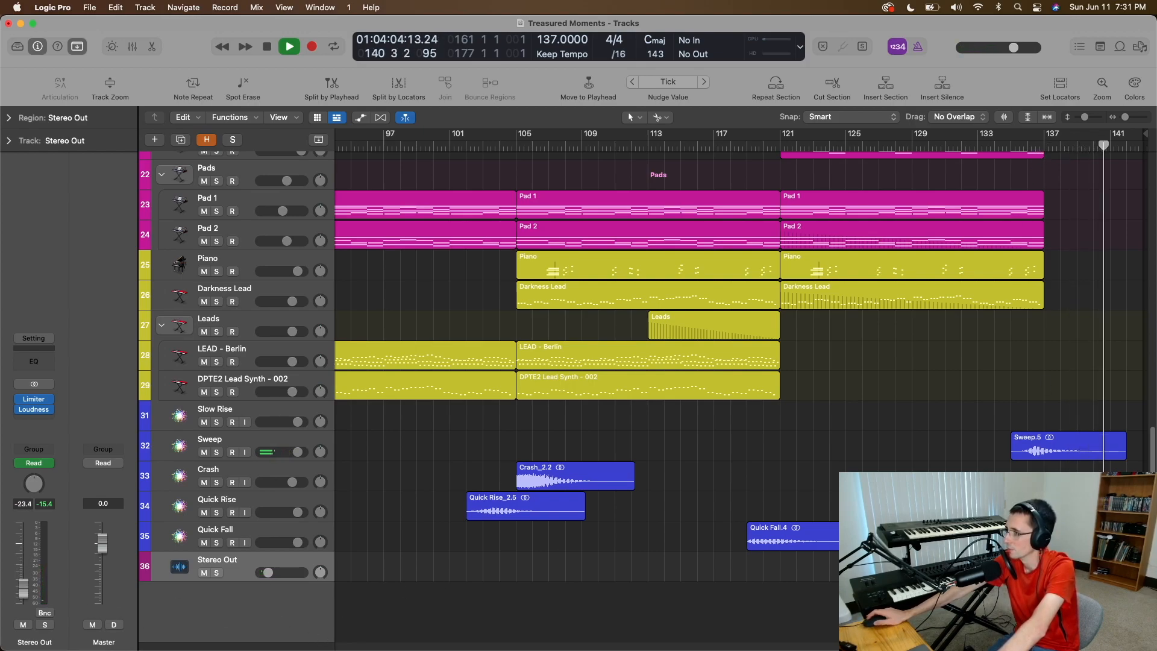
pyautogui.click(34, 463)
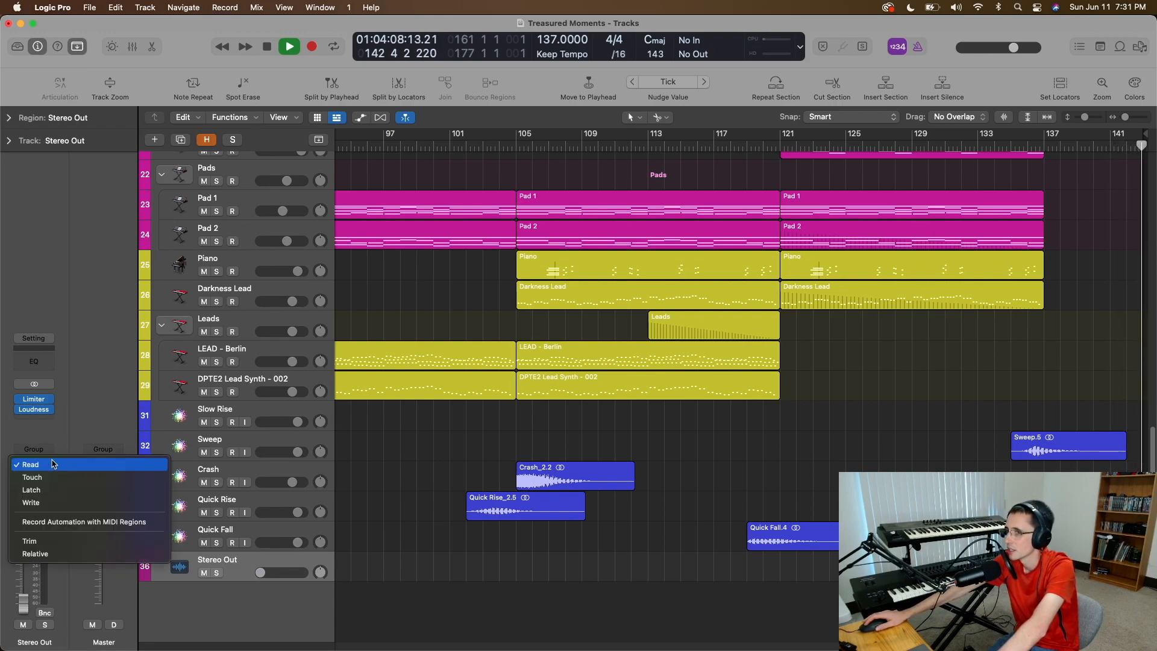
pyautogui.click(64, 423)
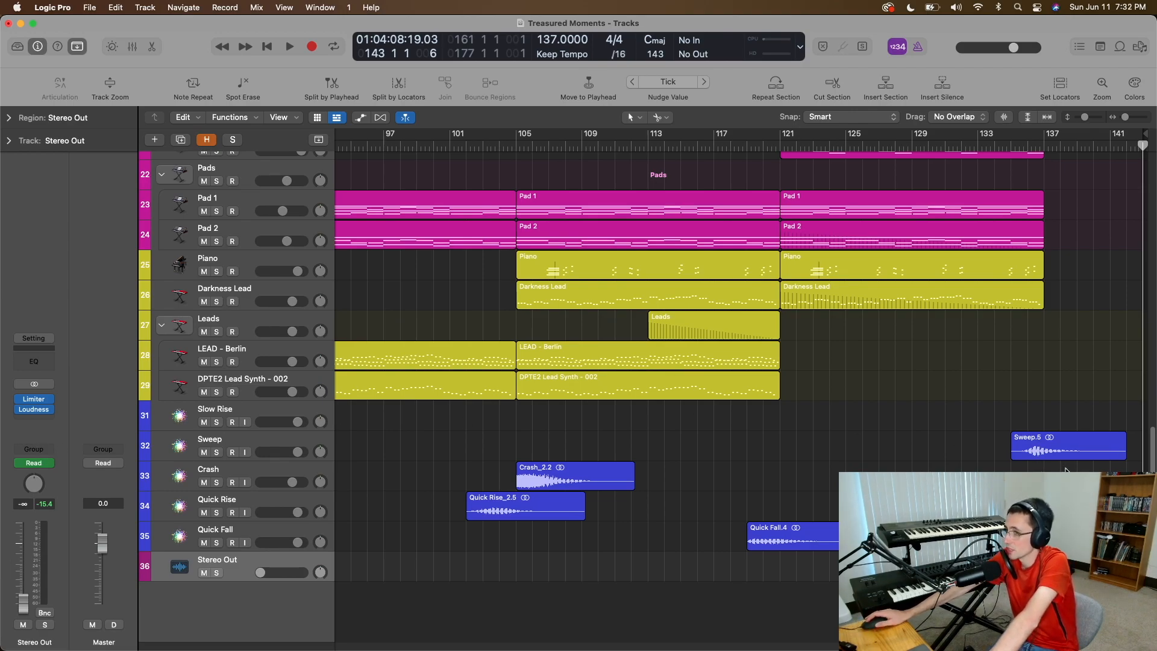
# - Copy the one-bar Pads region at bar 25 with its automation to bar 121 on the Pads track
pyautogui.scroll(10, 1067, 392)
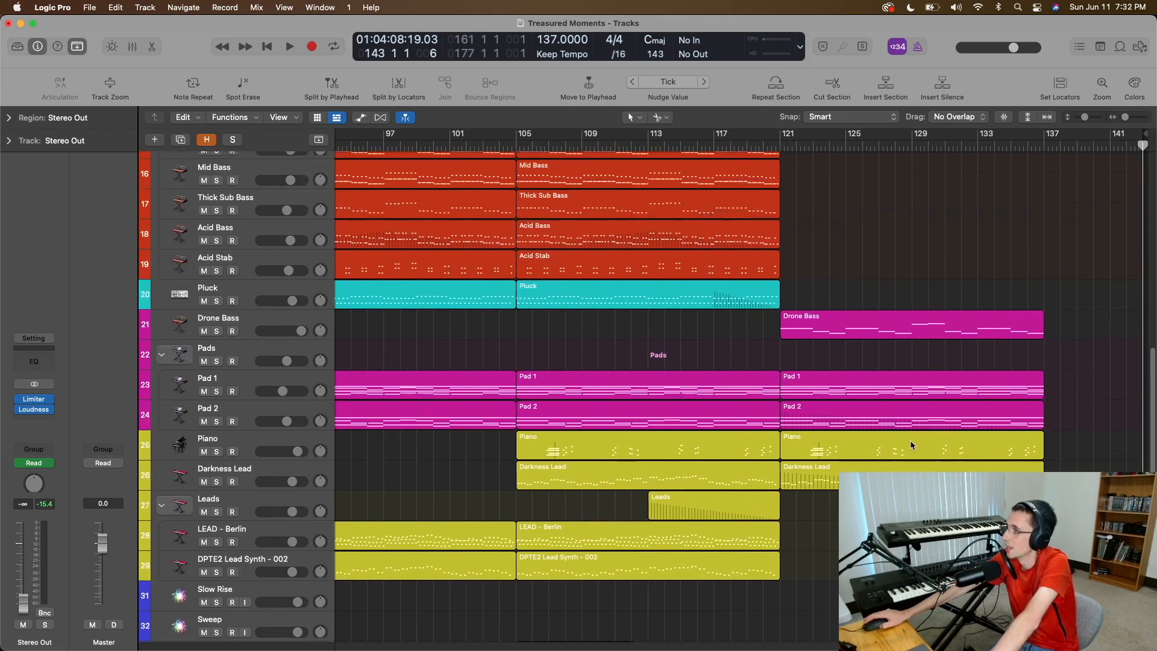
pyautogui.hscroll(-15, 891, 456)
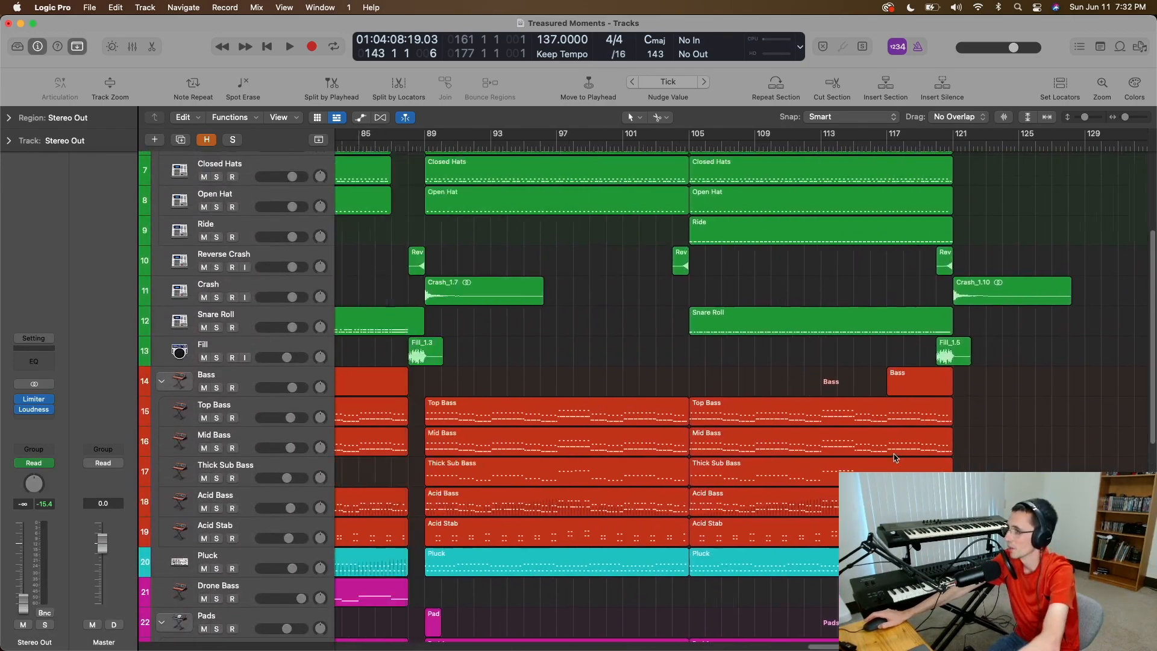
pyautogui.hscroll(12, 743, 441)
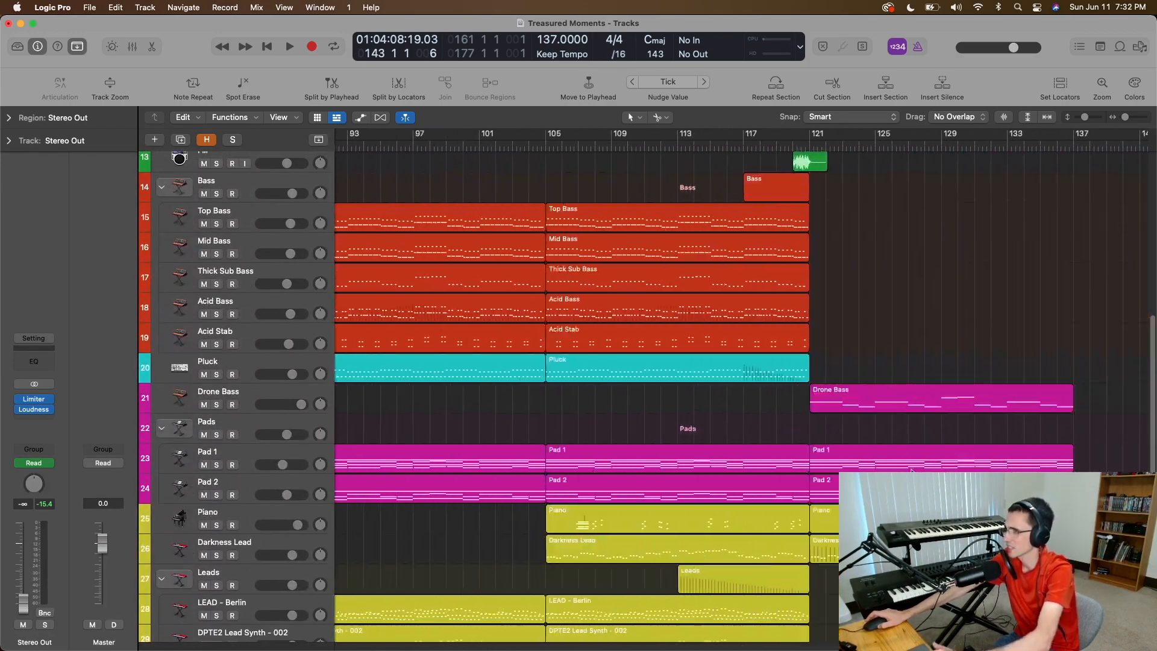
pyautogui.press('a')
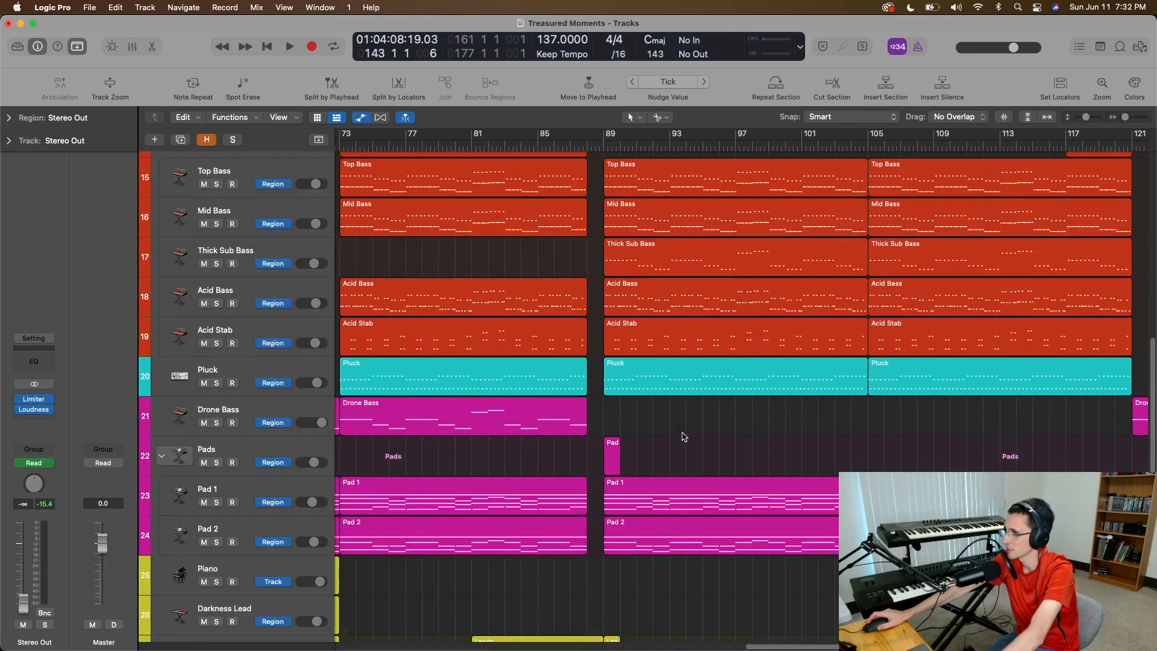
pyautogui.scroll(-2, 687, 460)
pyautogui.hscroll(8, 663, 470)
pyautogui.hscroll(-15, 713, 458)
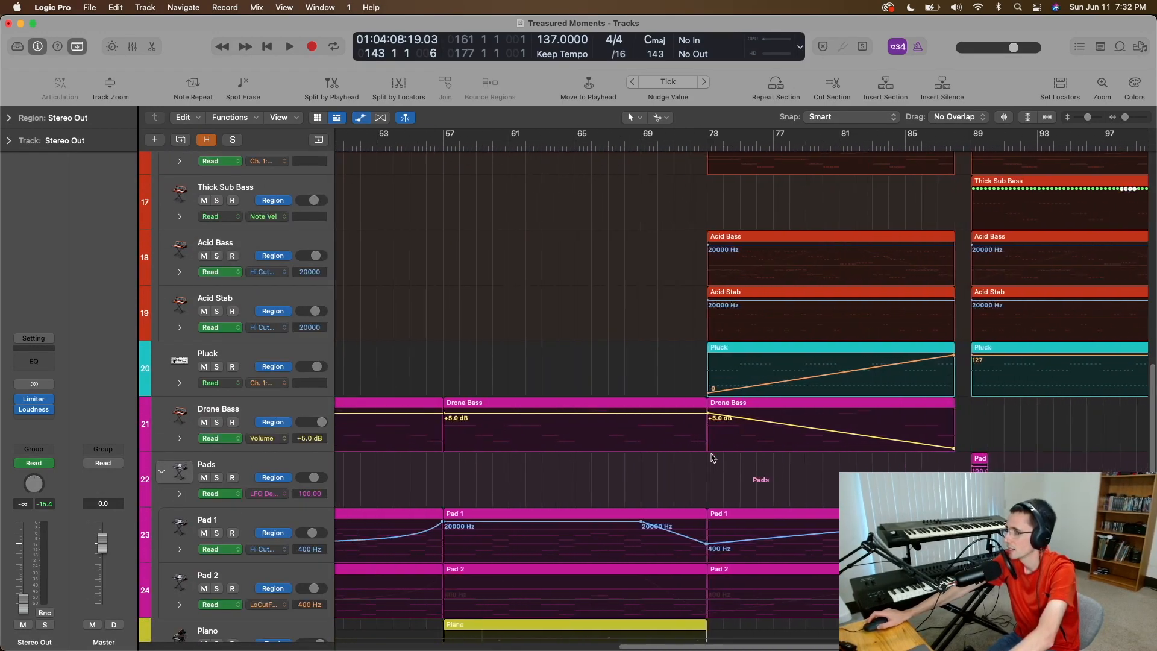
pyautogui.press('a')
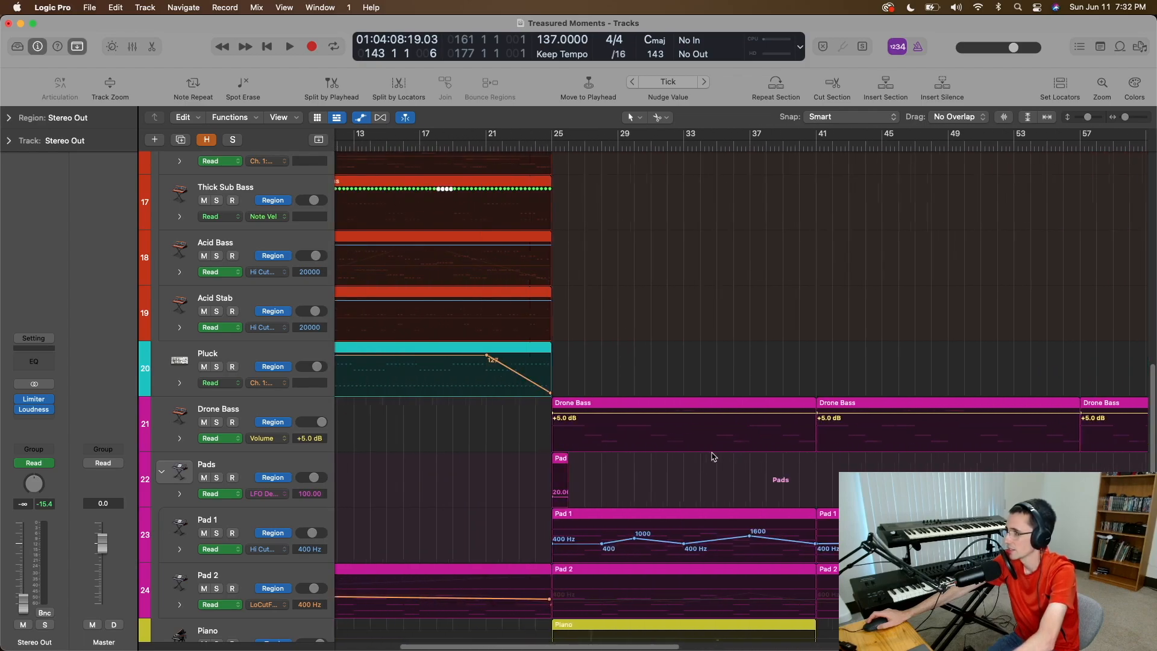
pyautogui.hscroll(-5, 712, 457)
pyautogui.moveTo(560, 447); pyautogui.dragTo(793, 443)
pyautogui.hscroll(15, 562, 449)
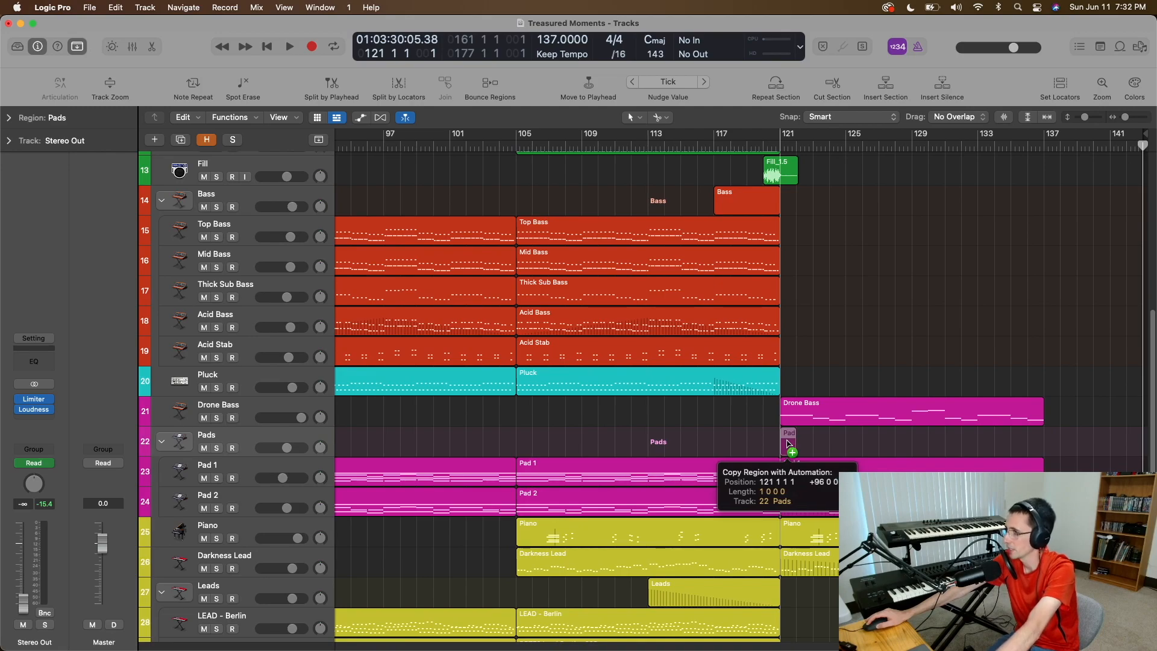
pyautogui.moveTo(788, 445); pyautogui.dragTo(789, 446)
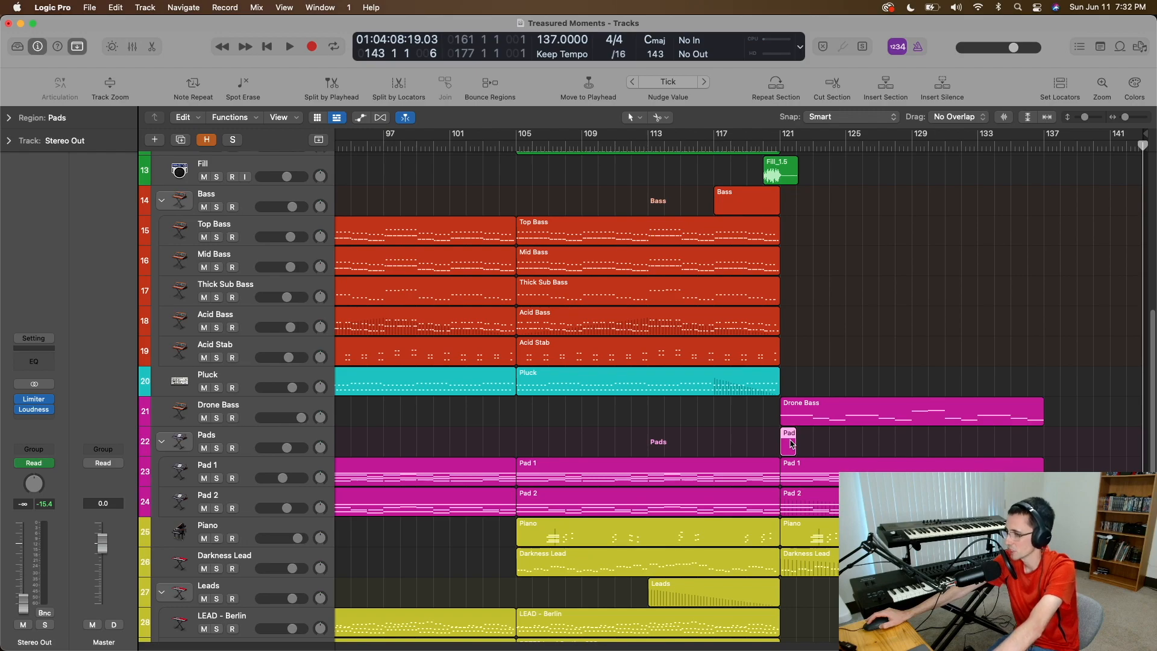
# - Play the transition into the outro from bar 119 to check the copied Pads region in context
pyautogui.press('a')
pyautogui.press('a')
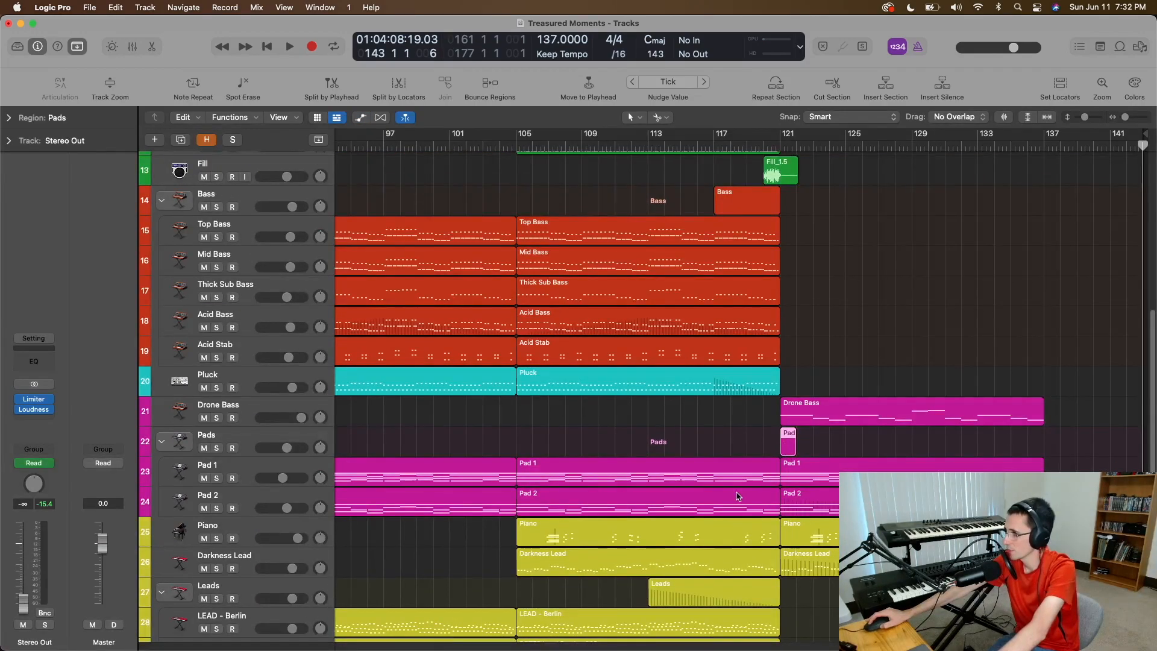
pyautogui.click(750, 146)
pyautogui.press('space')
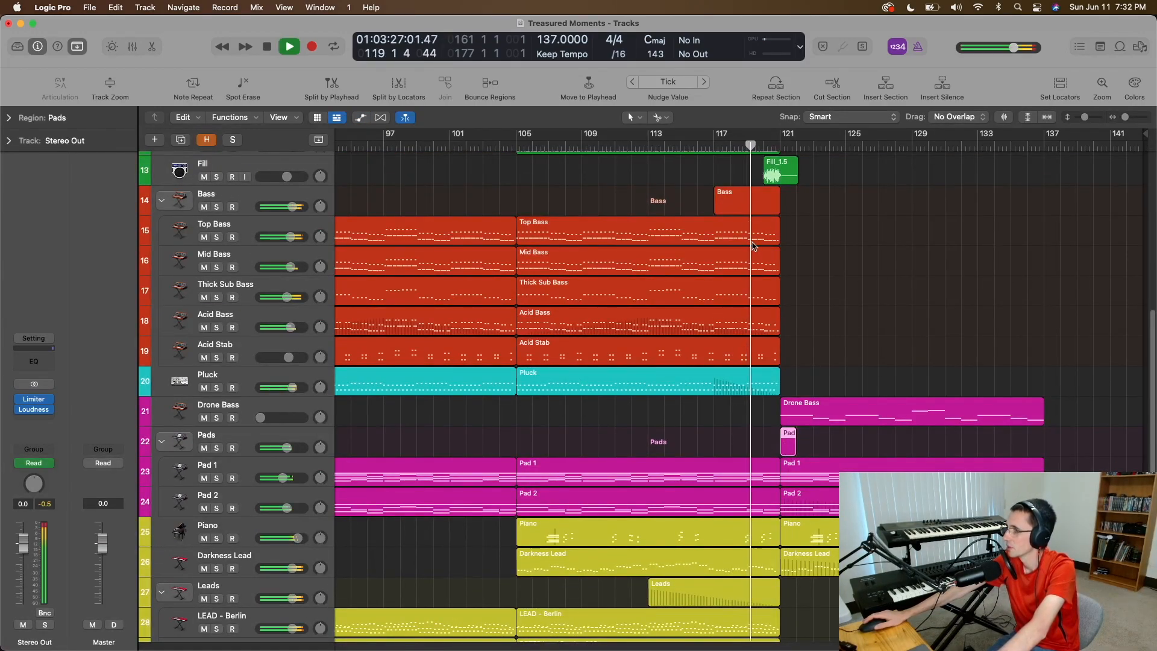
pyautogui.scroll(-5, 884, 454)
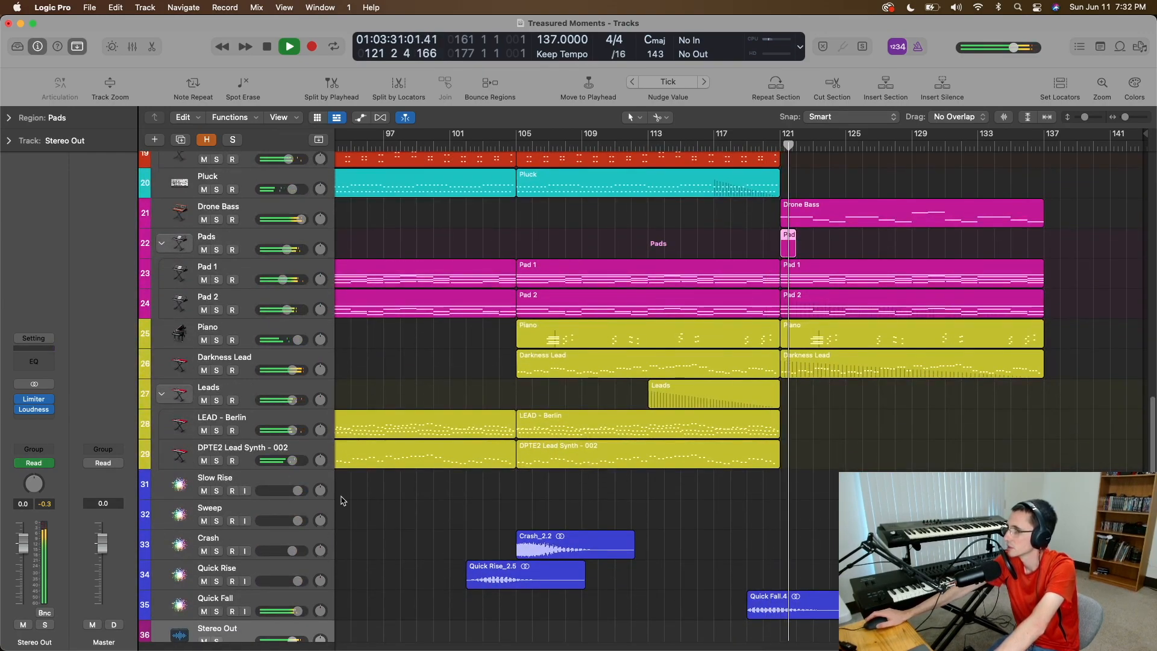
pyautogui.scroll(-2, 368, 574)
# - Undo the last edit and place the playhead at bar 142
pyautogui.press('super+z')
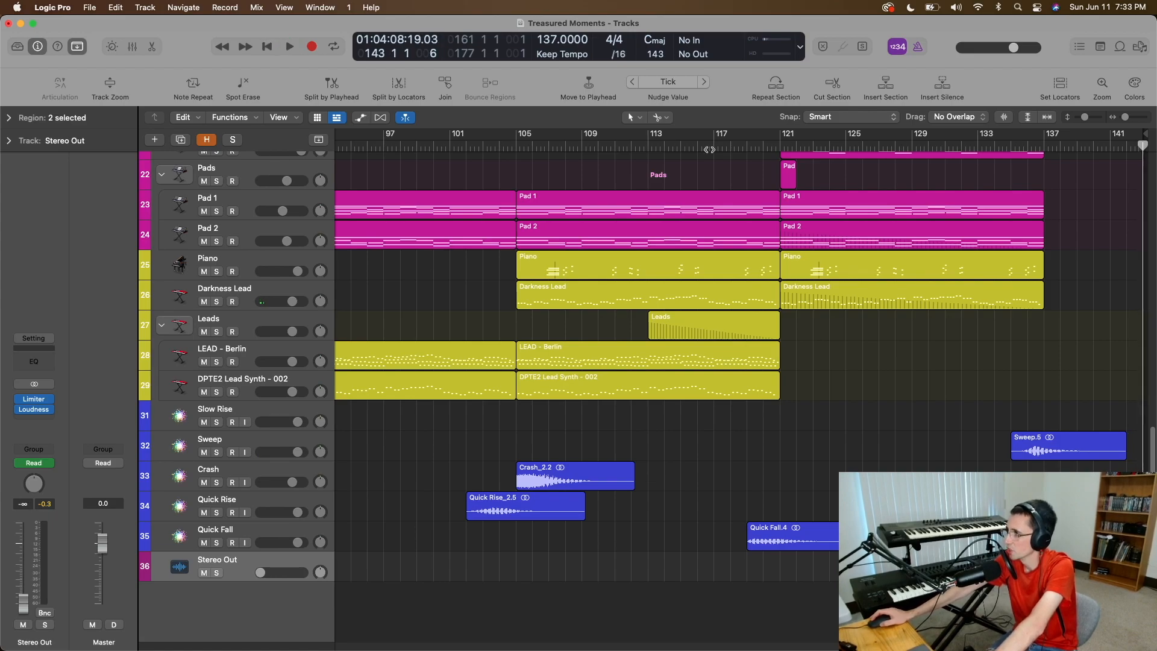
pyautogui.click(1127, 145)
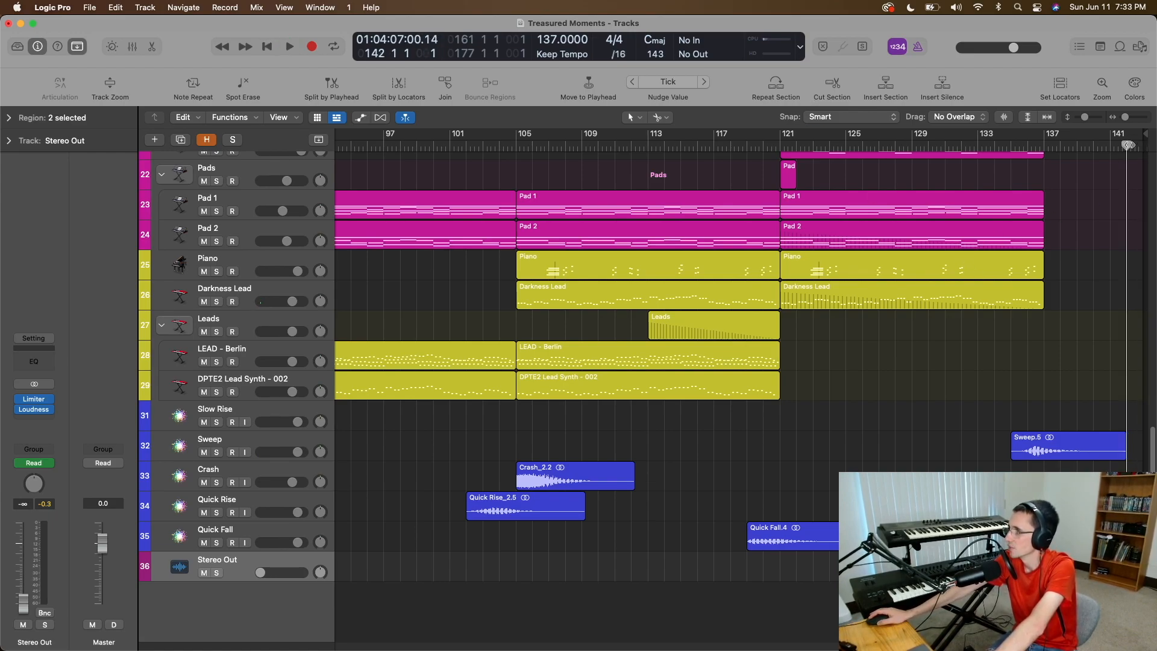
# - Set the project end to bar 142 and briefly play from bar 1 to check the Stereo Out level
pyautogui.moveTo(1145, 133); pyautogui.dragTo(1128, 136)
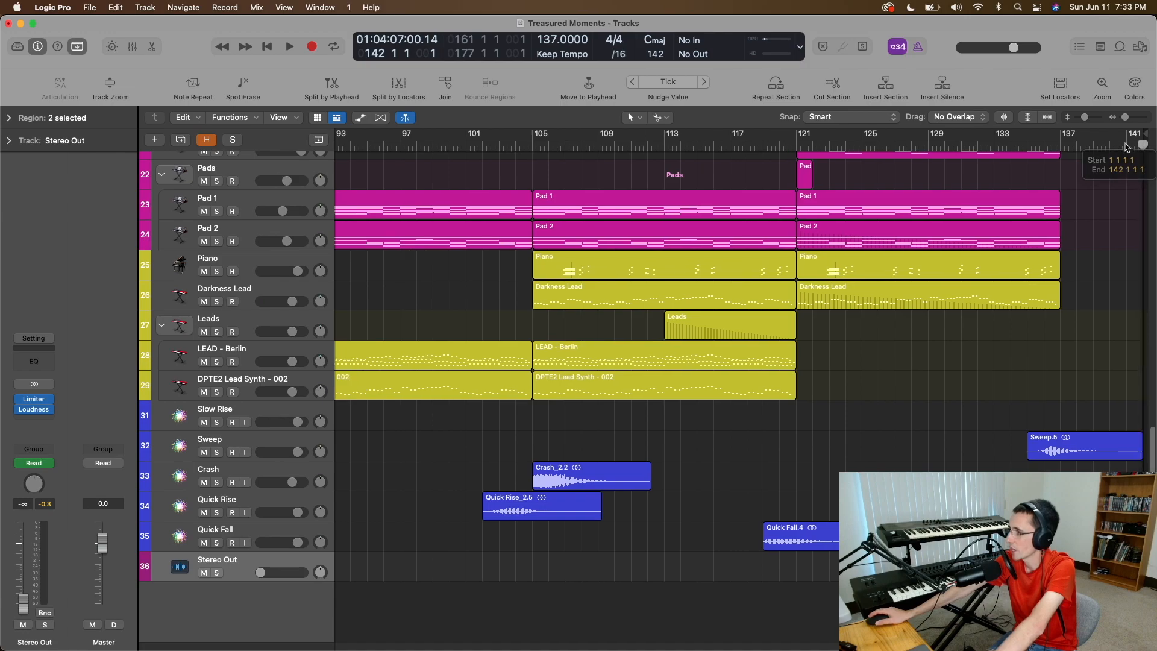
pyautogui.click(265, 48)
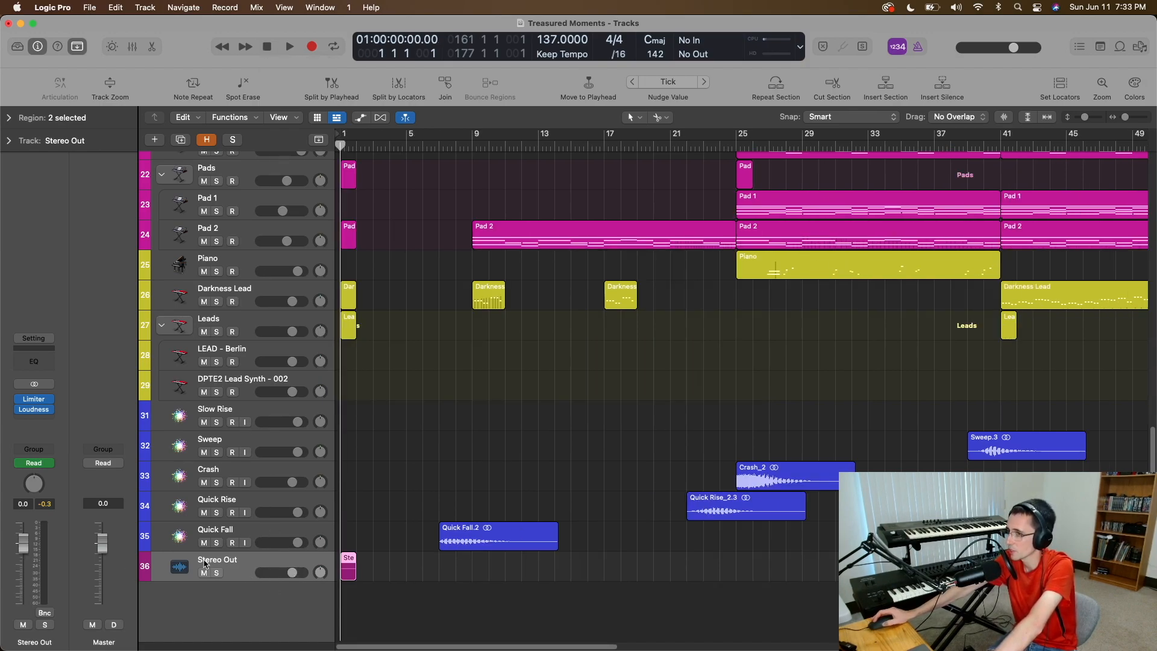
pyautogui.press('space')
pyautogui.press('space')
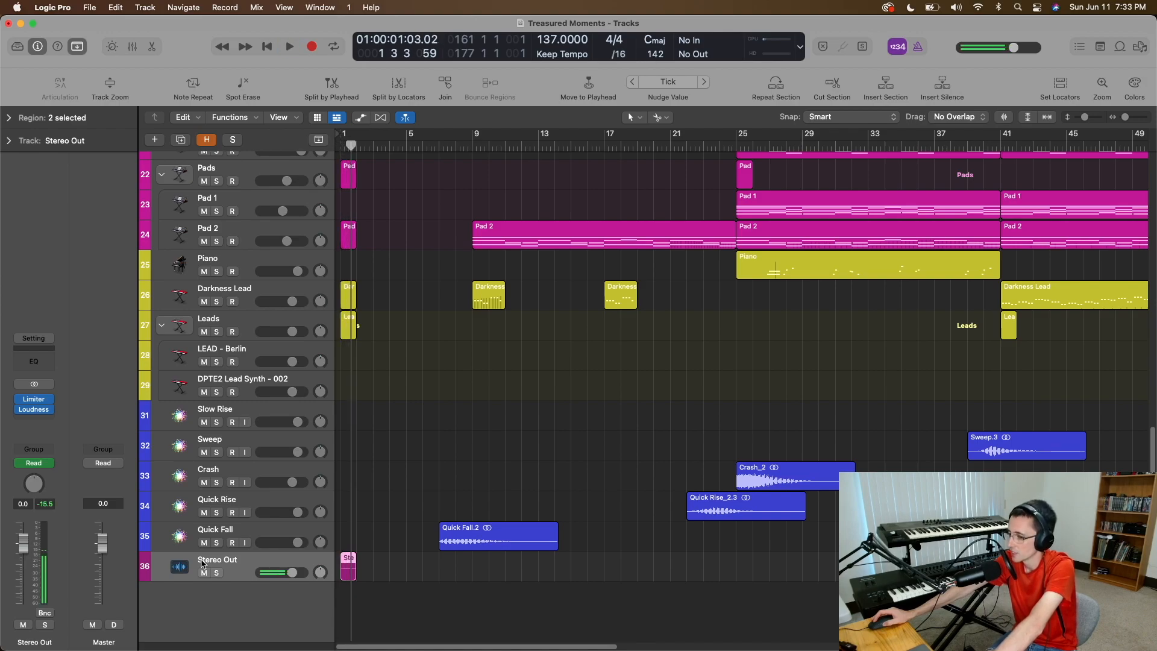
# - Audition bars 105 to 121 of the full arrangement with a cycle range, and turn cycling off with the playhead back at bar 1
pyautogui.scroll(5, 422, 540)
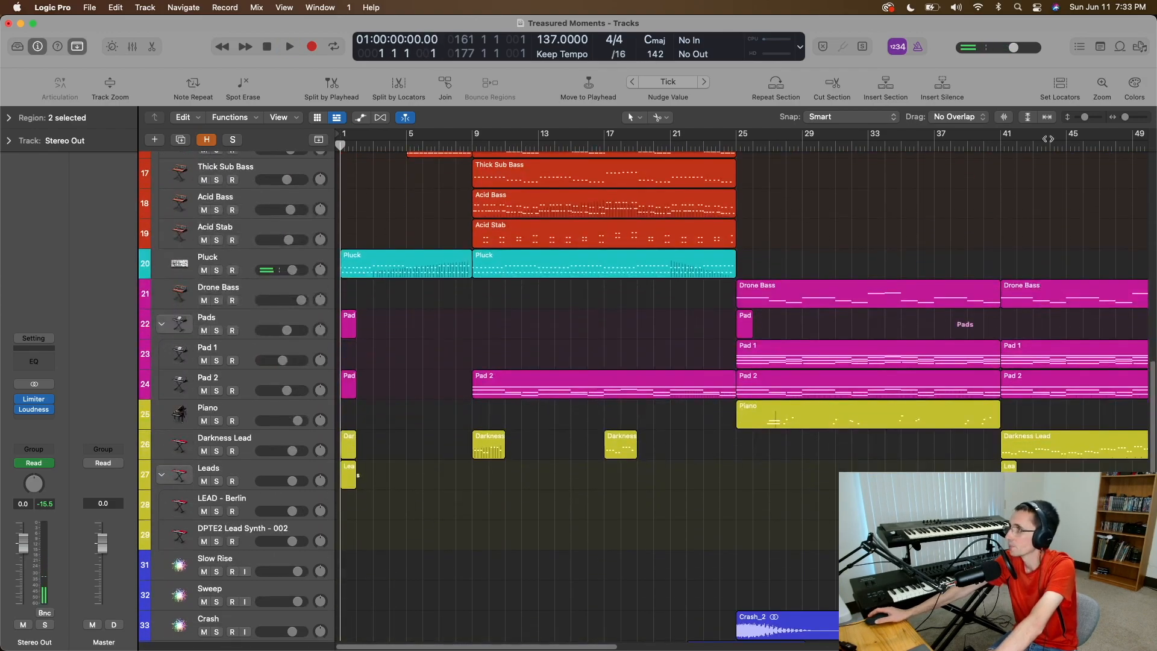
pyautogui.click(1026, 119)
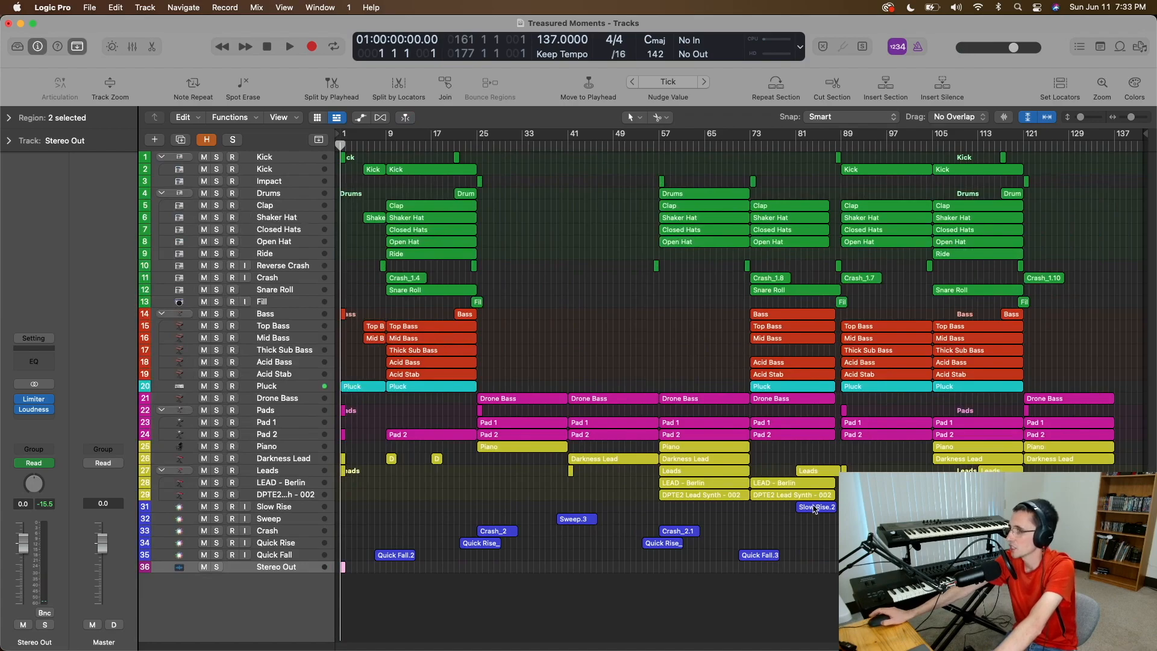
pyautogui.moveTo(1131, 147); pyautogui.dragTo(340, 237)
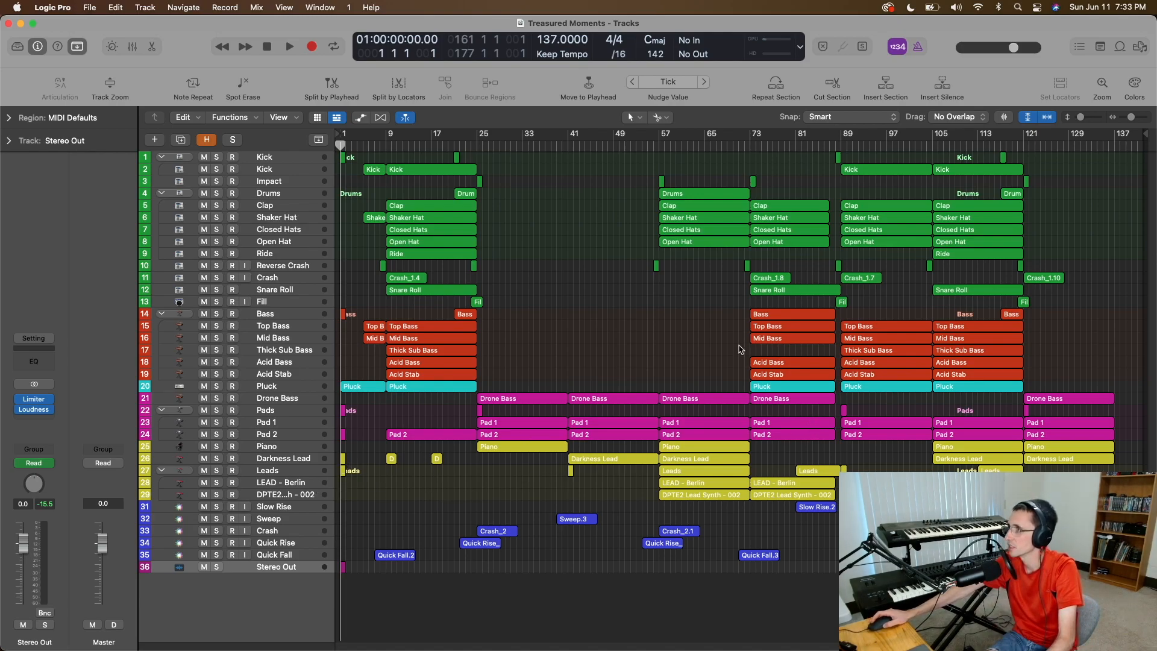
pyautogui.moveTo(938, 137); pyautogui.dragTo(1012, 144)
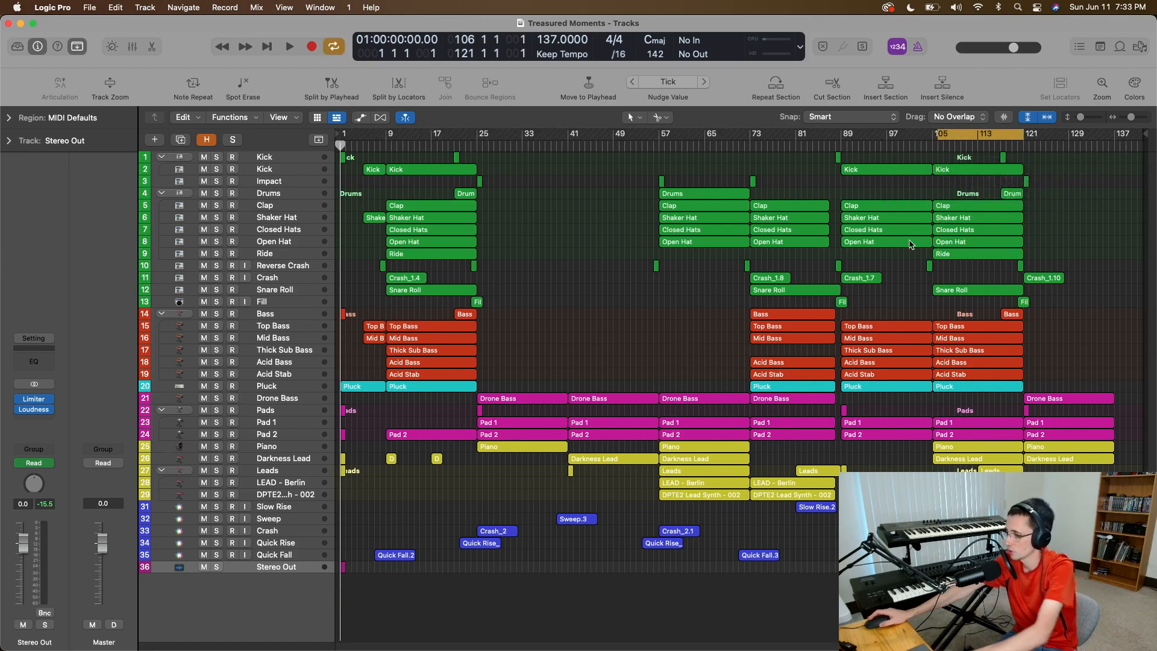
pyautogui.click(938, 134)
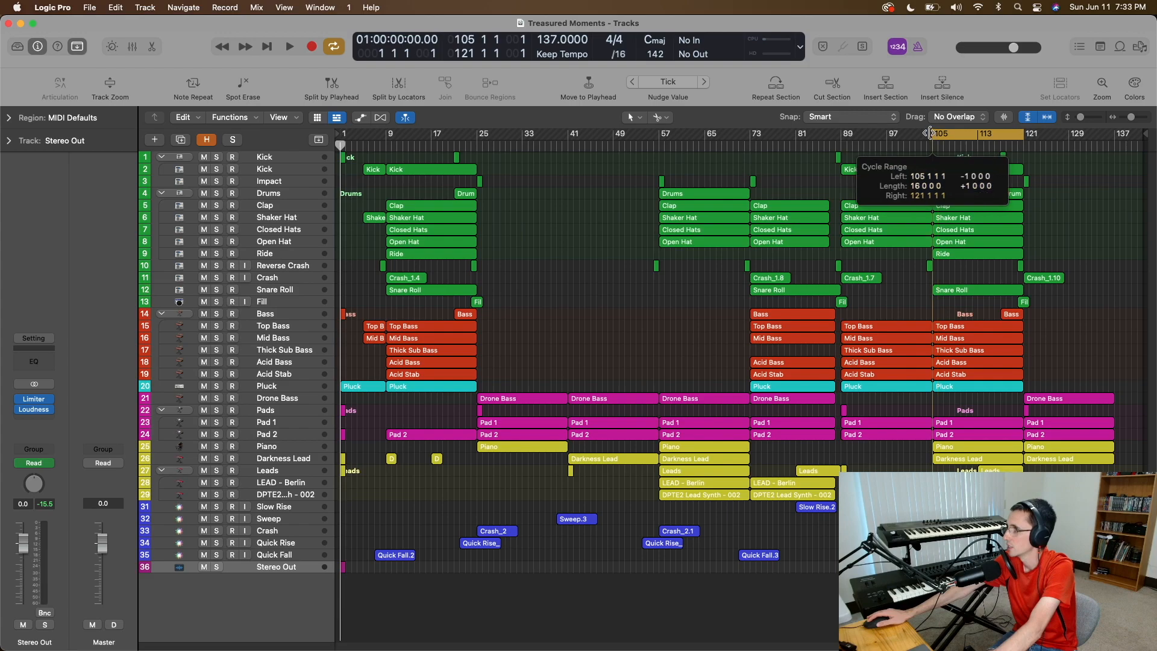
pyautogui.press('space')
pyautogui.press('c')
pyautogui.press('Return')
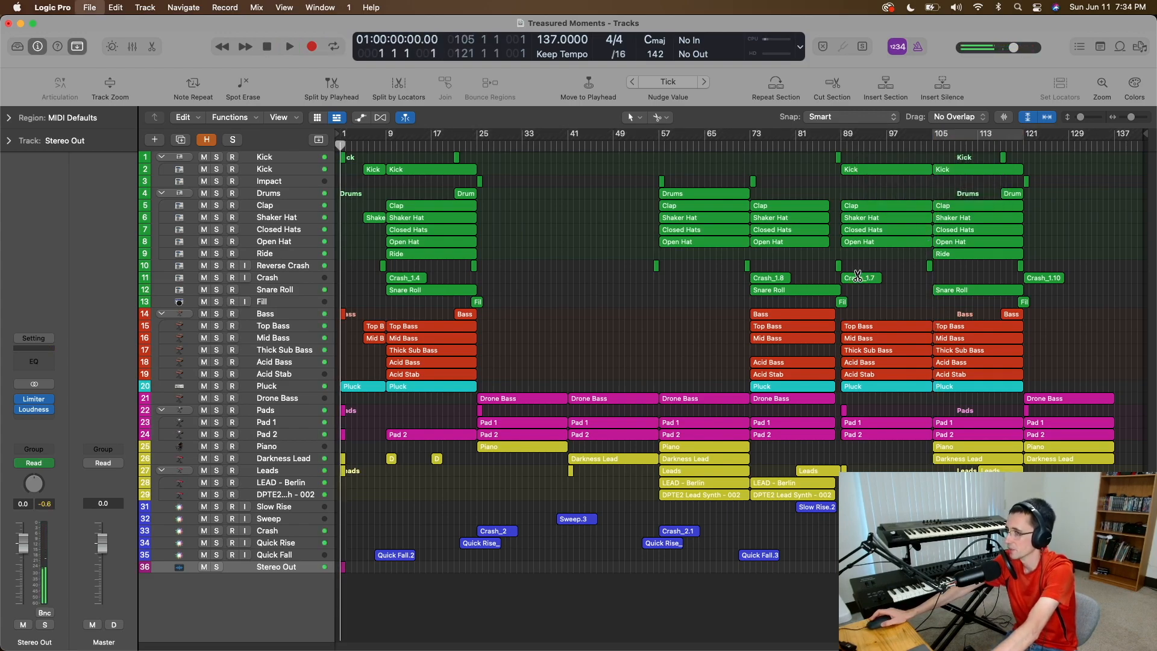
# - Play the opening of the shortened arrangement from bar 1 and stop back at the start
pyautogui.press('space')
pyautogui.press('space')
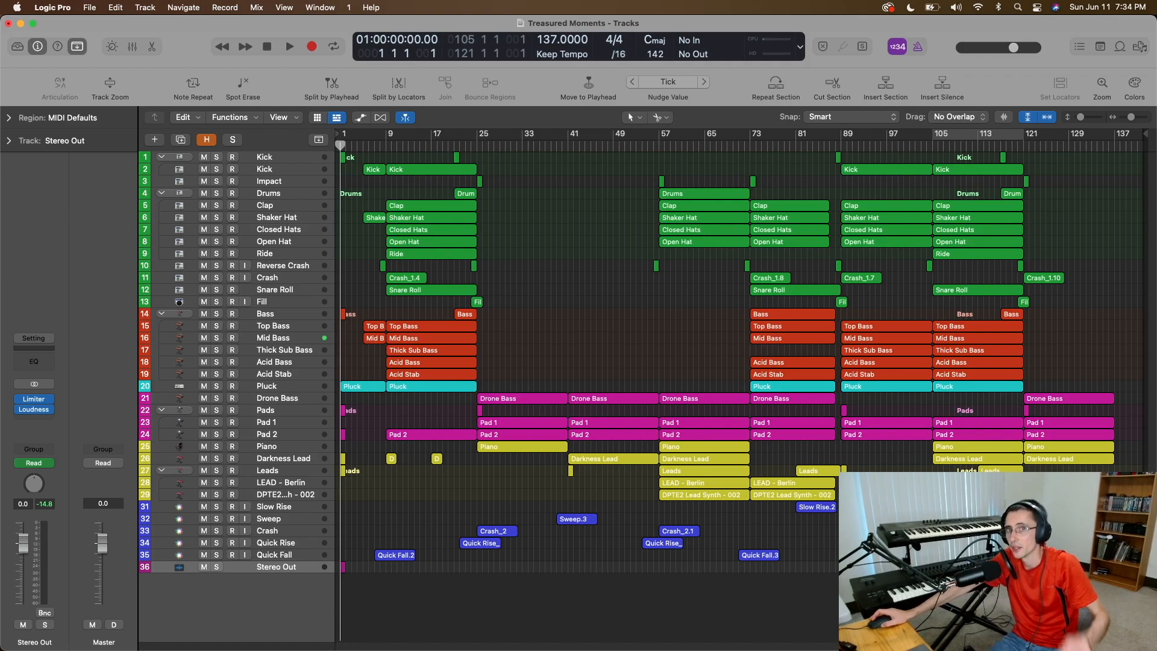
pyautogui.moveTo(720, 649)
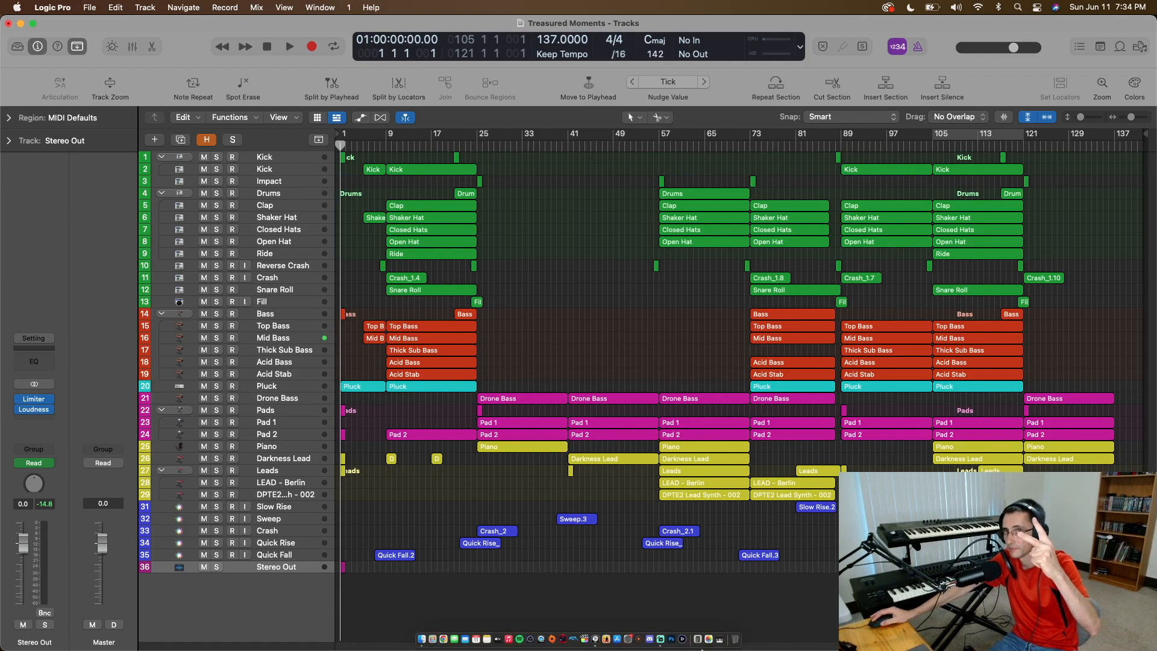